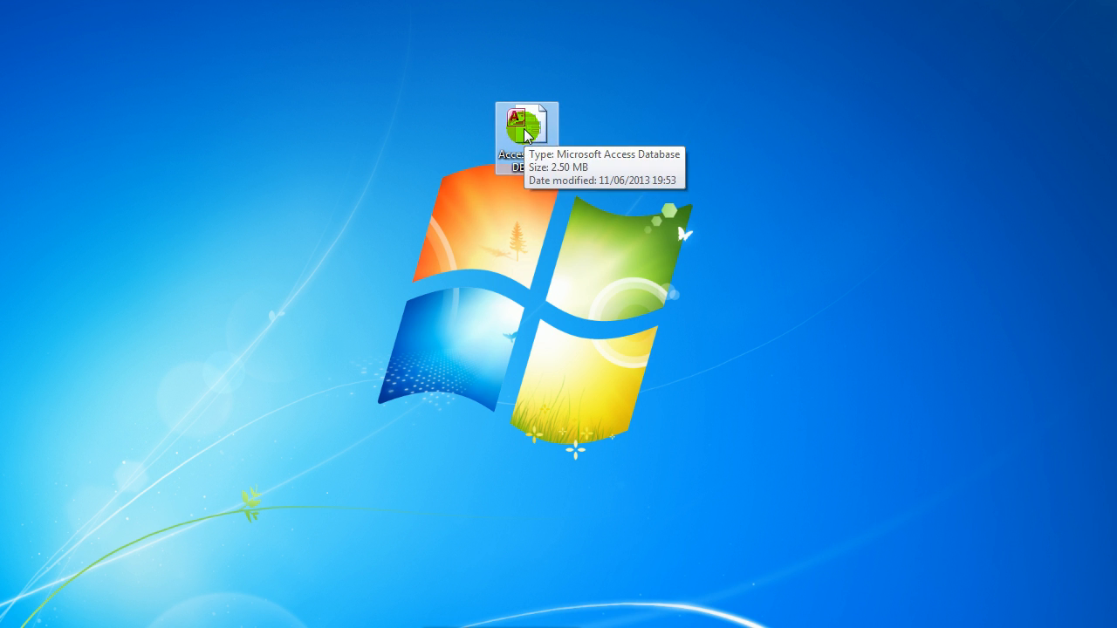
Step: Open the Access2013_DB_19 database from the desktop in Microsoft Access and enable its active content
right_click(525, 128)
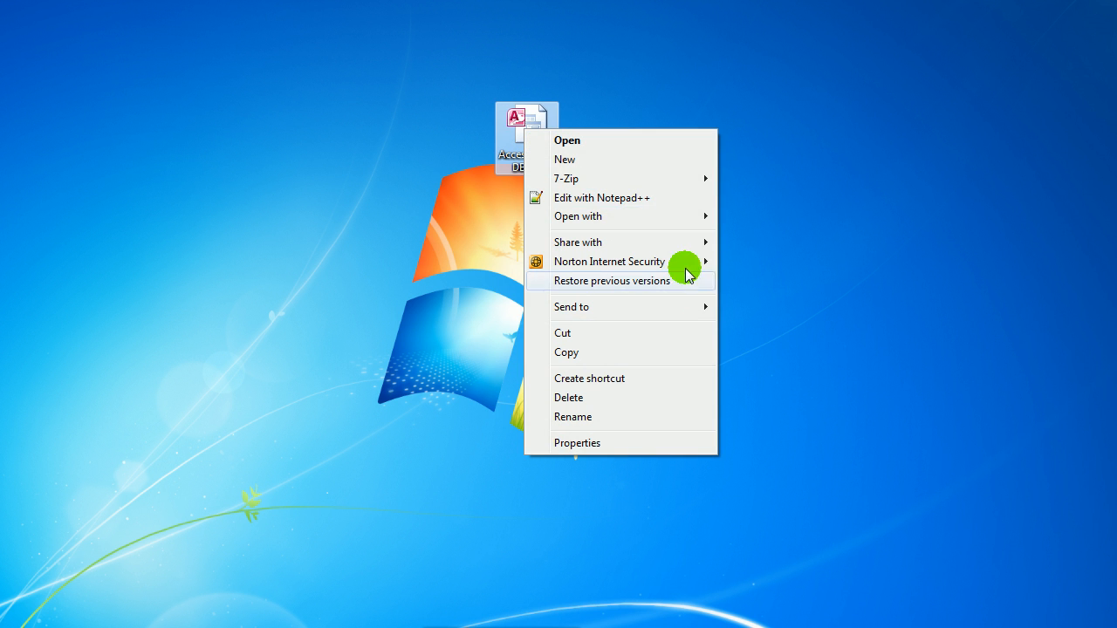
mouse_move(689, 216)
left_click(755, 218)
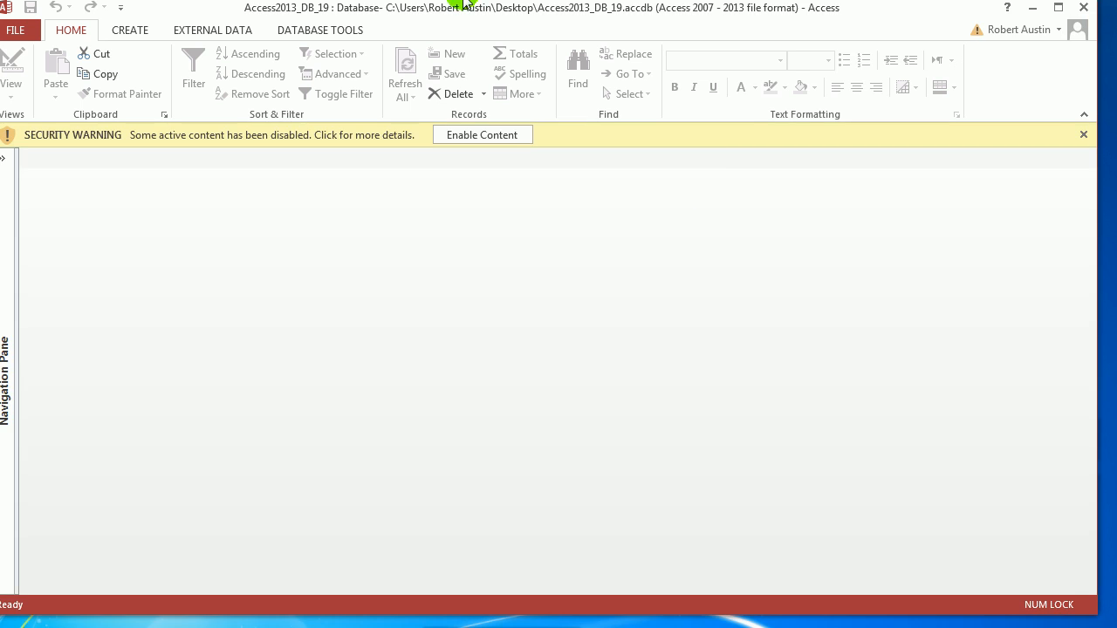
left_click(501, 143)
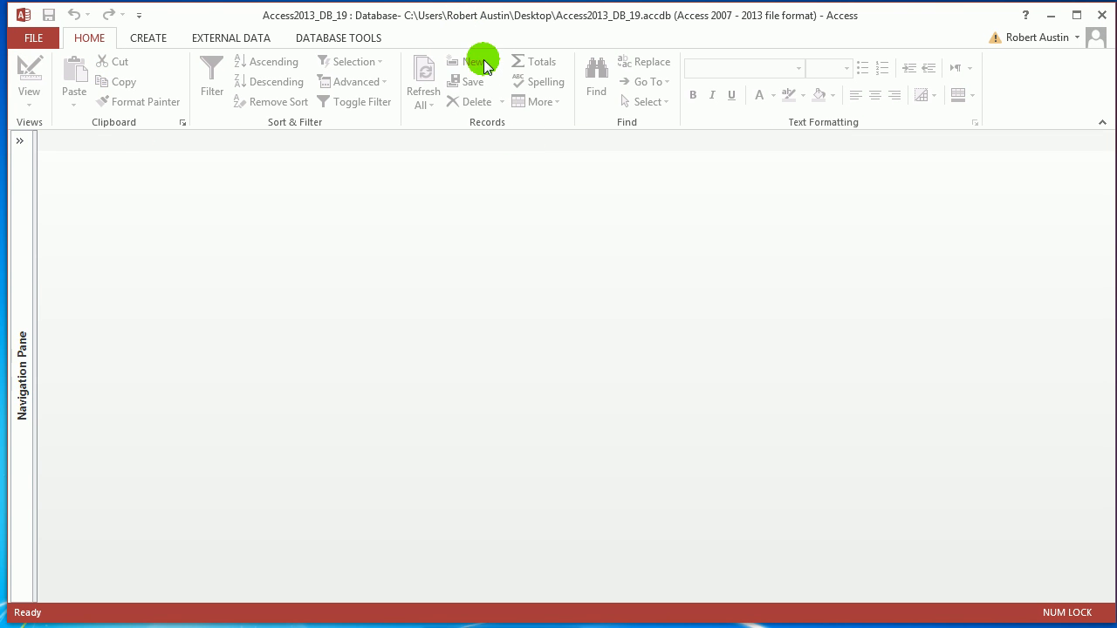
Step: Open the rptBookingDetailsByGuestSub report from the database objects to view its booking lines, and close it
left_click(19, 142)
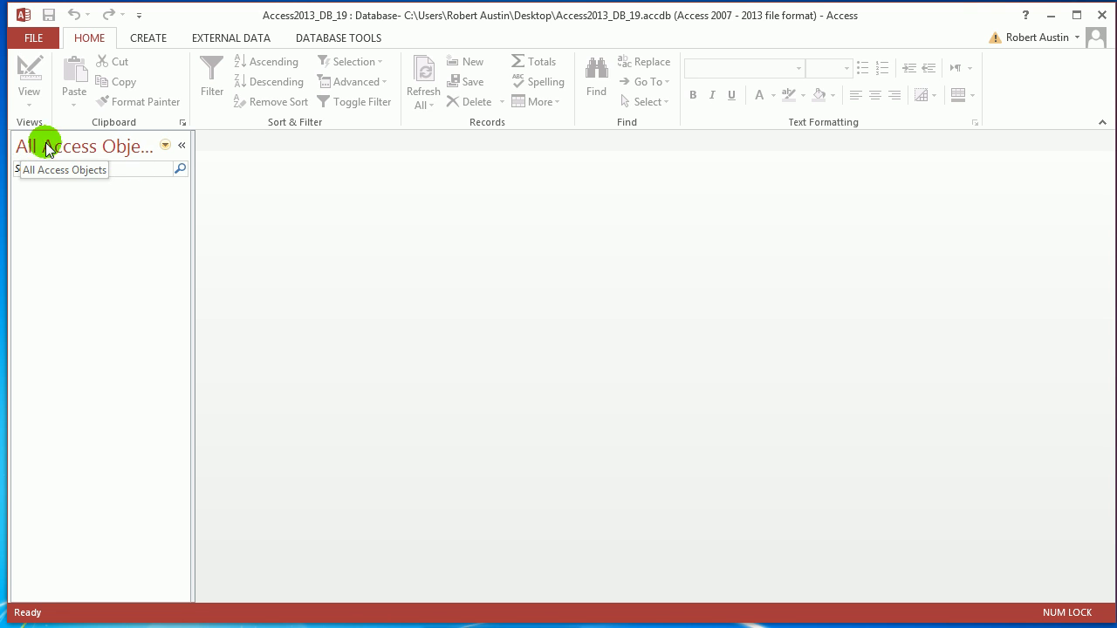
scroll(192, 321, "down", 1)
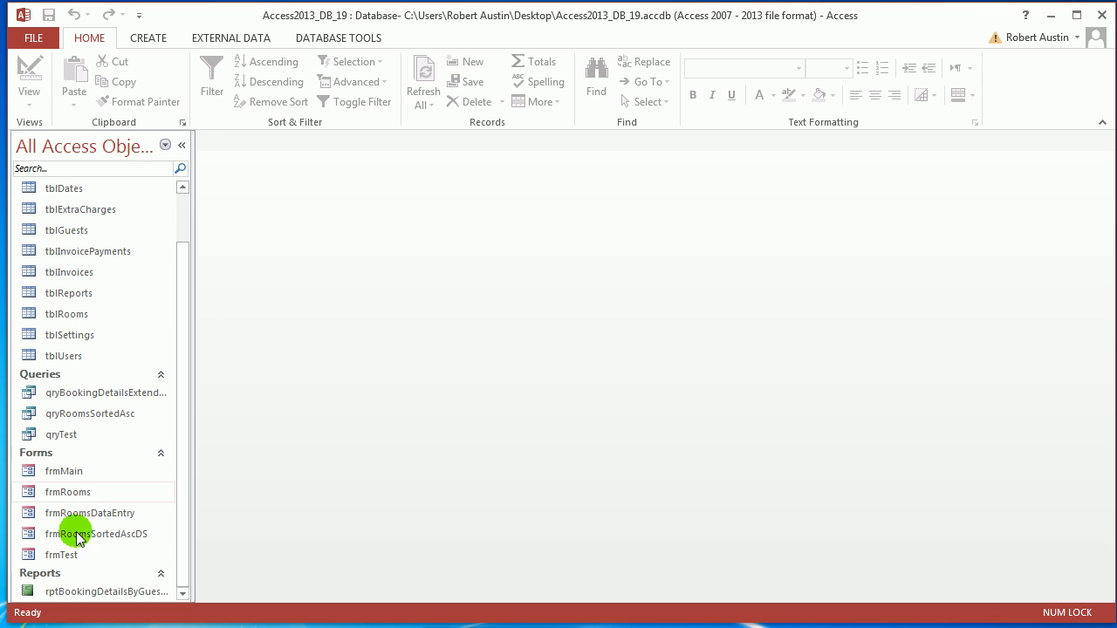
double_click(55, 592)
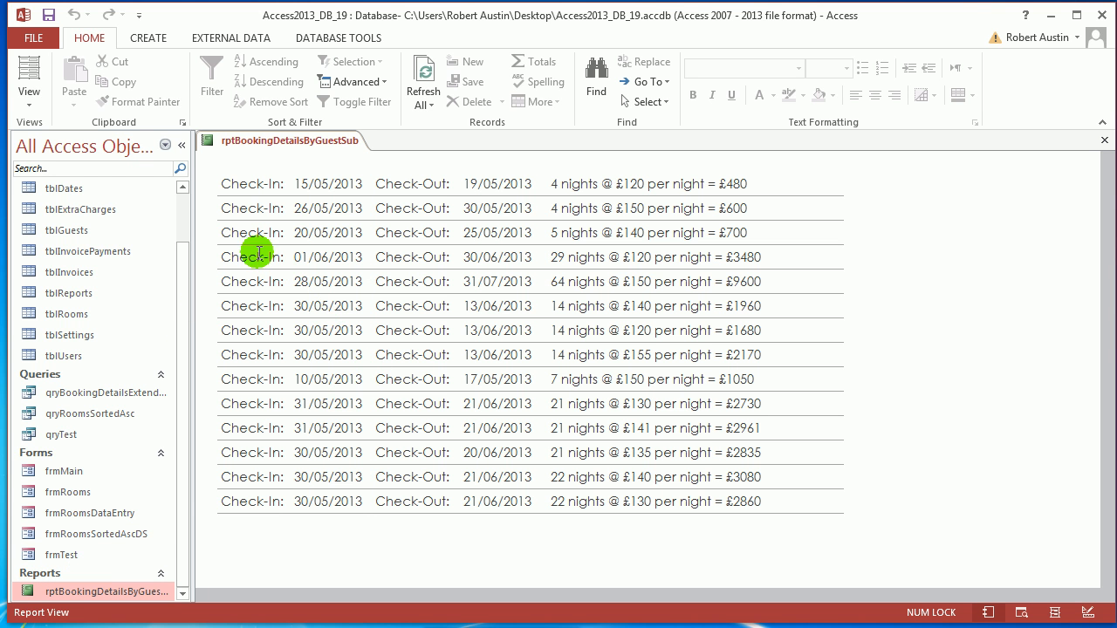
right_click(262, 150)
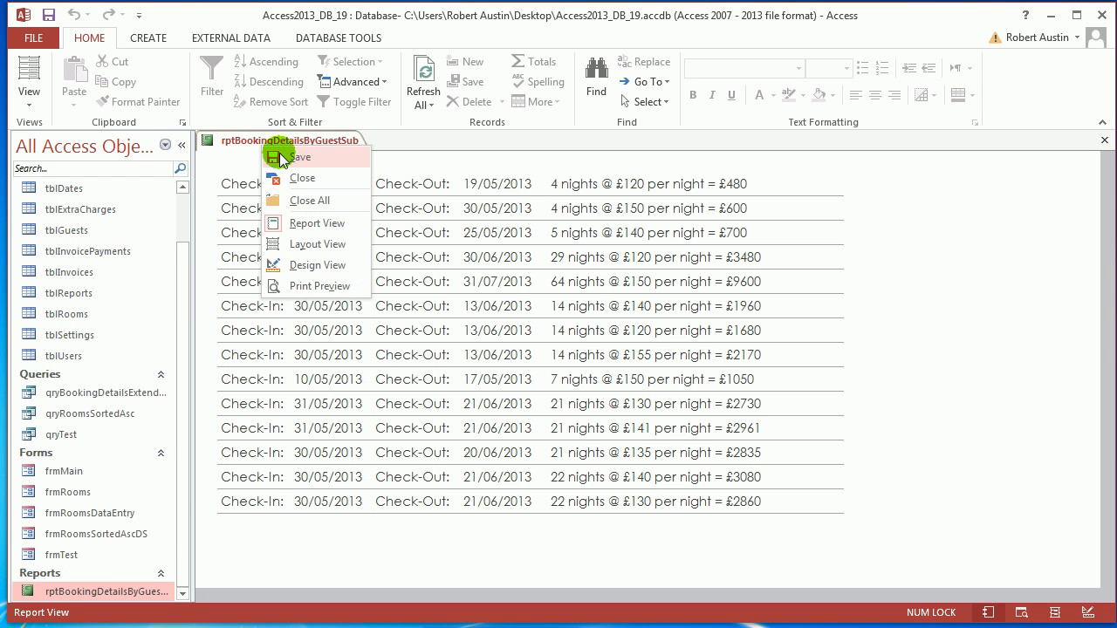
left_click(306, 172)
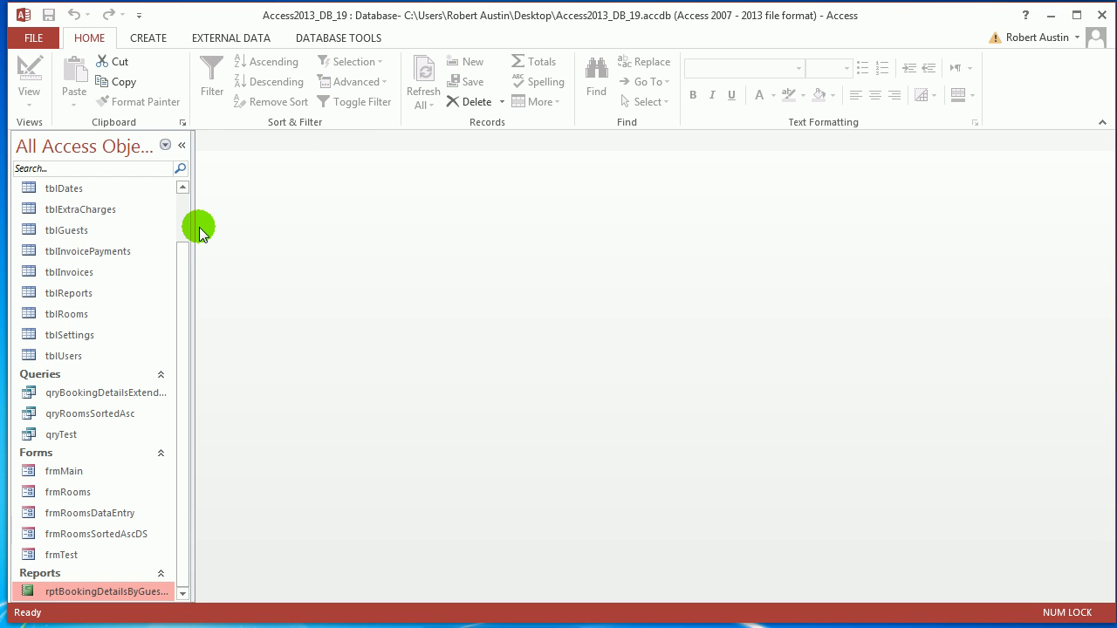
Step: Find the tblGuests table among the database objects and select it
left_click(181, 145)
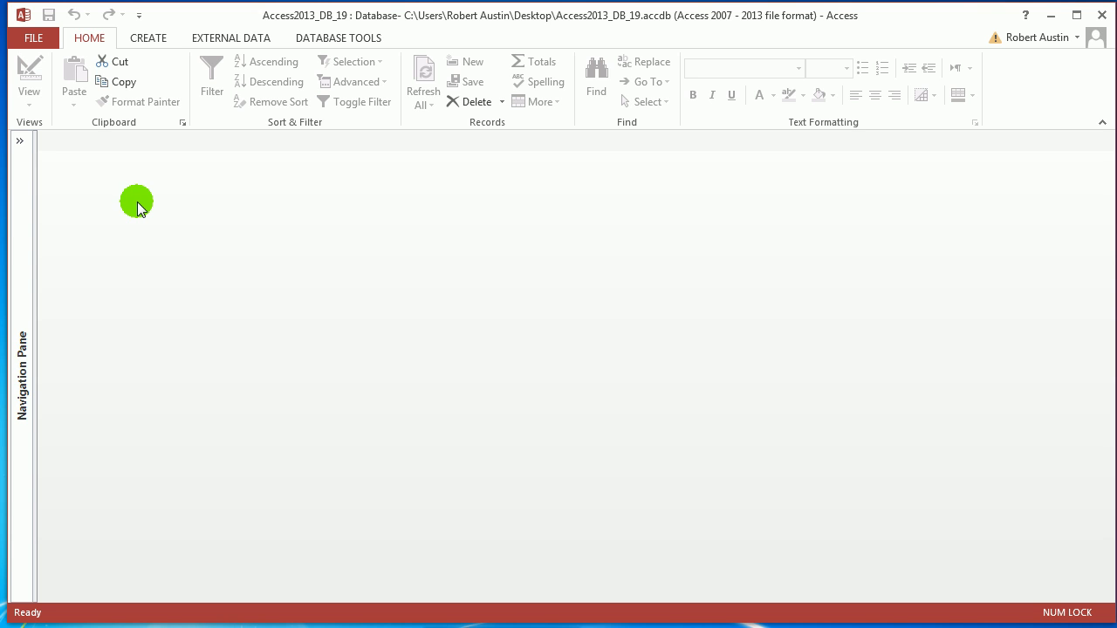
left_click(21, 145)
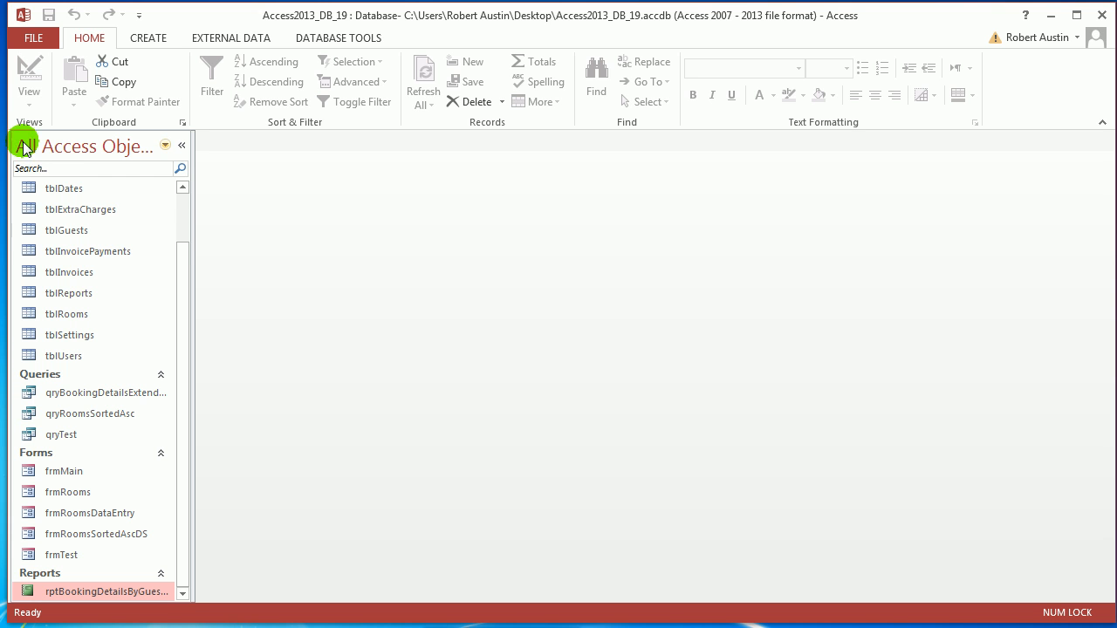
left_click_drag(190, 268, 190, 214)
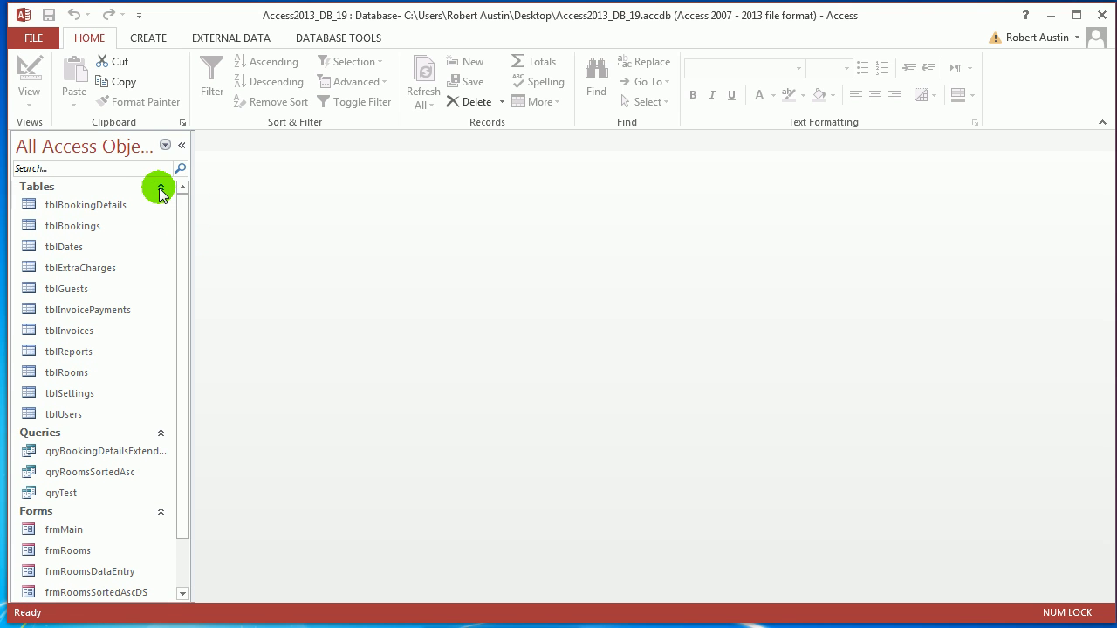
left_click(83, 288)
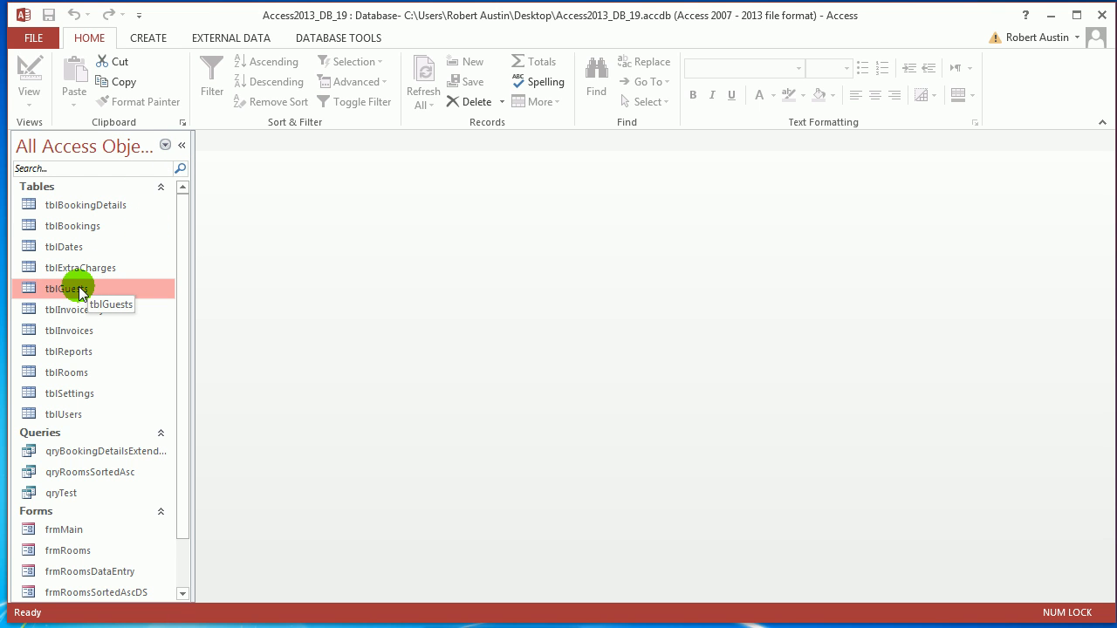
Step: Create a new query in design view with tblGuests as its source table
left_click(184, 146)
left_click(147, 39)
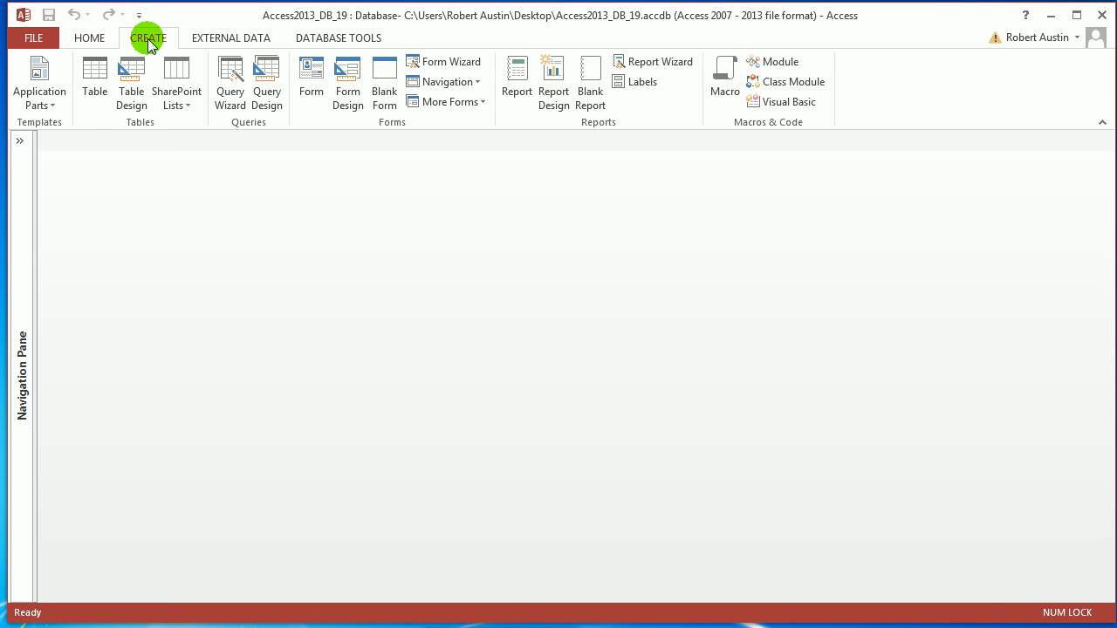
left_click(266, 87)
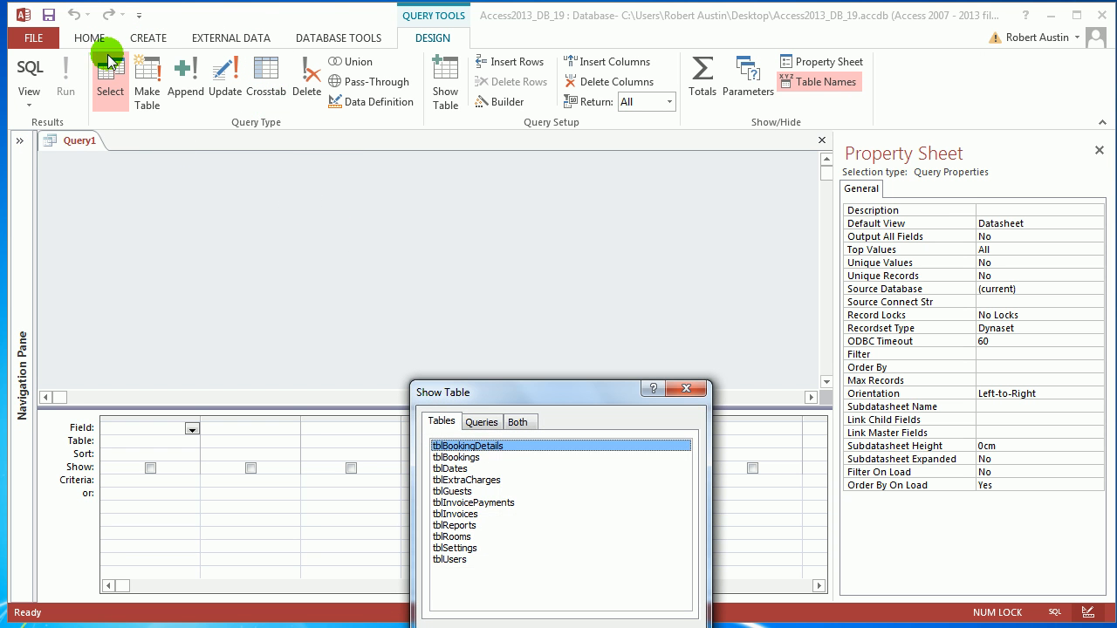
left_click_drag(566, 386, 487, 197)
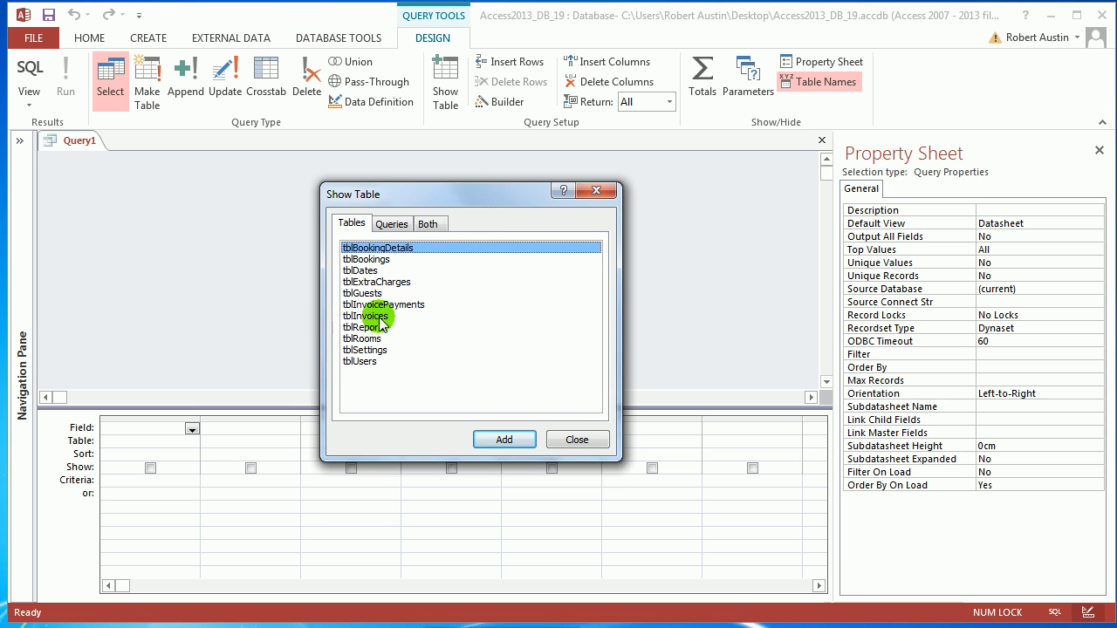
left_click(361, 293)
left_click(517, 439)
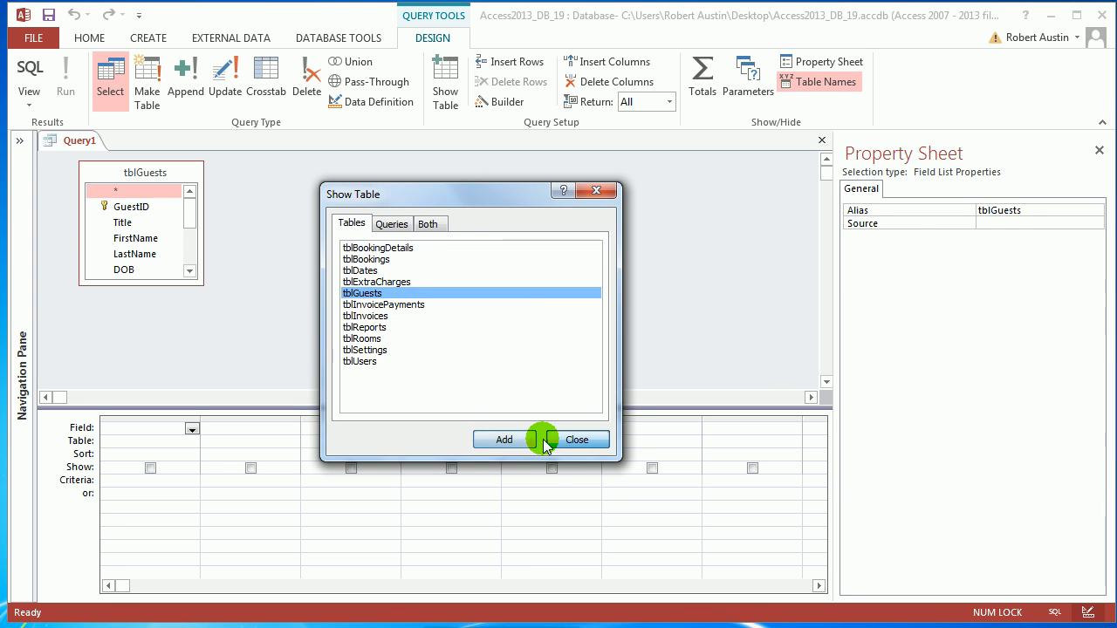
left_click(574, 440)
Step: Enlarge the tblGuests field list and add GuestID, Title, FirstName, LastName, DOB, Address1, Address2 and Address3 to the query grid
left_click_drag(200, 279, 254, 339)
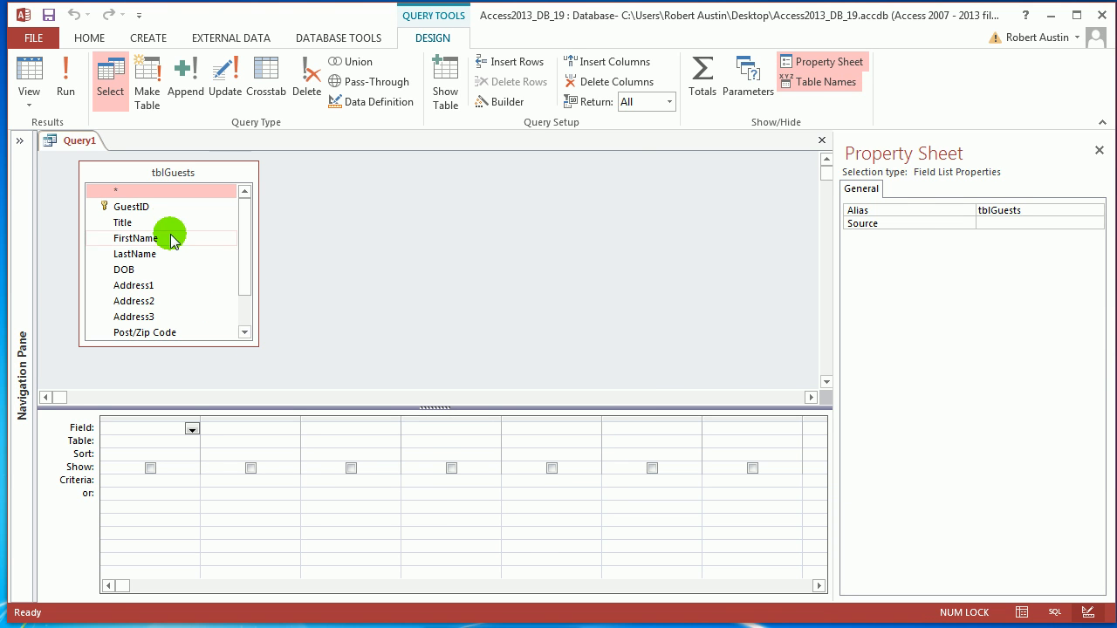
double_click(158, 209)
double_click(145, 222)
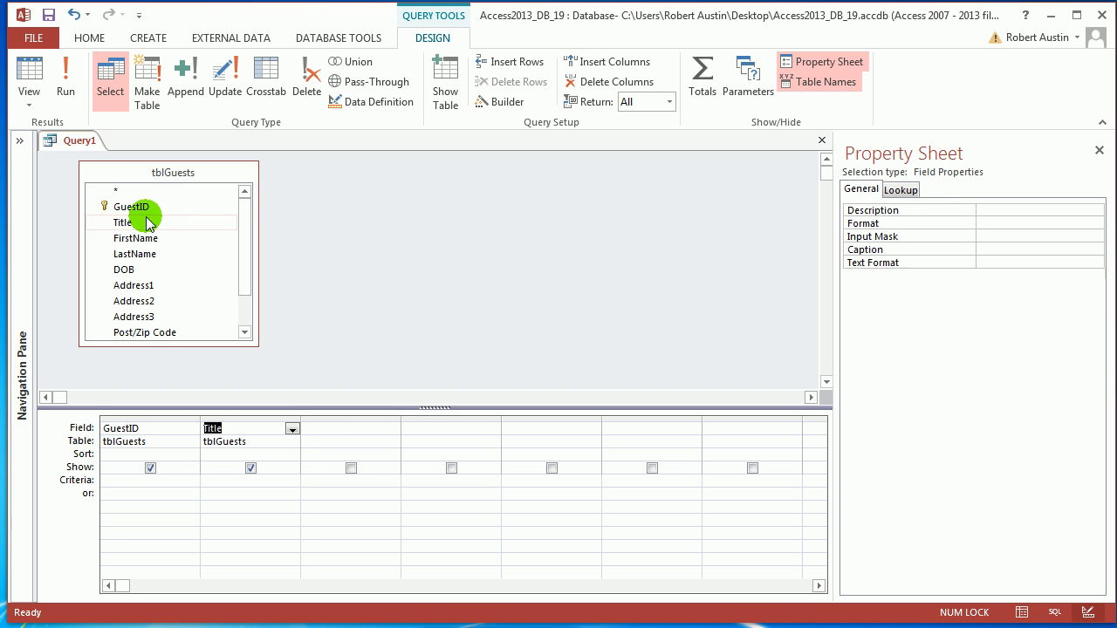
double_click(142, 238)
double_click(132, 253)
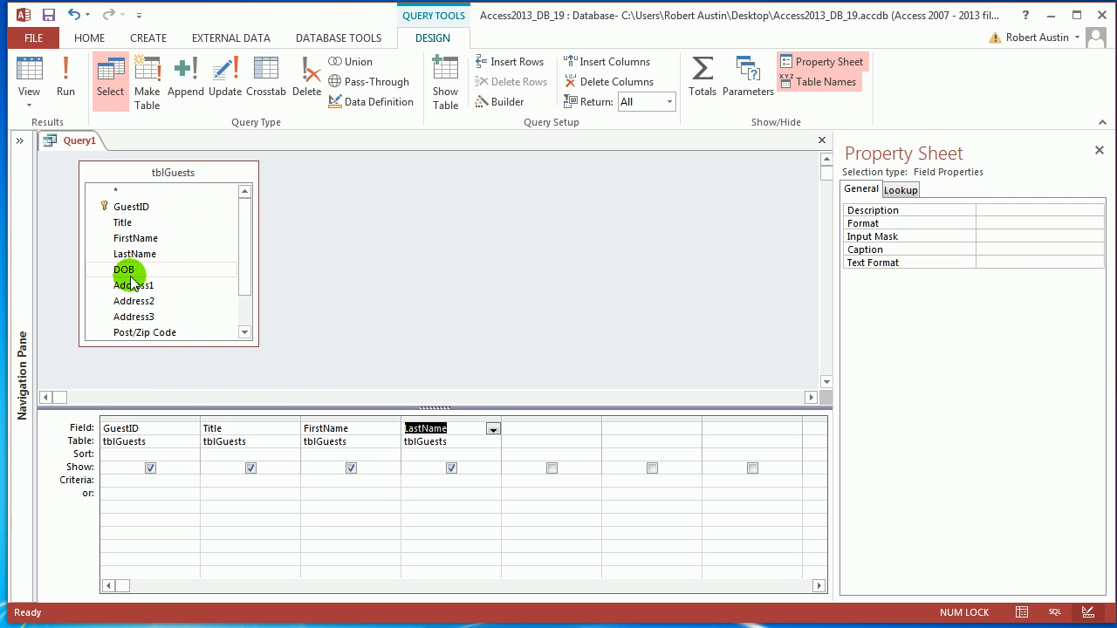
double_click(126, 269)
double_click(132, 285)
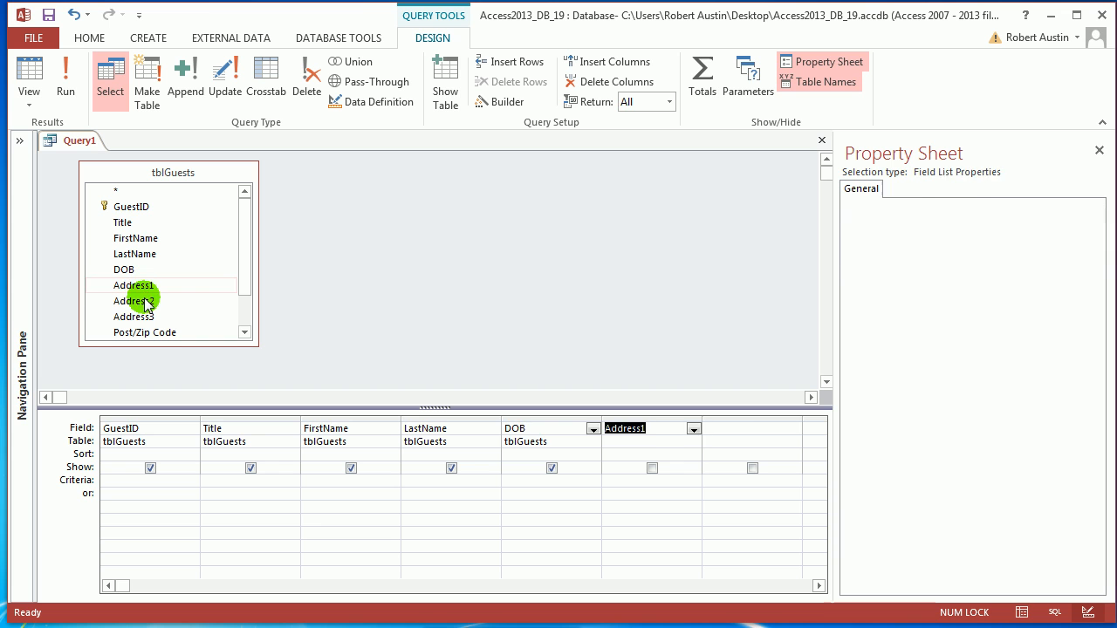
left_click(145, 301)
double_click(145, 301)
double_click(142, 317)
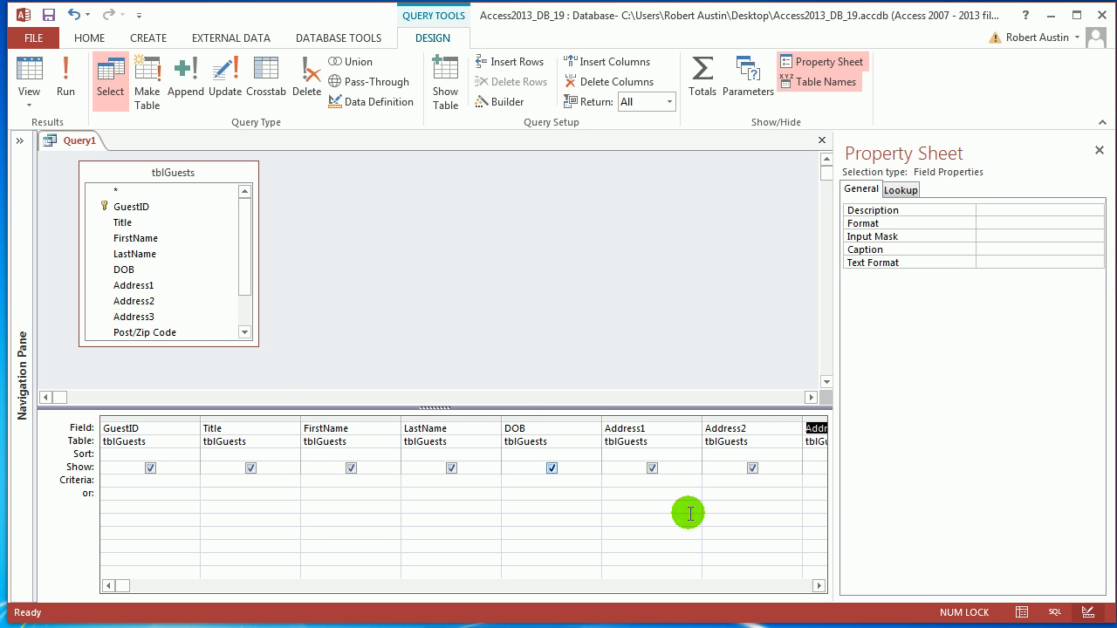
Step: Add the Post/Zip Code, Mobile and Email fields from tblGuests to the query grid
left_click(815, 585)
scroll(242, 270, "down", 3)
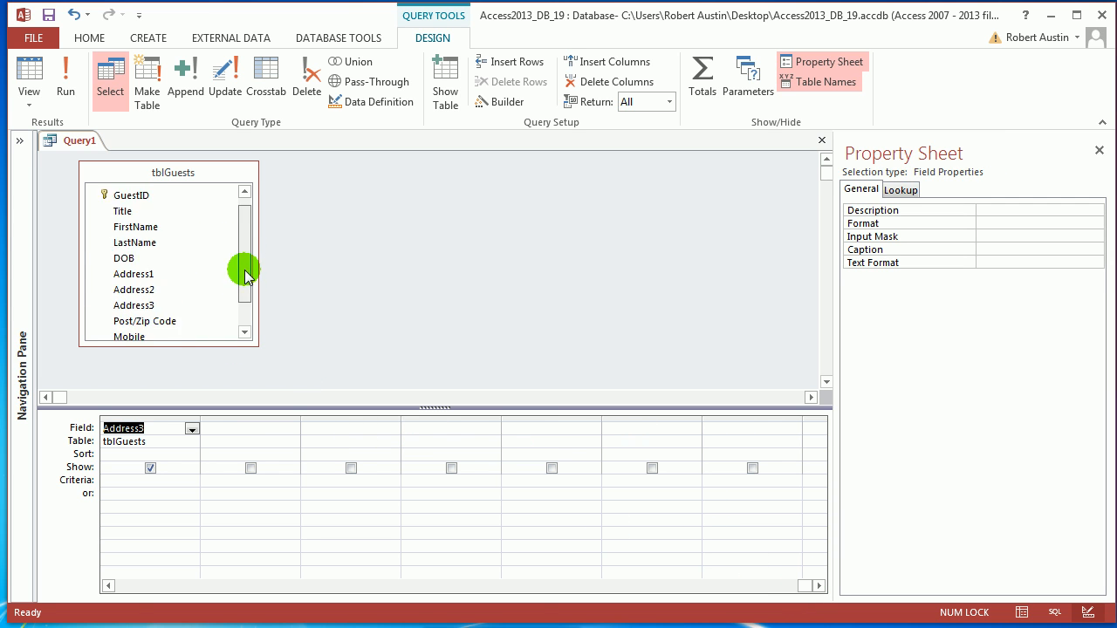
double_click(170, 287)
double_click(129, 302)
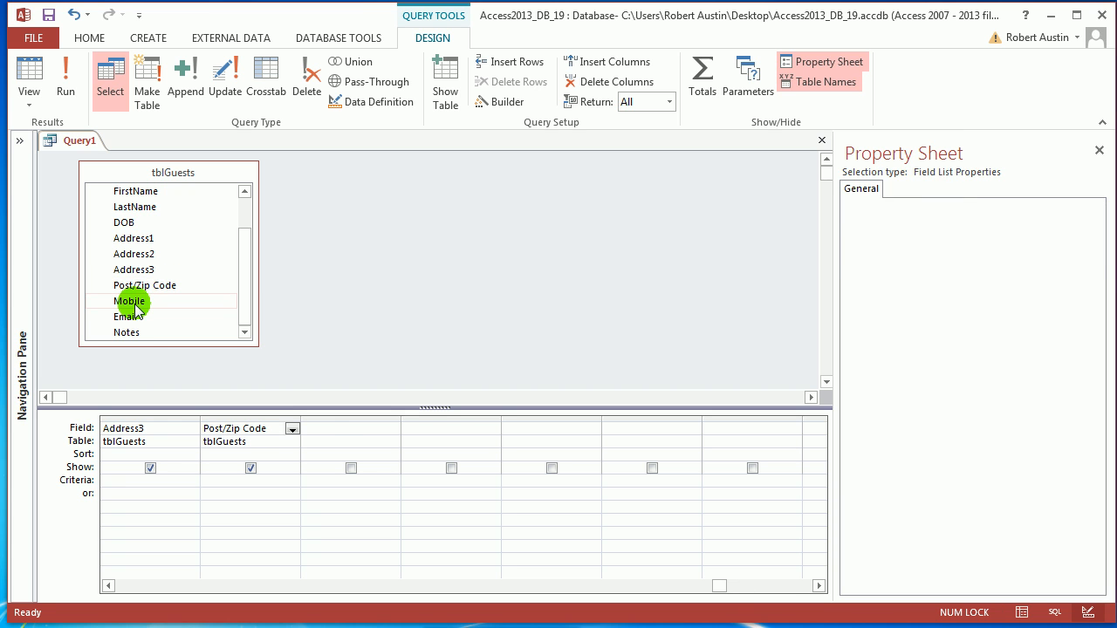
double_click(129, 318)
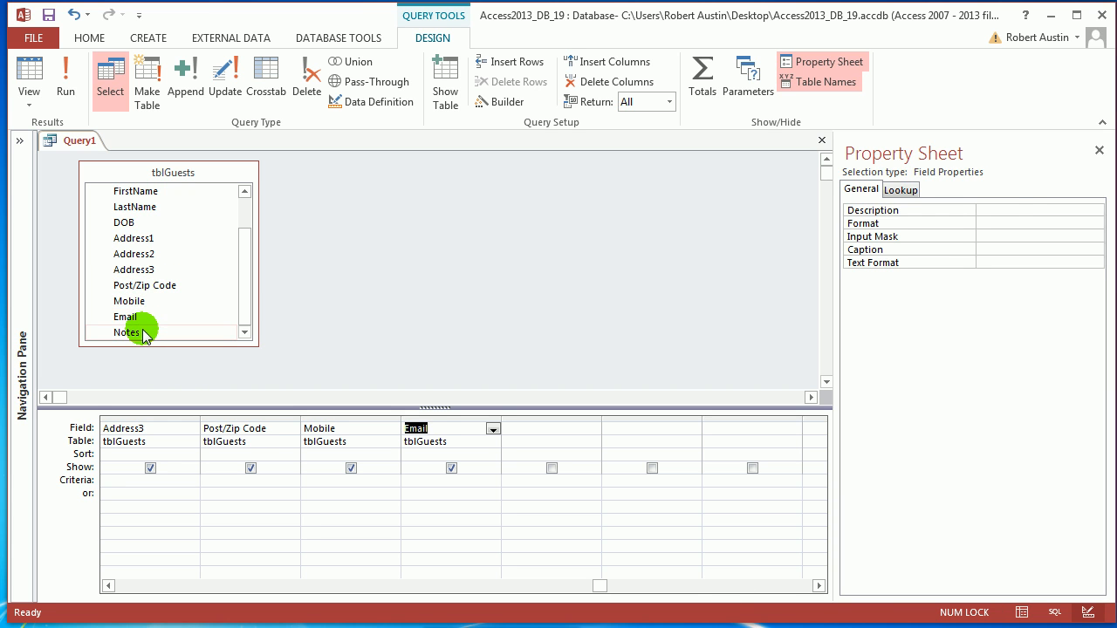
left_click(126, 332)
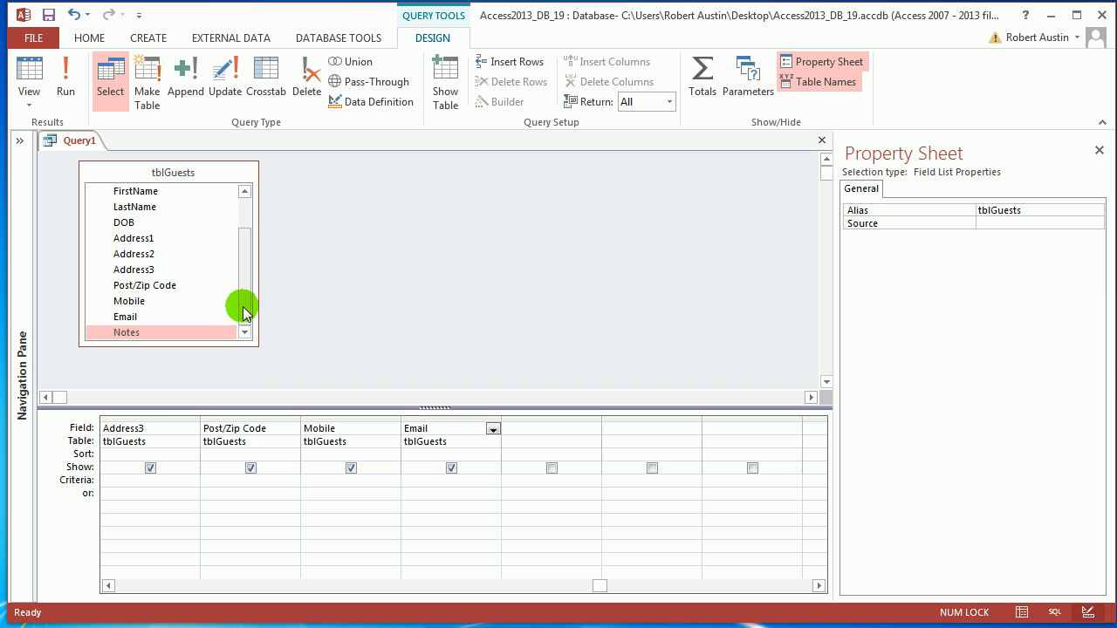
Step: Move the LastName column in front of FirstName in the query grid
left_click_drag(611, 595, 153, 530)
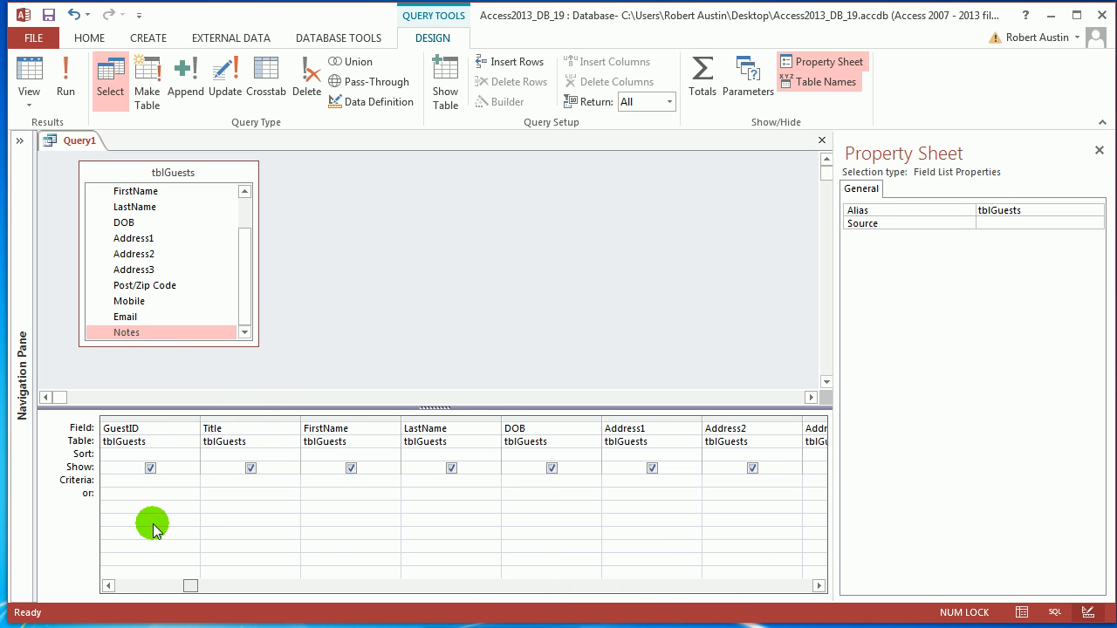
left_click(444, 417)
left_click_drag(444, 417, 351, 420)
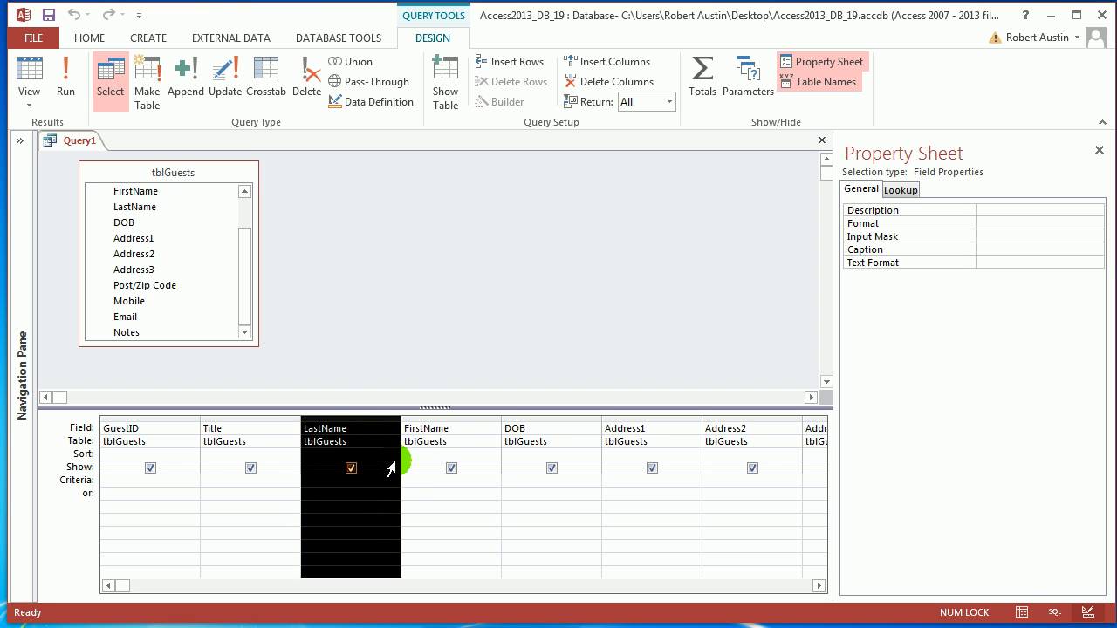
Step: Set the sort order of both the LastName and FirstName columns to Ascending
left_click(393, 455)
left_click(327, 465)
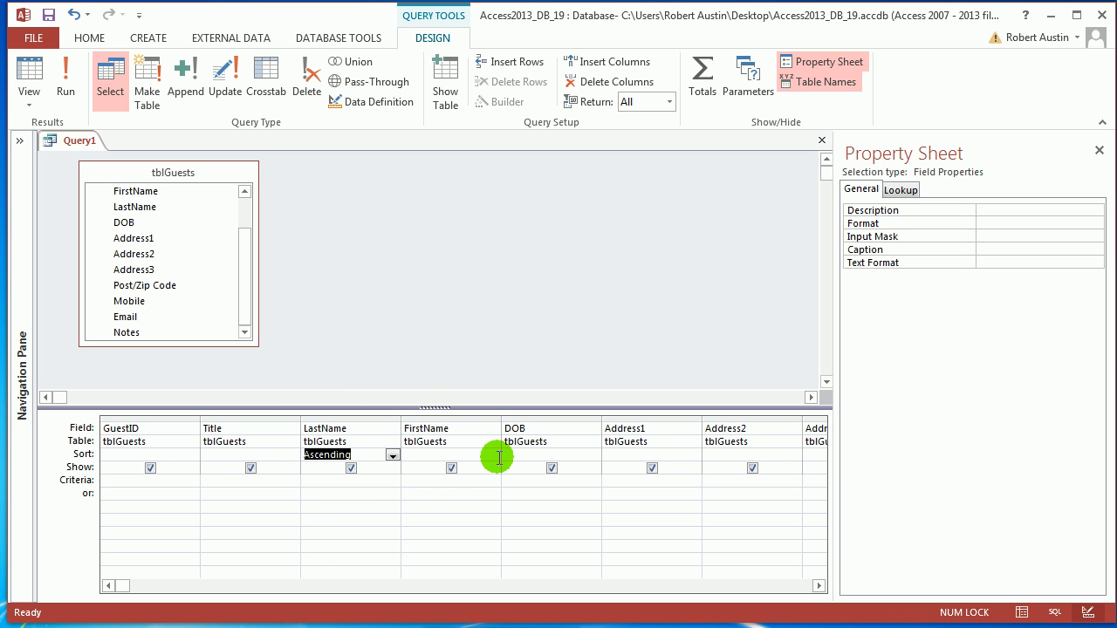
left_click(494, 455)
left_click(432, 465)
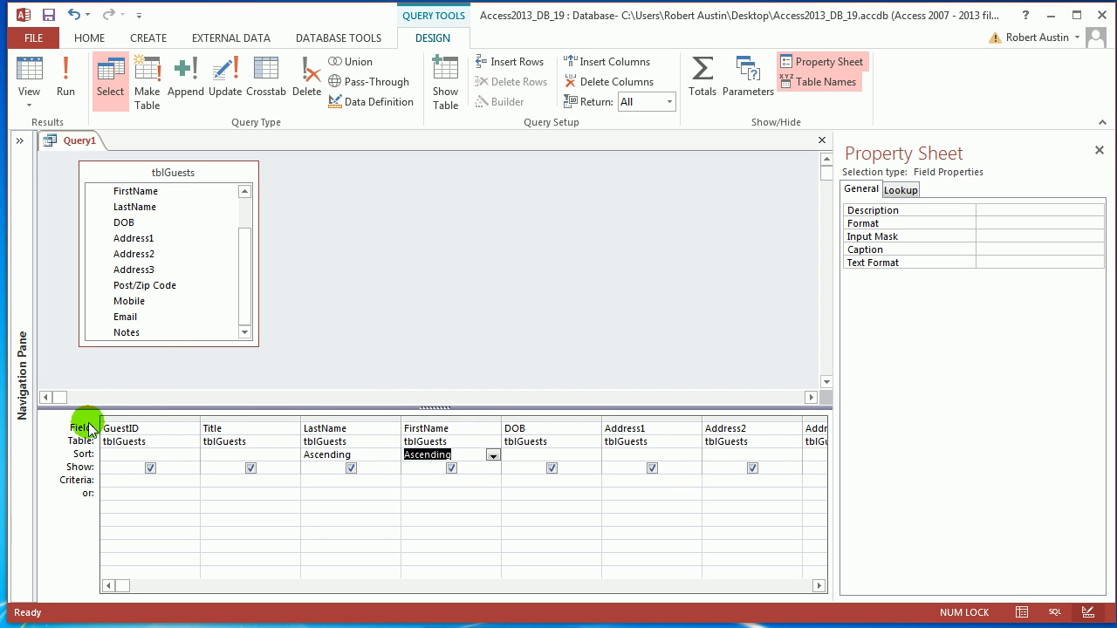
Step: Run the query and save it under the name qryGuestActivitySortedAsc
left_click(348, 416)
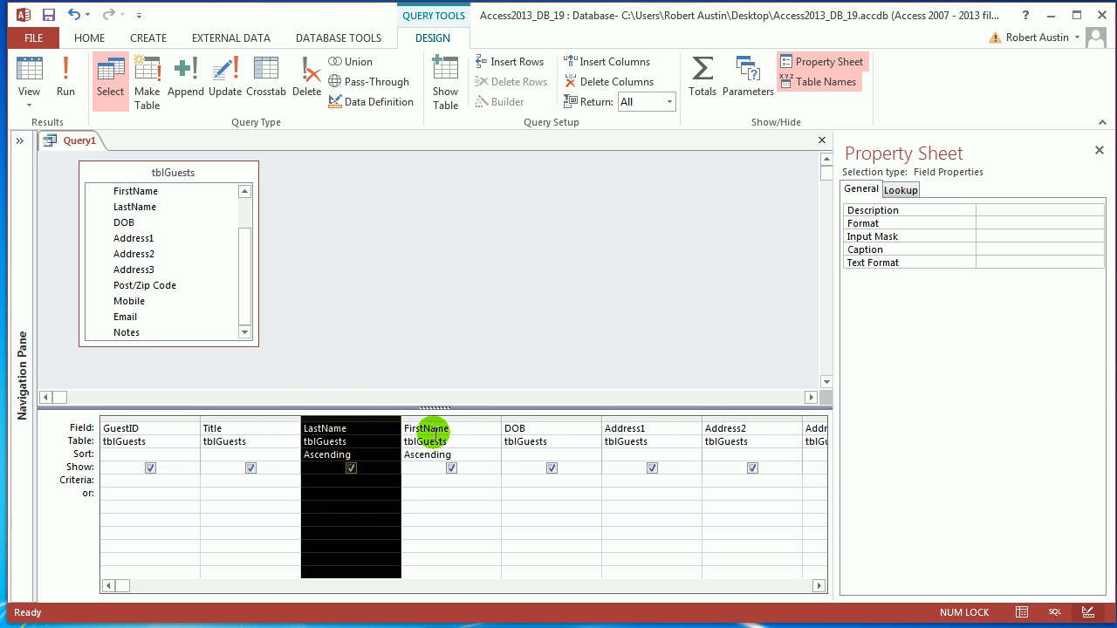
left_click(68, 91)
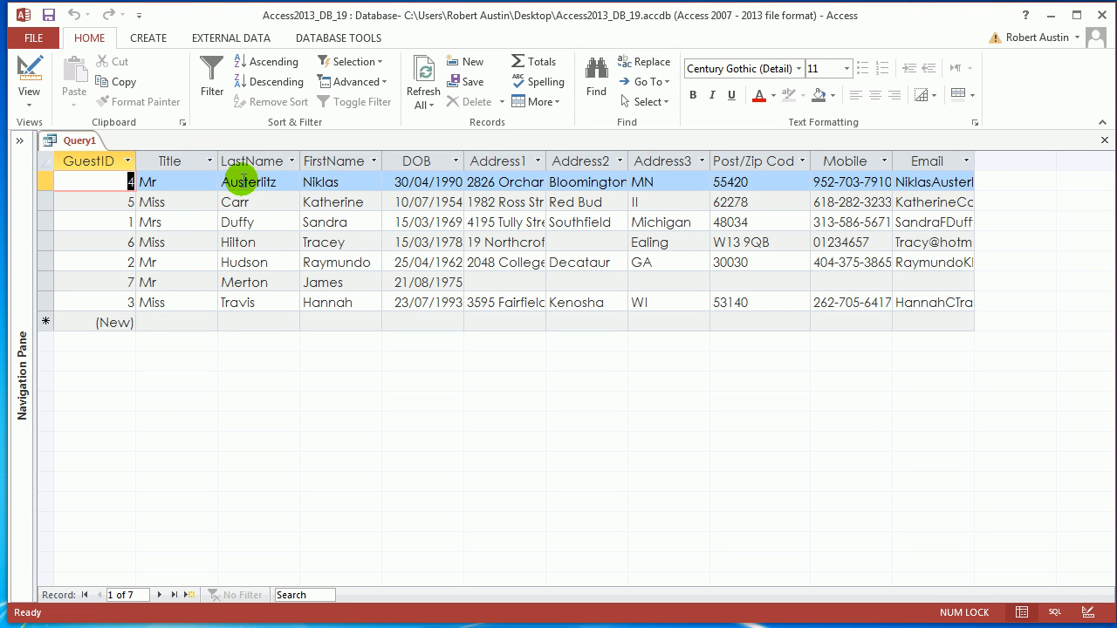
right_click(55, 143)
left_click(92, 159)
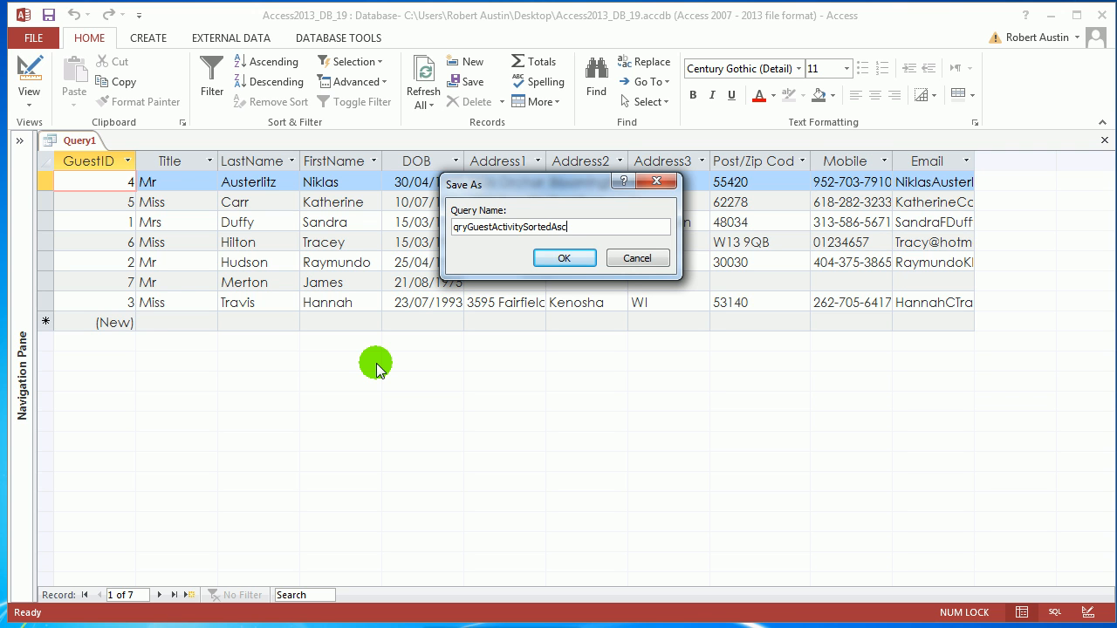
left_click(565, 258)
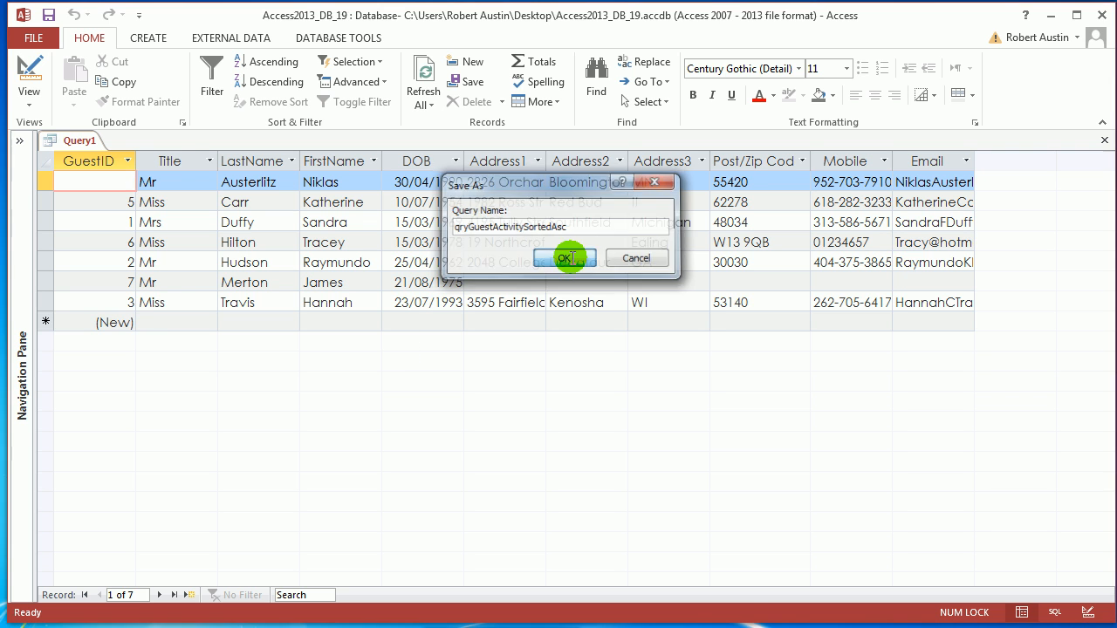
Step: Check that qryGuestActivitySortedAsc is among the saved database objects and close the query
left_click(21, 142)
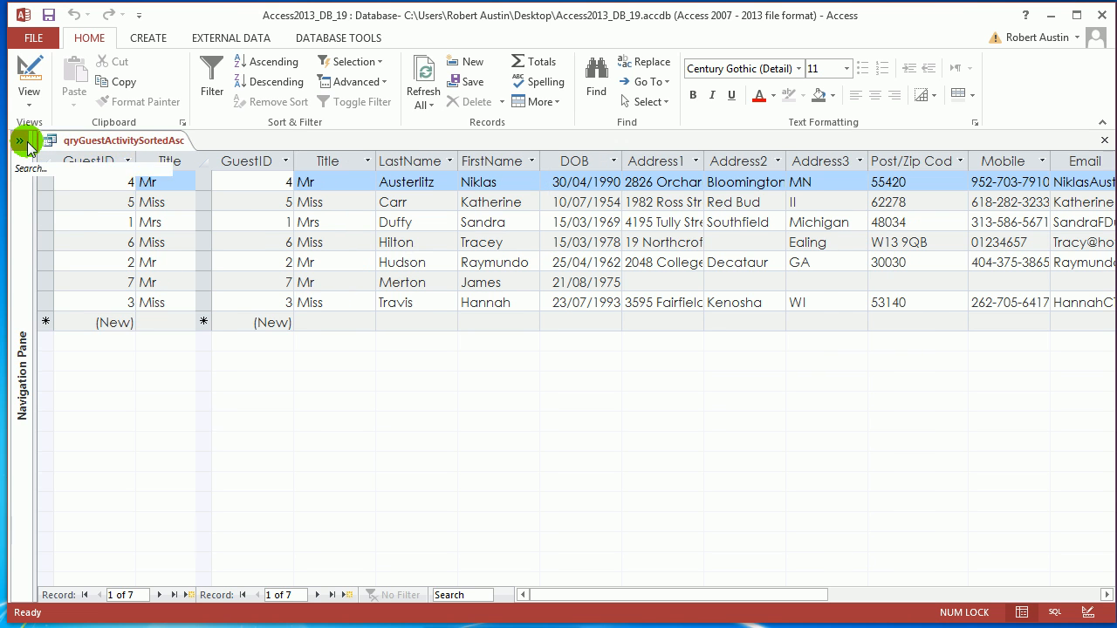
left_click(126, 497)
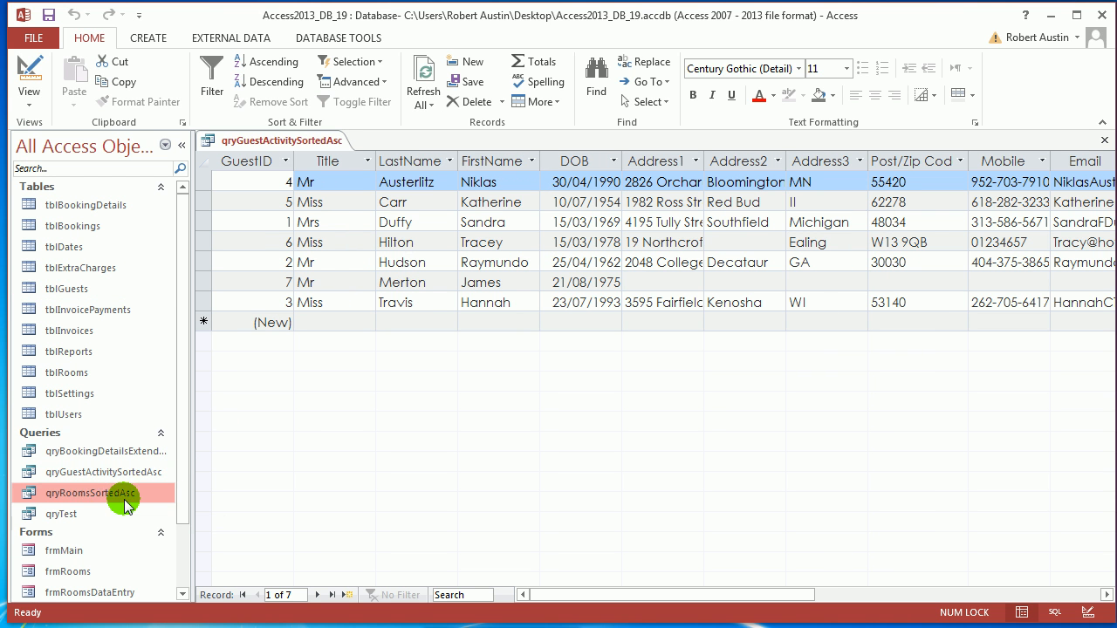
left_click(181, 149)
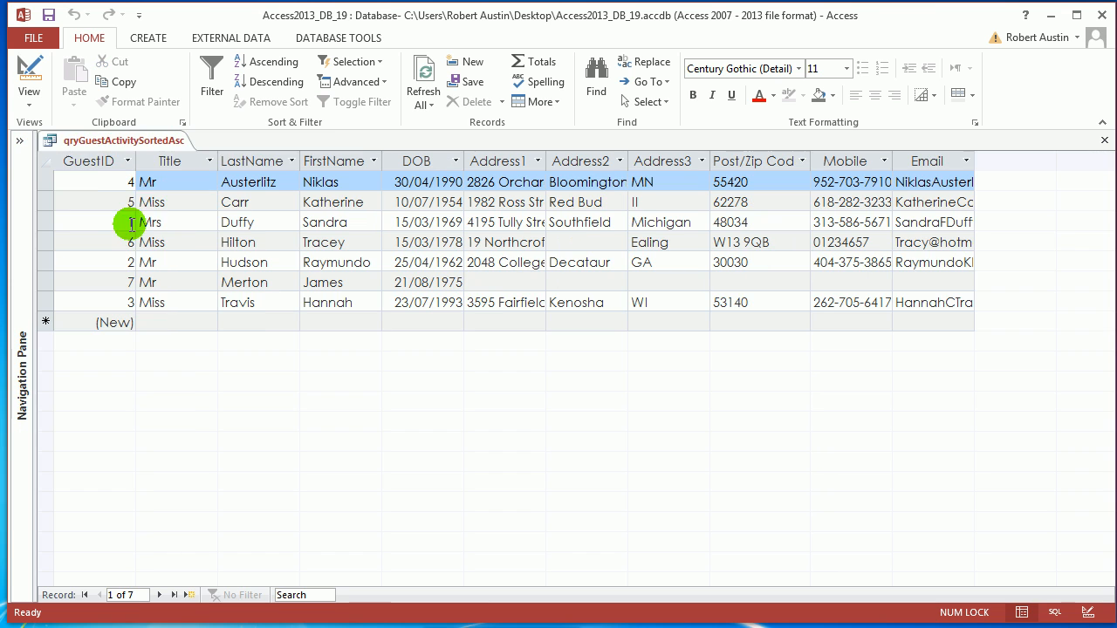
right_click(105, 145)
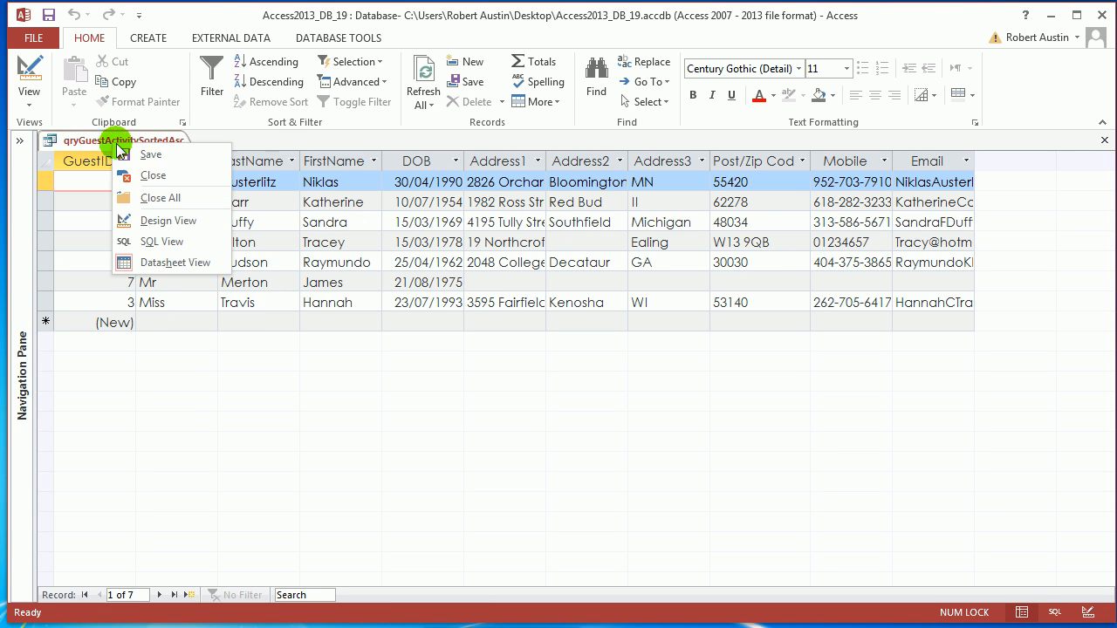
left_click(175, 168)
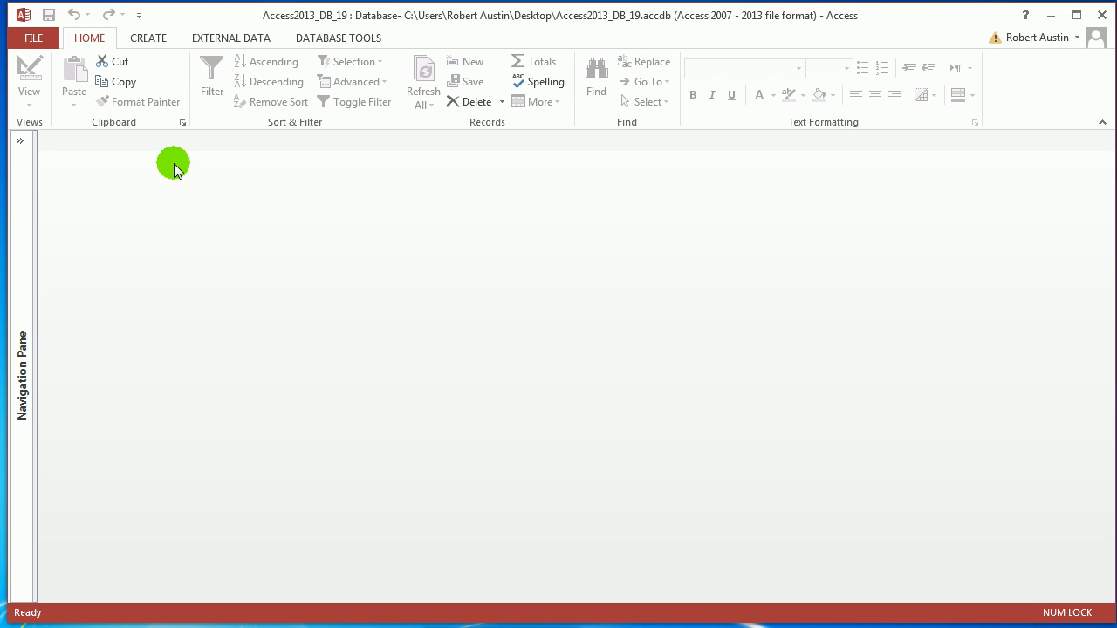
Step: Create a blank report in Design View and shorten its Detail section to about 5.2 cm
left_click(148, 39)
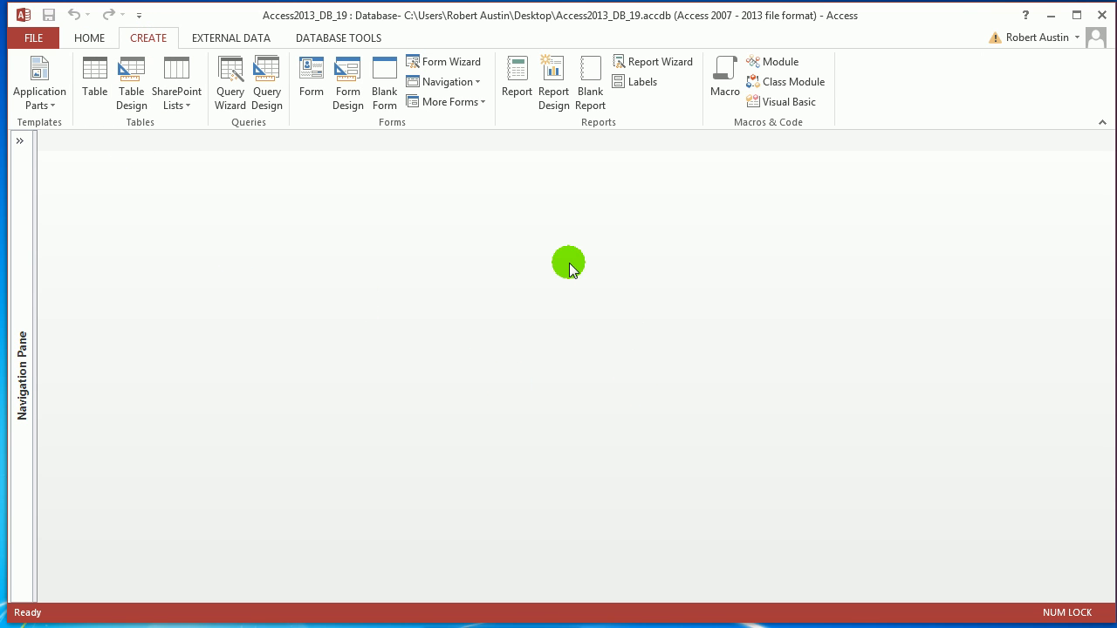
left_click(553, 90)
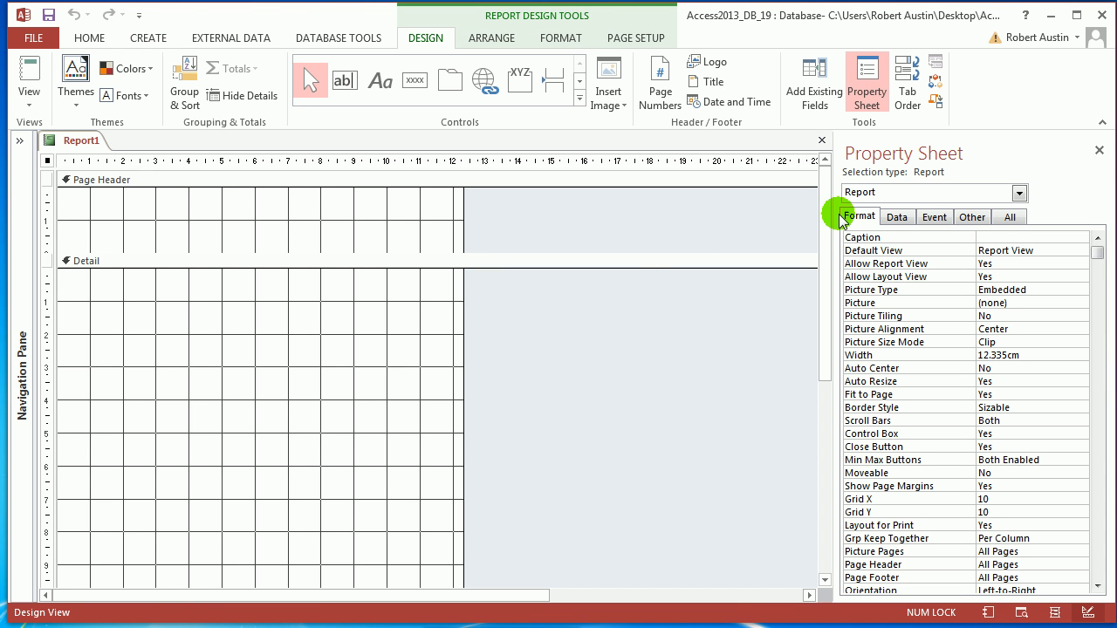
left_click_drag(824, 209, 823, 267)
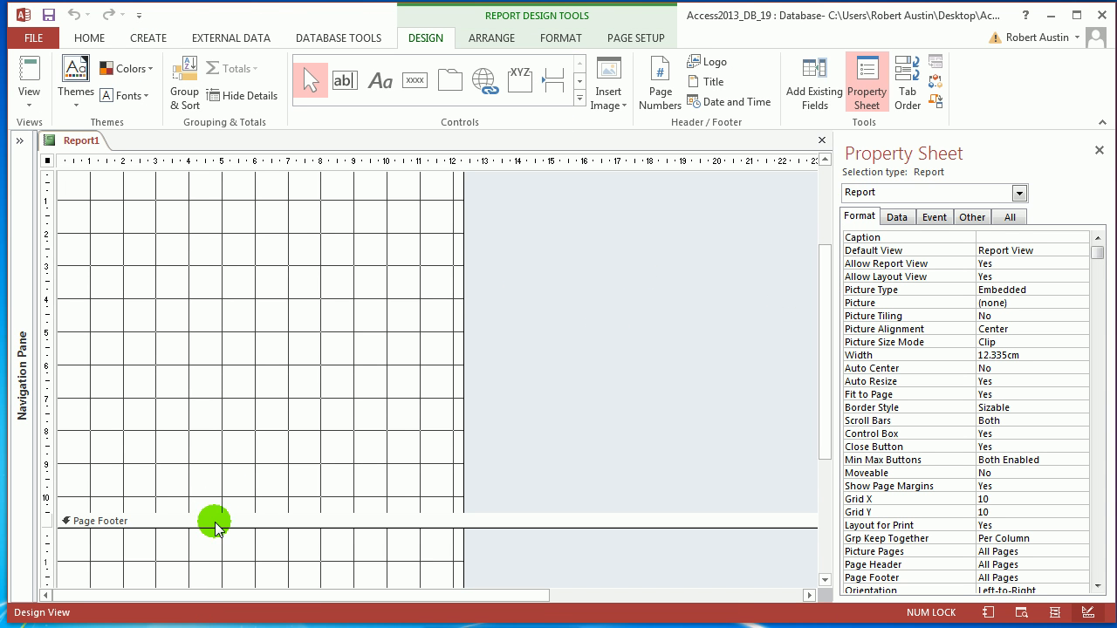
left_click_drag(220, 519, 237, 338)
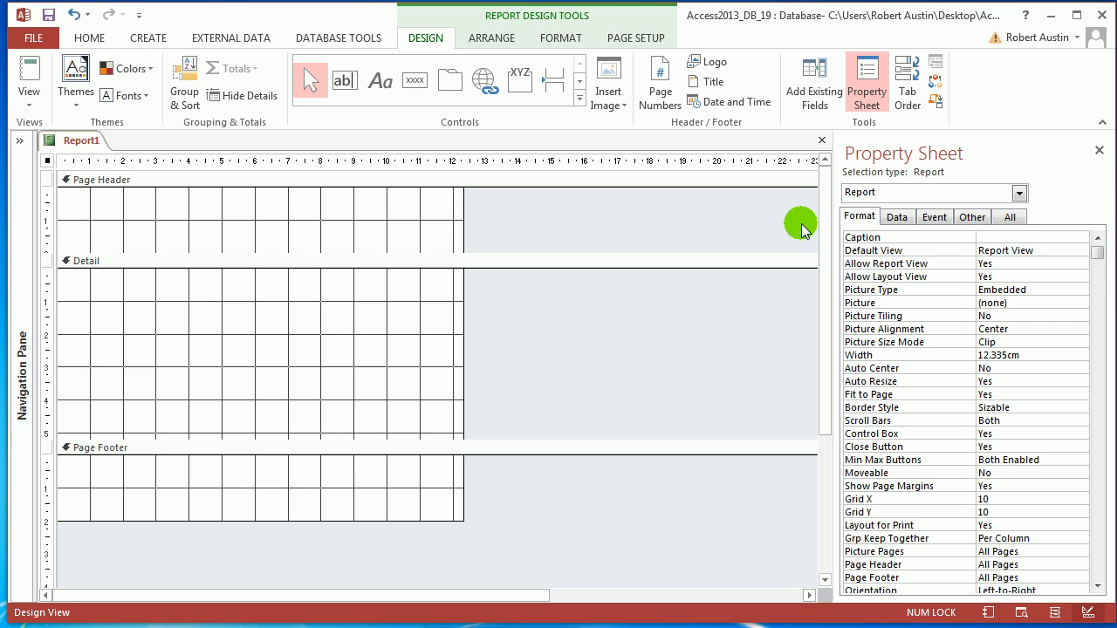
Step: Save the new report under the name rptGuestActivity
right_click(77, 140)
left_click(106, 151)
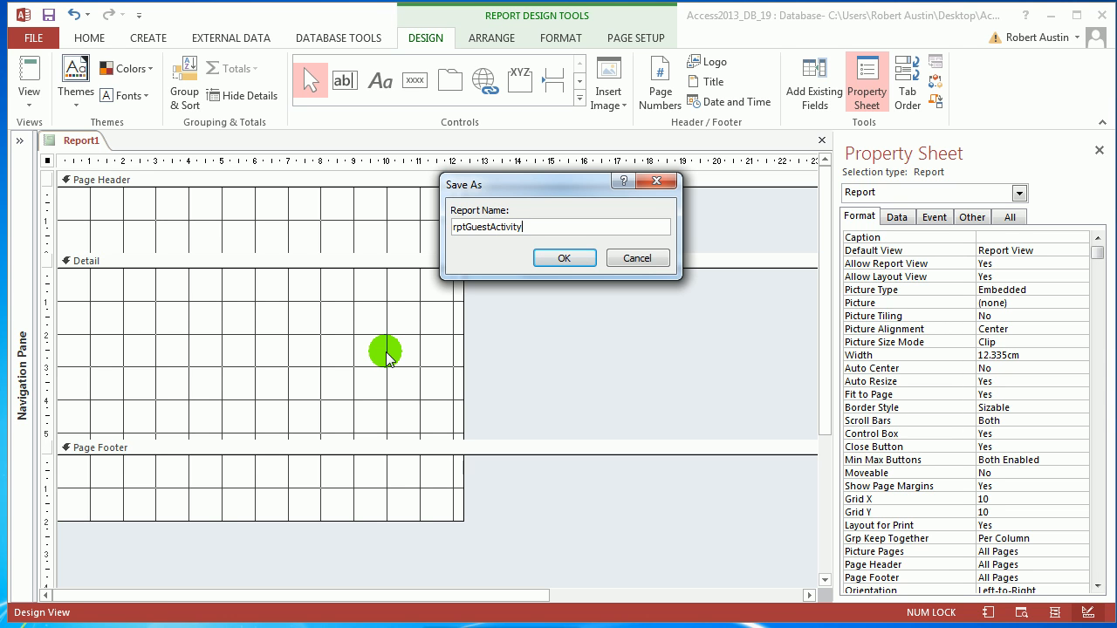
left_click(563, 257)
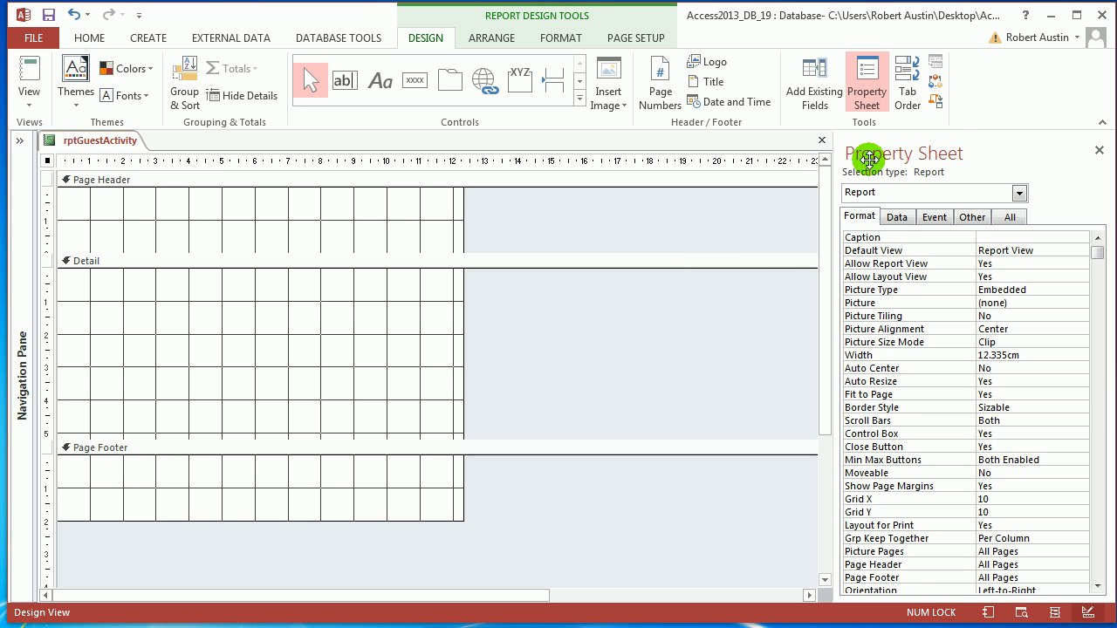
Step: Set the report's Record Source to qryGuestActivitySortedAsc
key("F4")
key("F4")
key("F4")
key("F4")
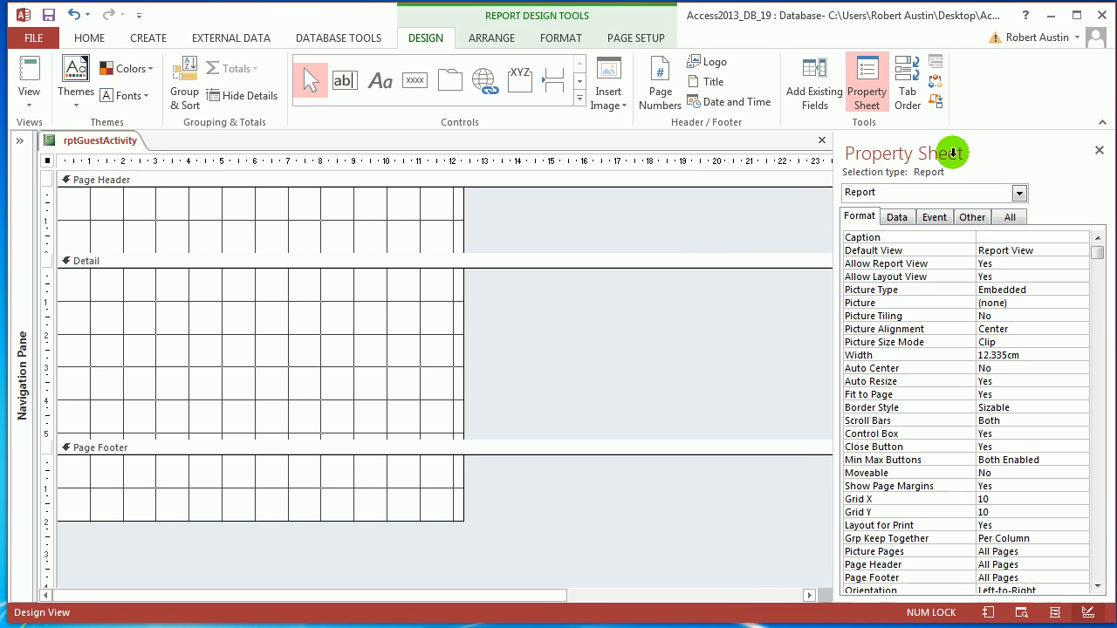
left_click(897, 216)
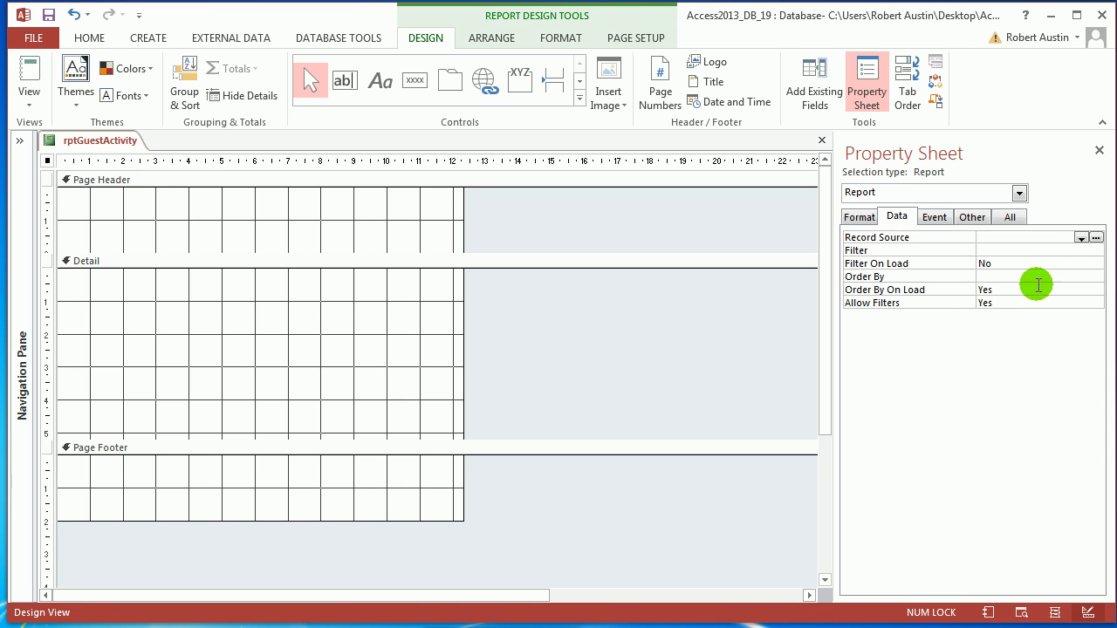
left_click(1080, 238)
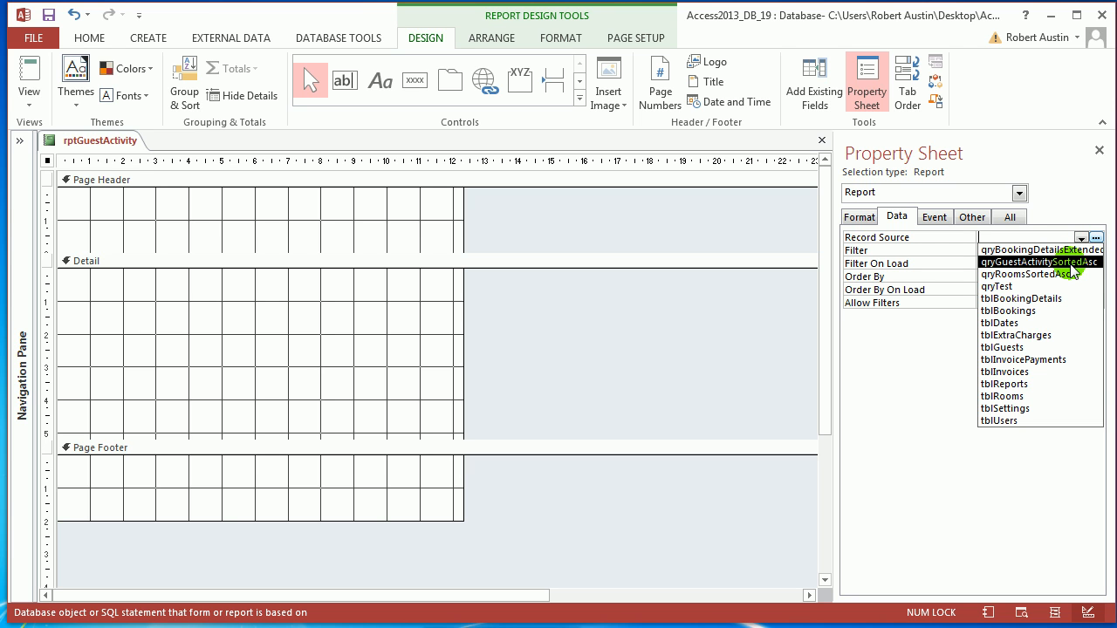
left_click(1073, 263)
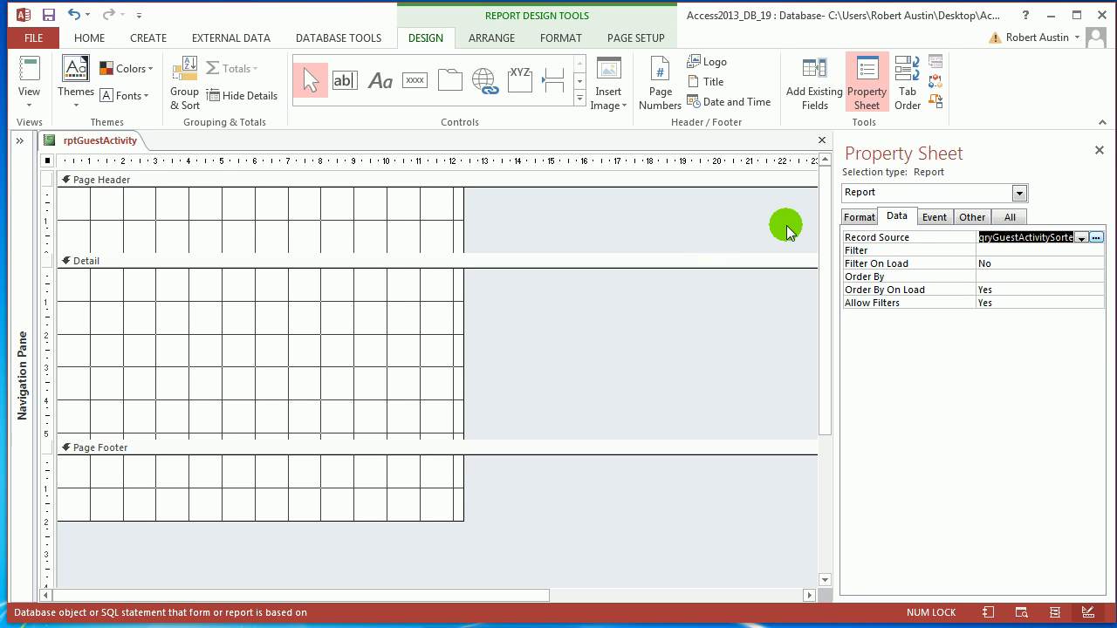
Step: Add the GuestID field to the Detail section and shorten that section to about 1.4 cm
left_click(799, 103)
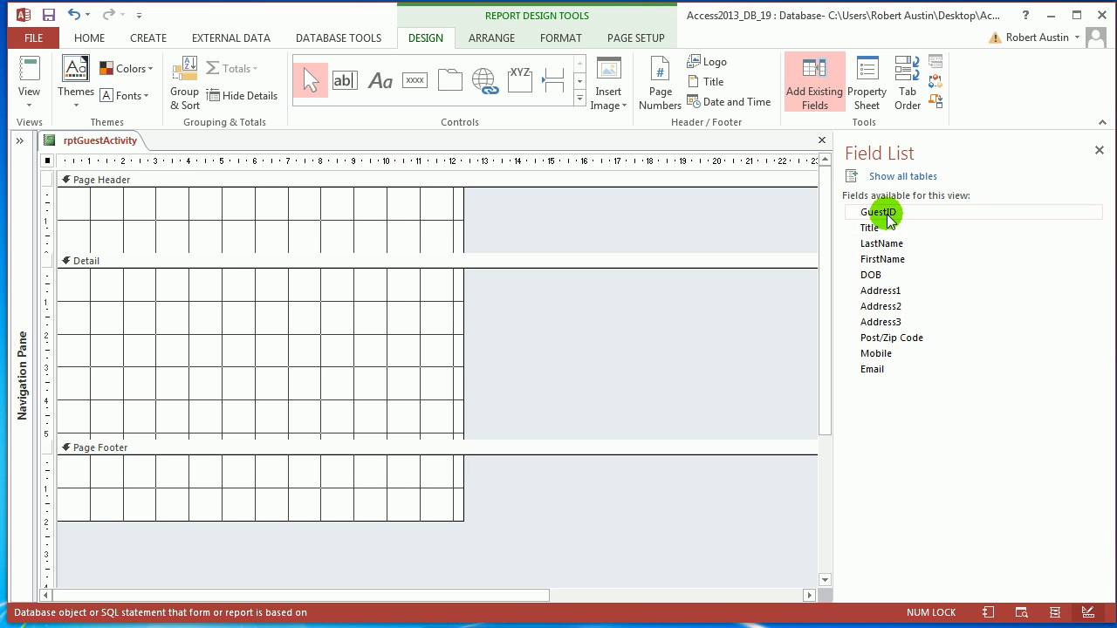
left_click_drag(888, 215, 184, 286)
left_click_drag(274, 440, 308, 312)
Step: Inspect the report's GuestID records in Layout View and return to Design View
right_click(112, 141)
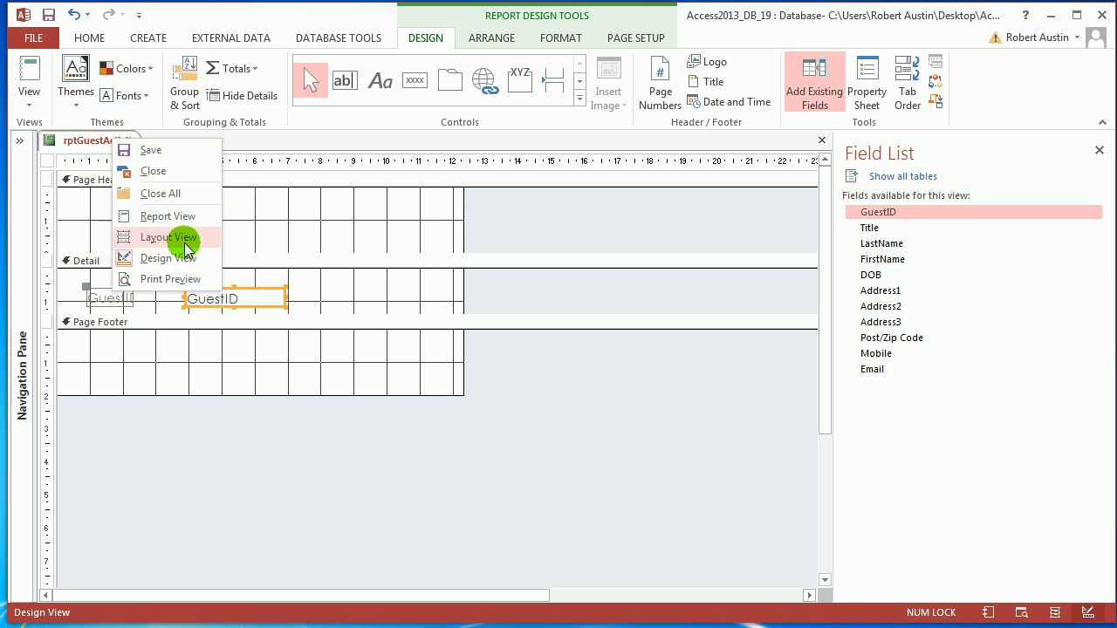
left_click(169, 237)
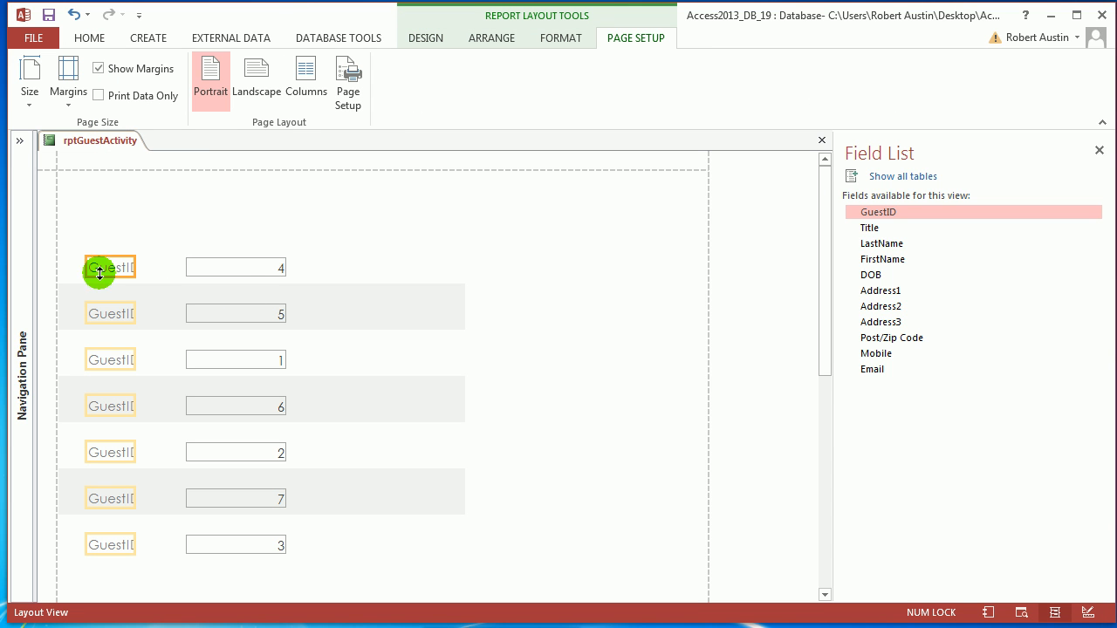
scroll(426, 357, "down", 1)
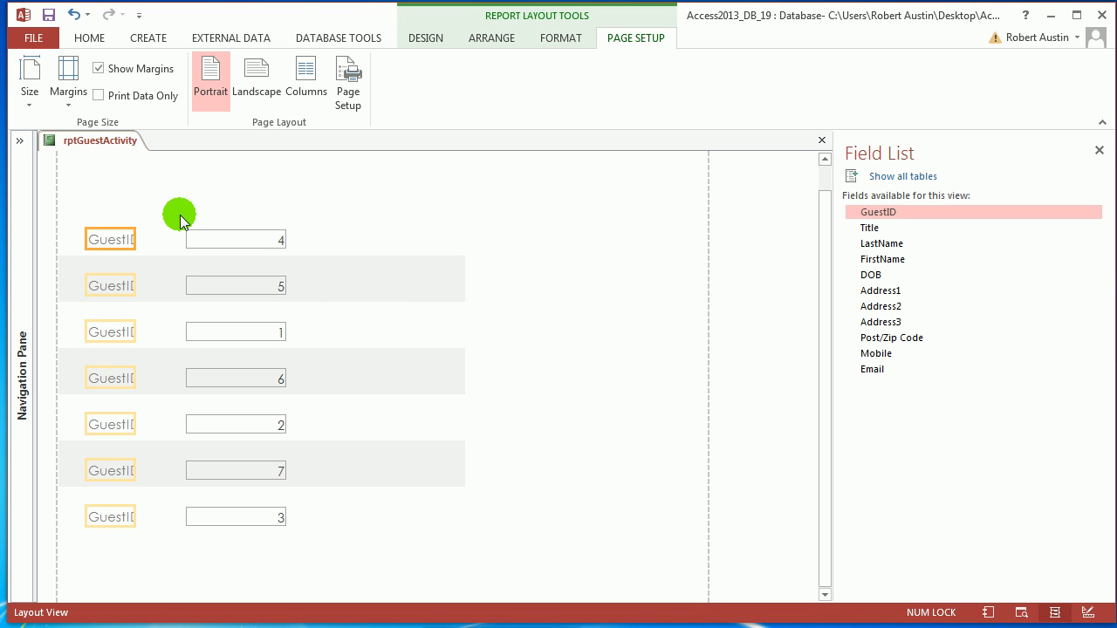
scroll(185, 213, "up", 1)
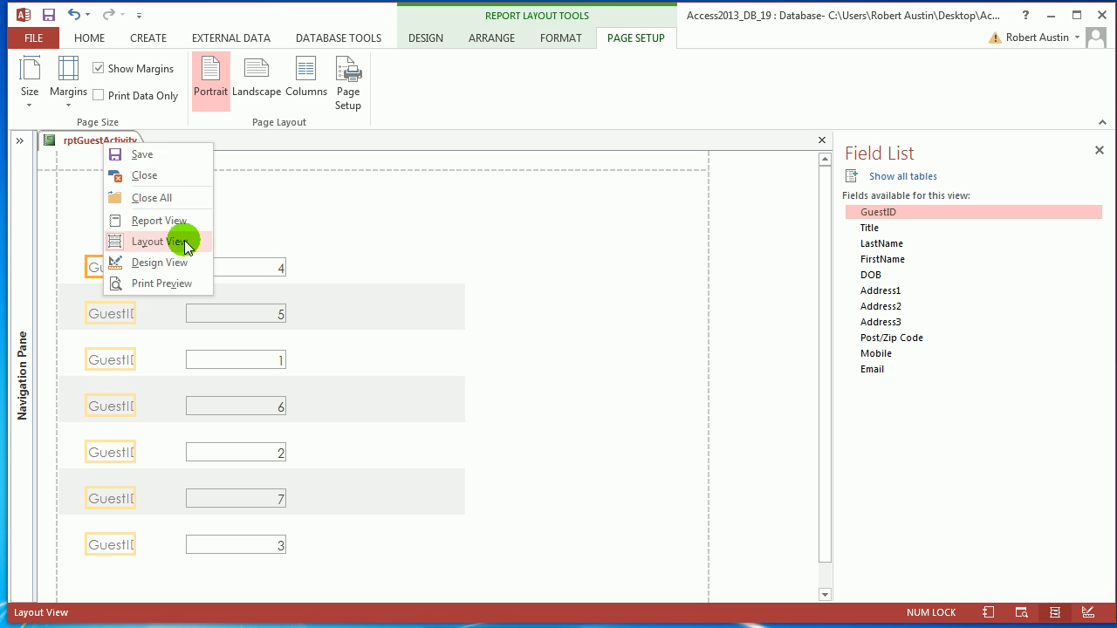
left_click(177, 262)
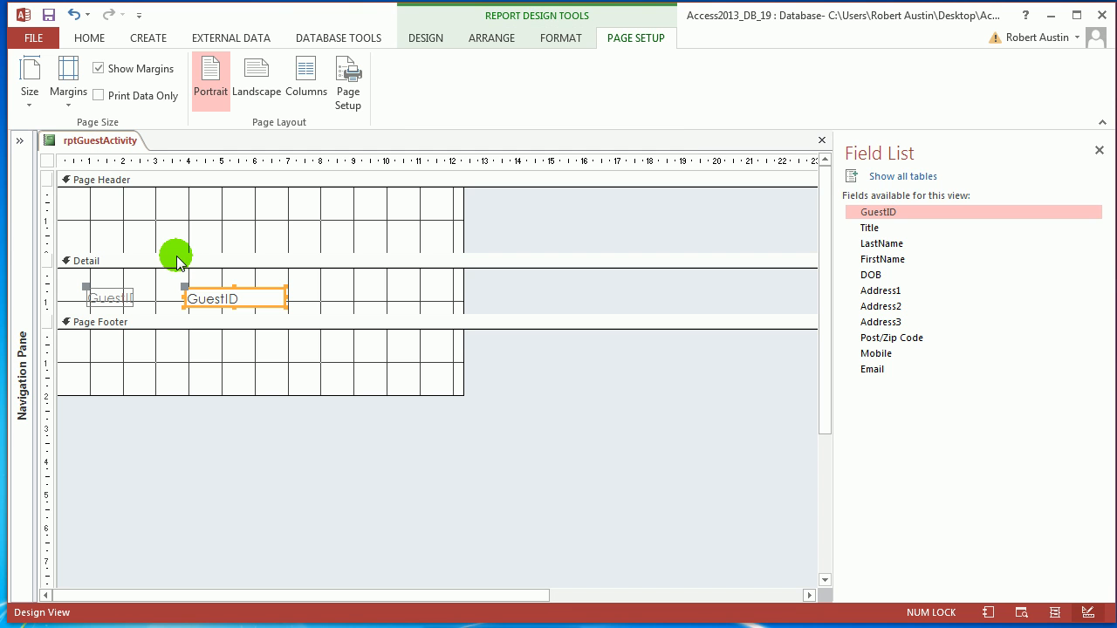
Step: Arrange the GuestID label and text box in a stacked layout
left_click_drag(319, 301, 91, 299)
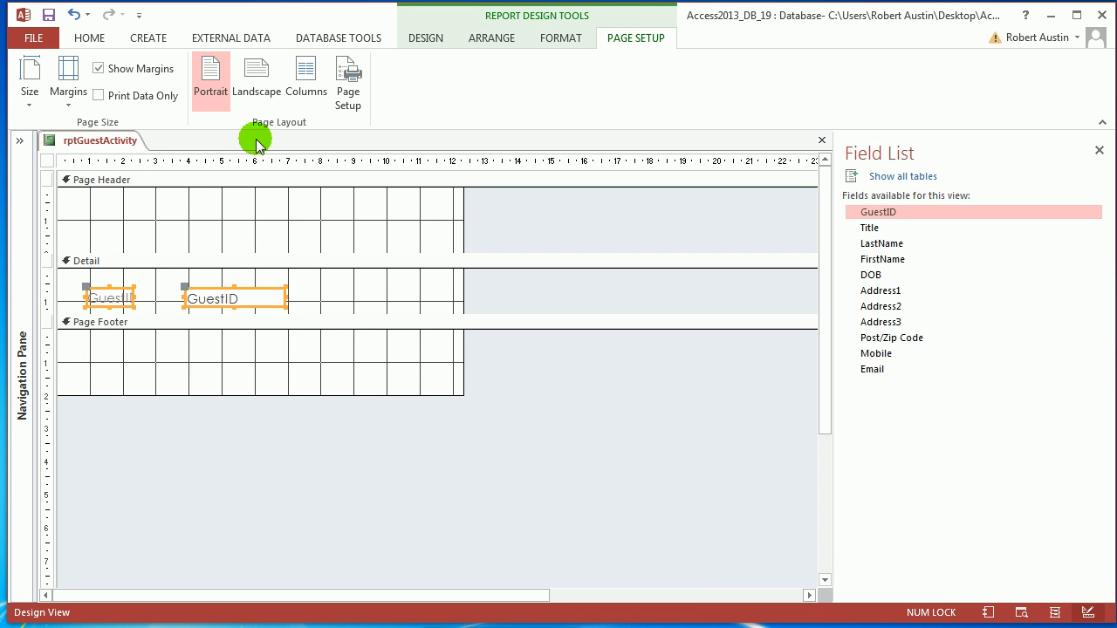
left_click(471, 45)
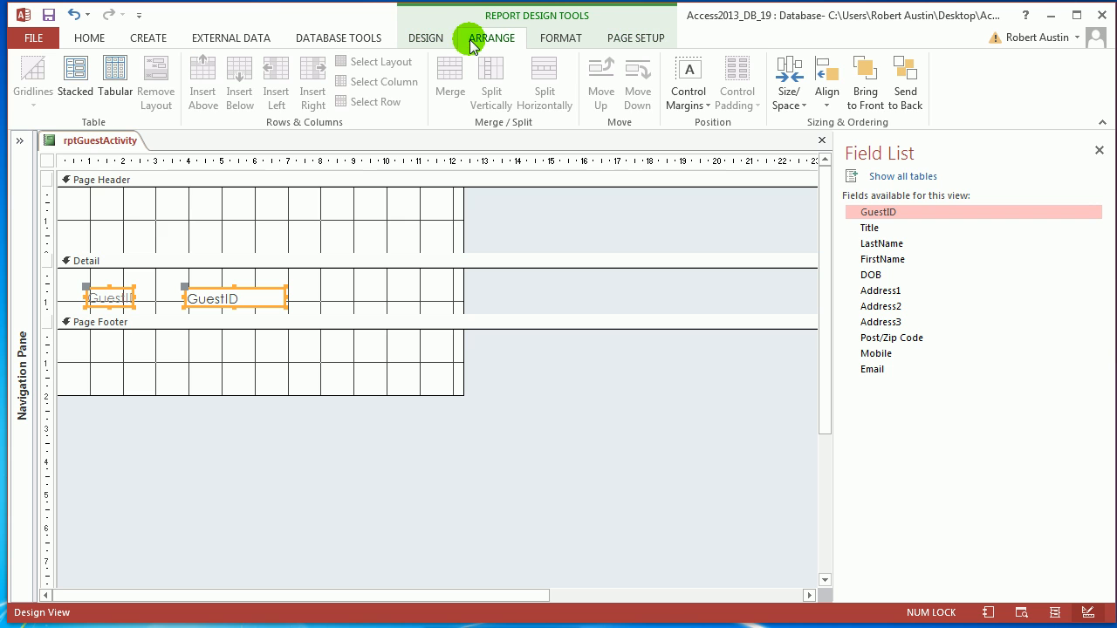
left_click(91, 93)
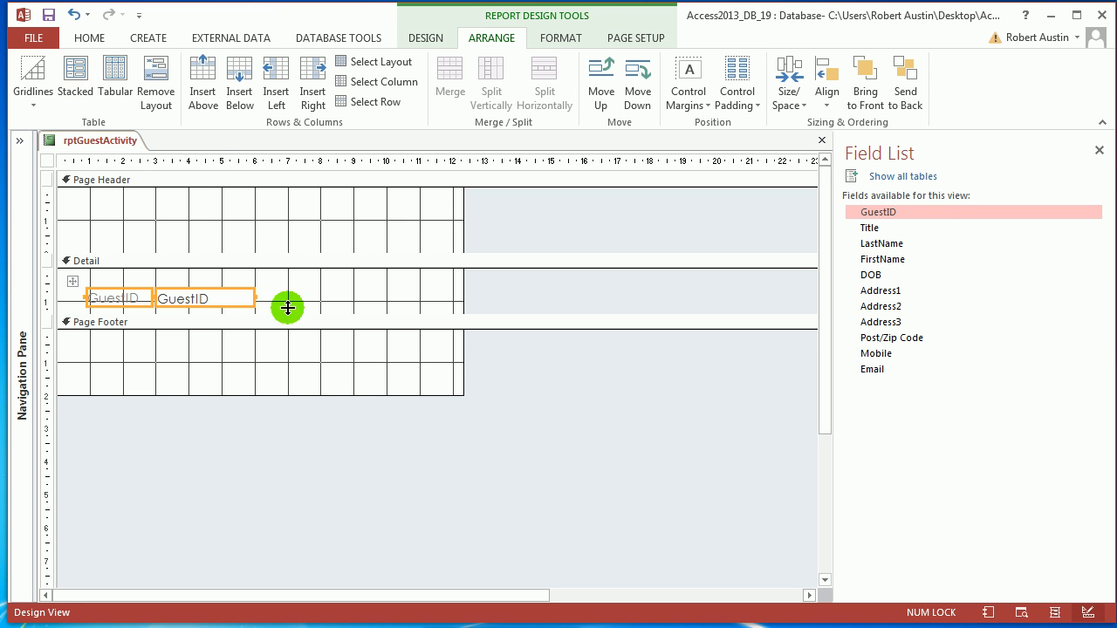
Step: Enlarge the Detail section to about 15.5 cm wide and 3.3 cm high, with the GuestID layout moved to its upper-left corner
left_click_drag(298, 316, 294, 377)
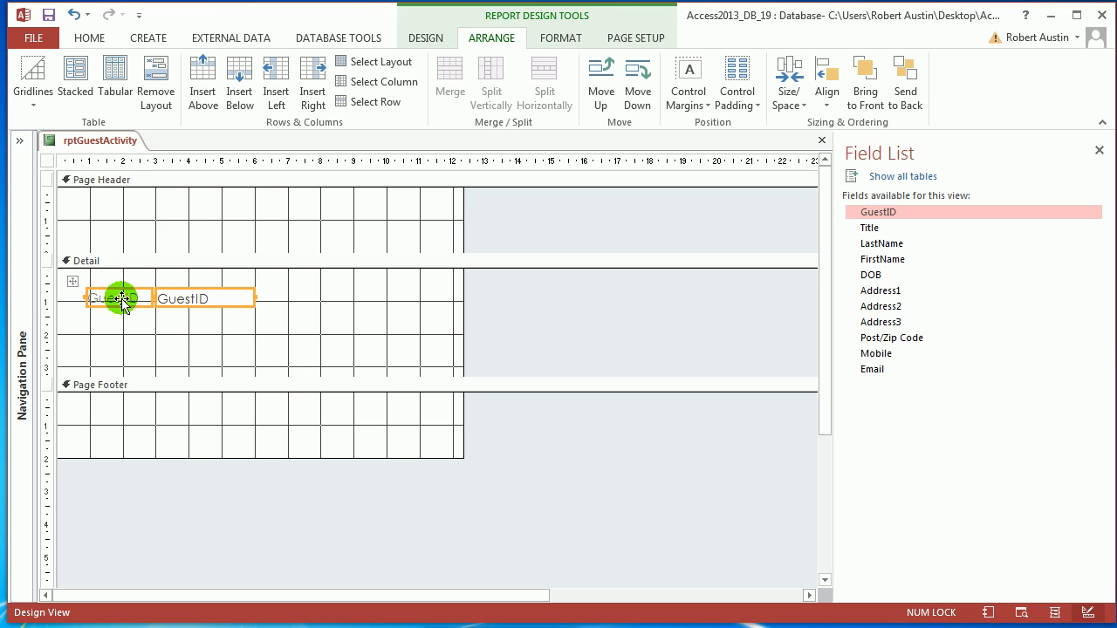
left_click_drag(71, 277, 54, 265)
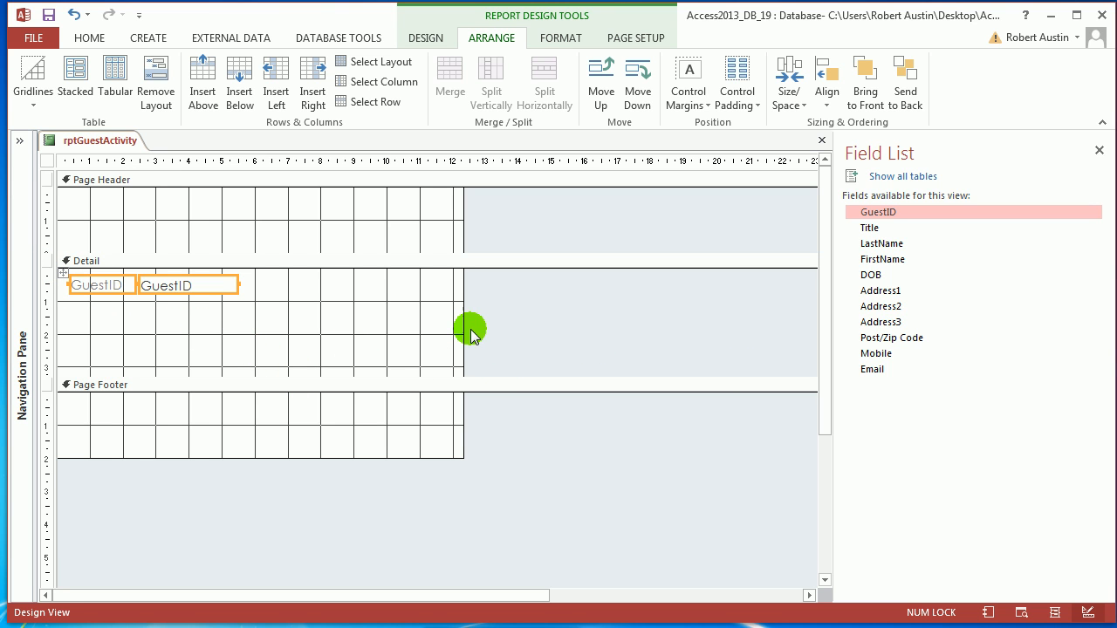
left_click_drag(464, 327, 568, 324)
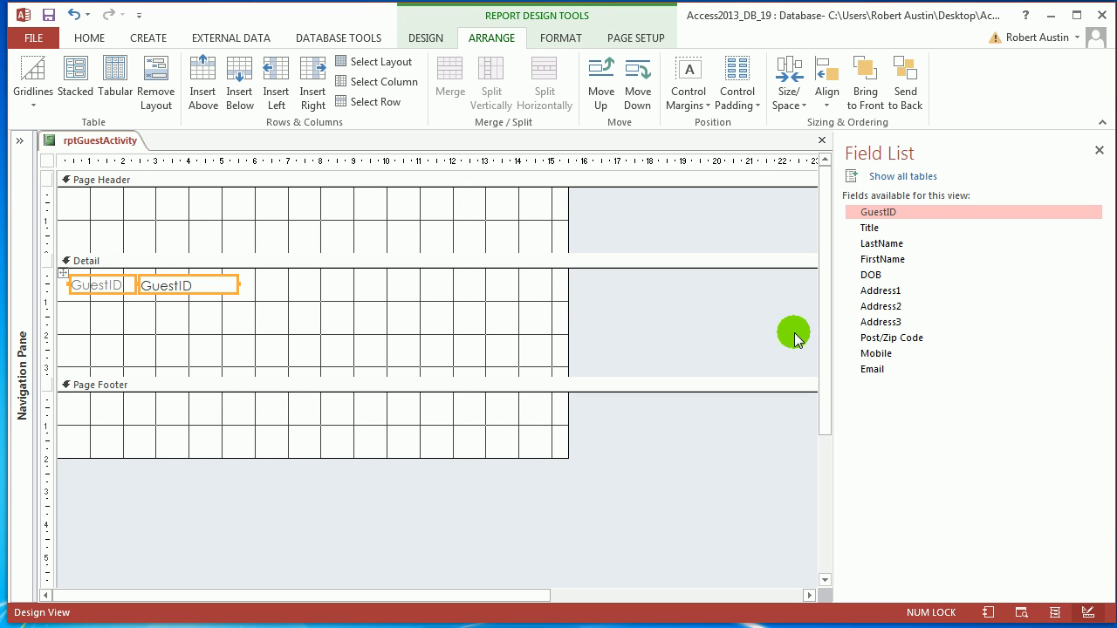
Step: Add the Title, FirstName, LastName and DOB fields in that order below GuestID in the stacked layout
left_click_drag(870, 228, 179, 312)
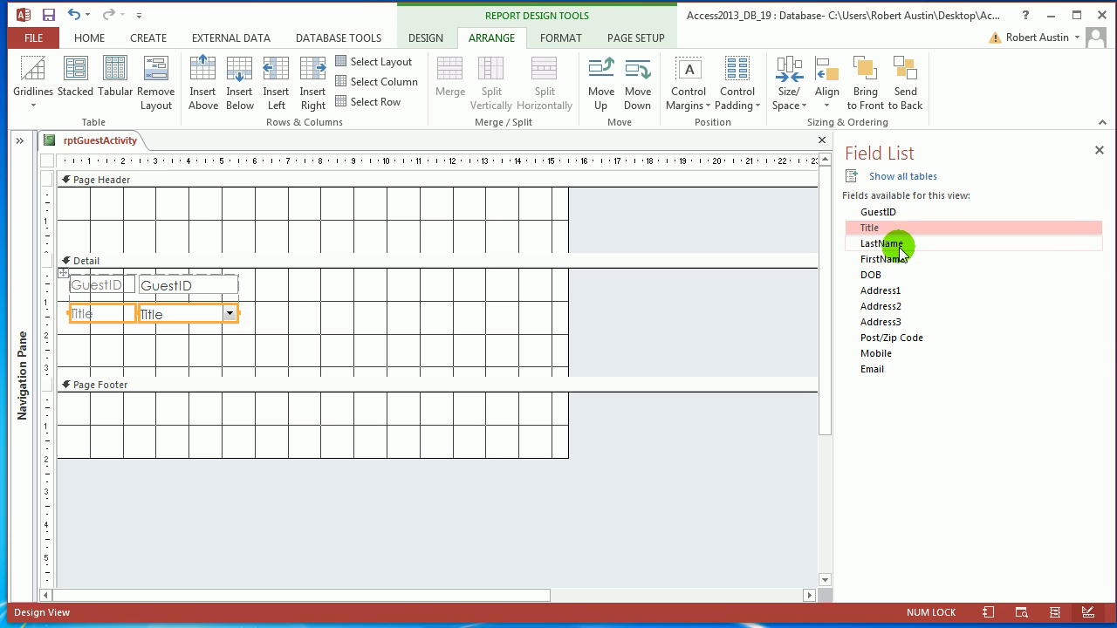
left_click_drag(899, 249, 209, 340)
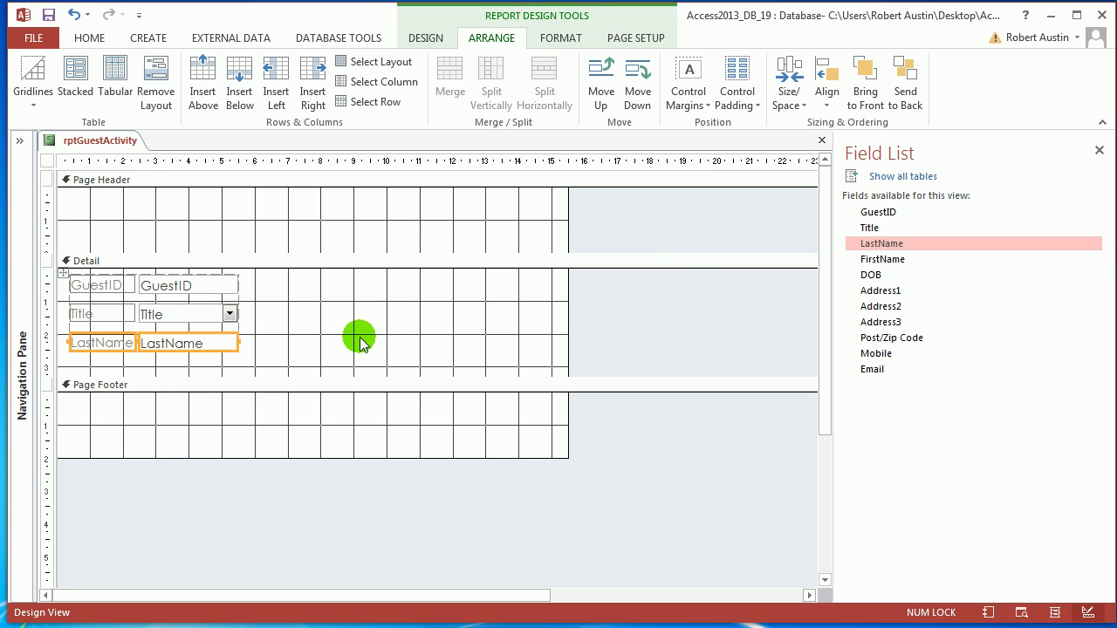
left_click_drag(880, 259, 194, 340)
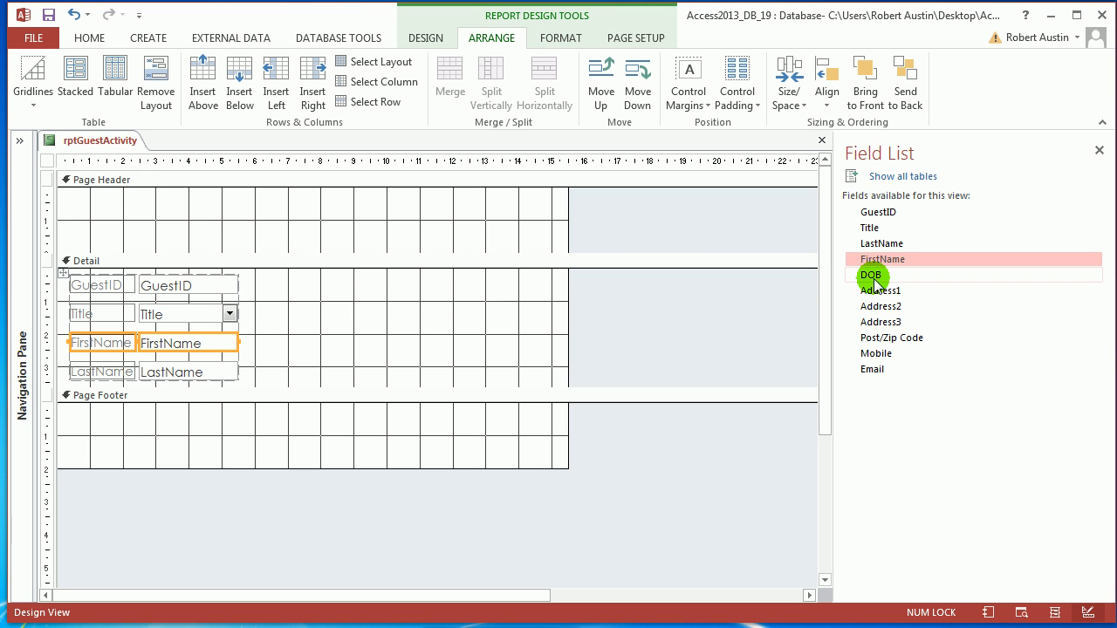
left_click_drag(872, 275, 180, 390)
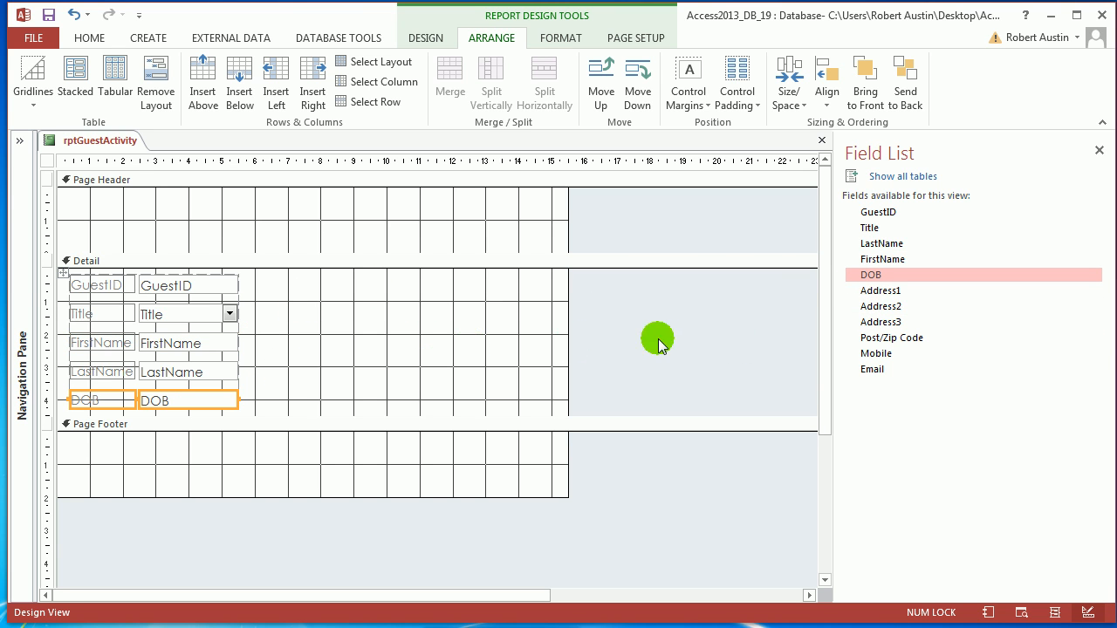
Step: Insert three layout columns right of GuestID and fill the outer two with Address1, Address2, Address3, Post/Zip Code, Mobile and Email
left_click(188, 286)
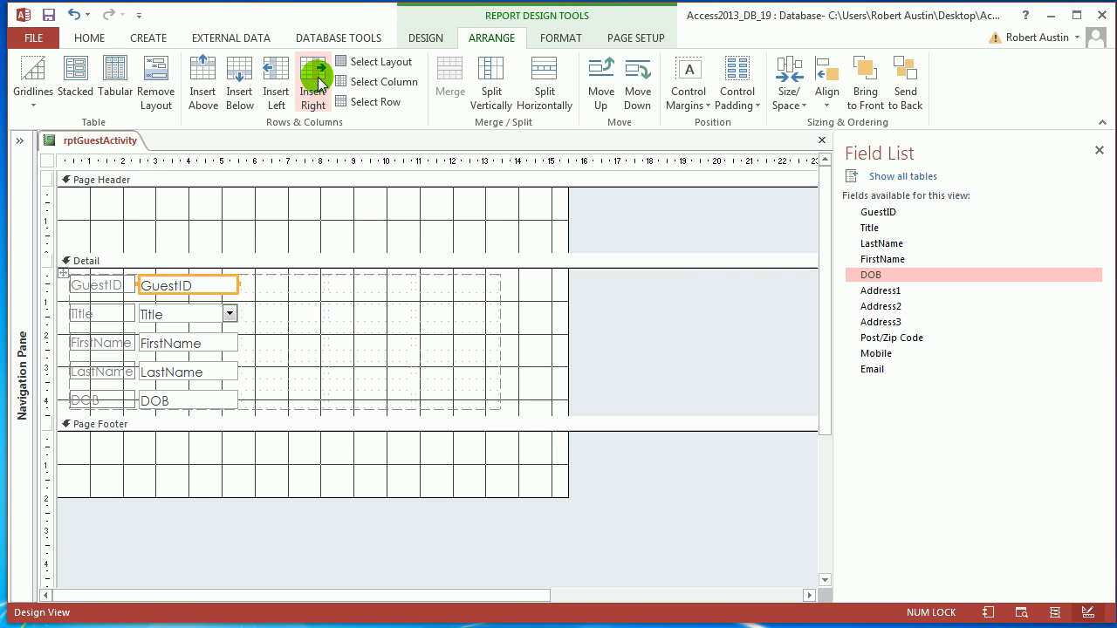
left_click_drag(880, 291, 469, 297)
left_click_drag(880, 306, 472, 343)
left_click_drag(884, 338, 463, 378)
left_click_drag(875, 353, 468, 399)
left_click_drag(881, 369, 434, 414)
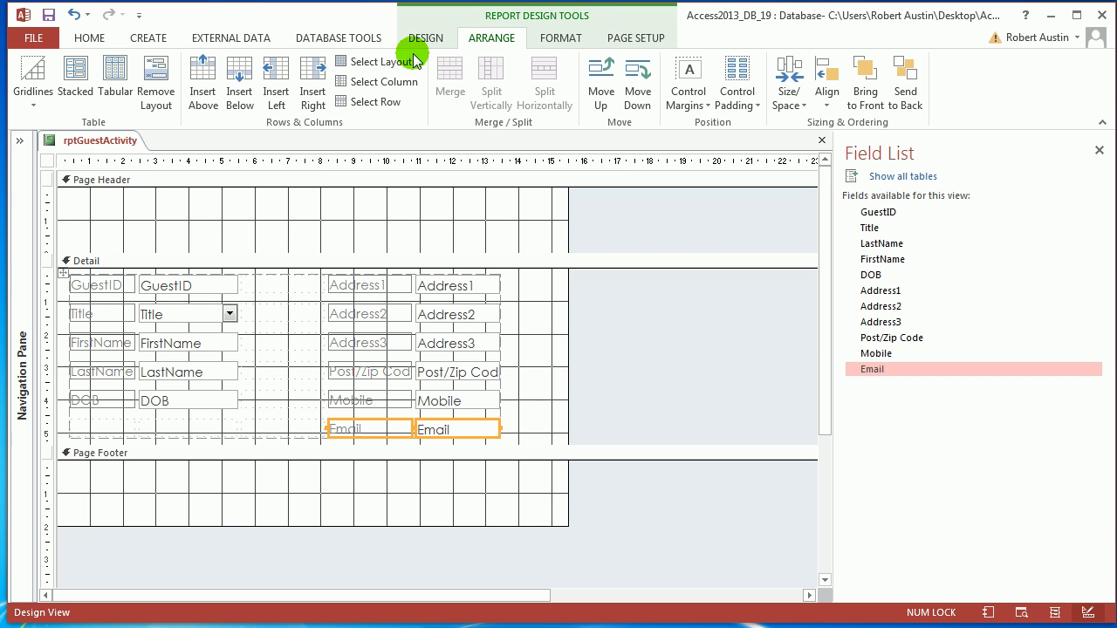
Step: Set the height of all controls in the address and contact columns, Address1 through Email, to 0.608 cm
left_click(367, 82)
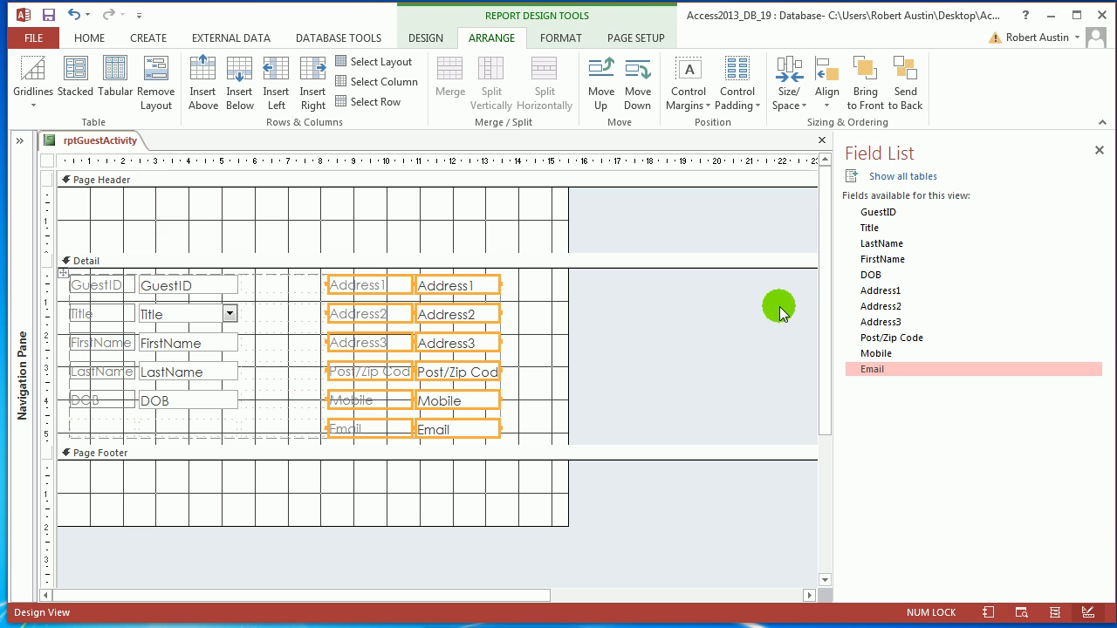
key("F4")
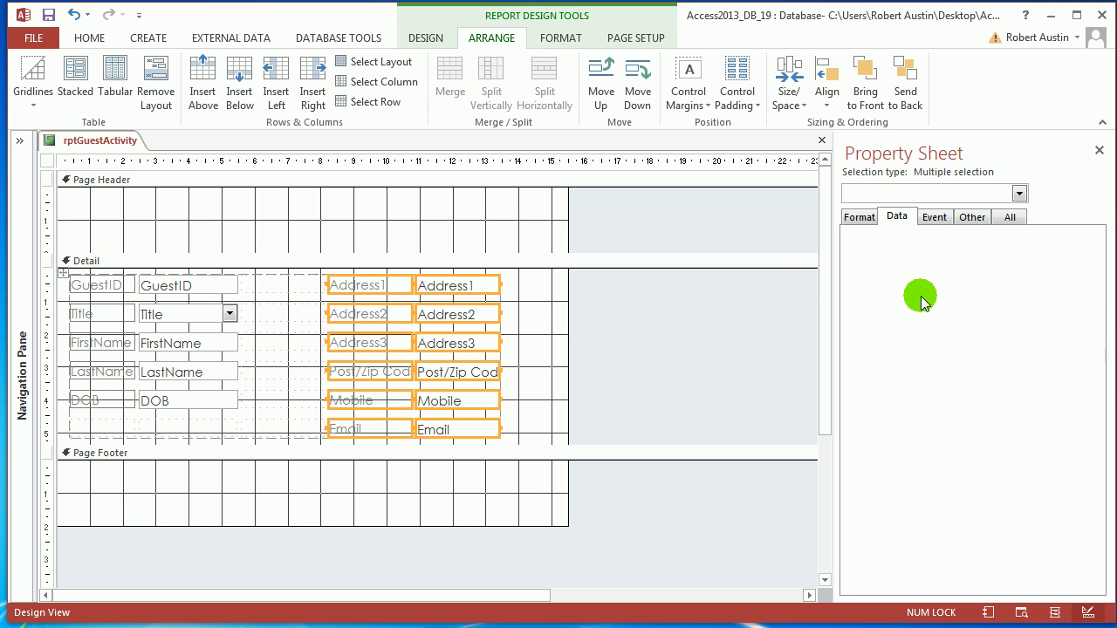
left_click(860, 217)
double_click(1012, 262)
type("0")
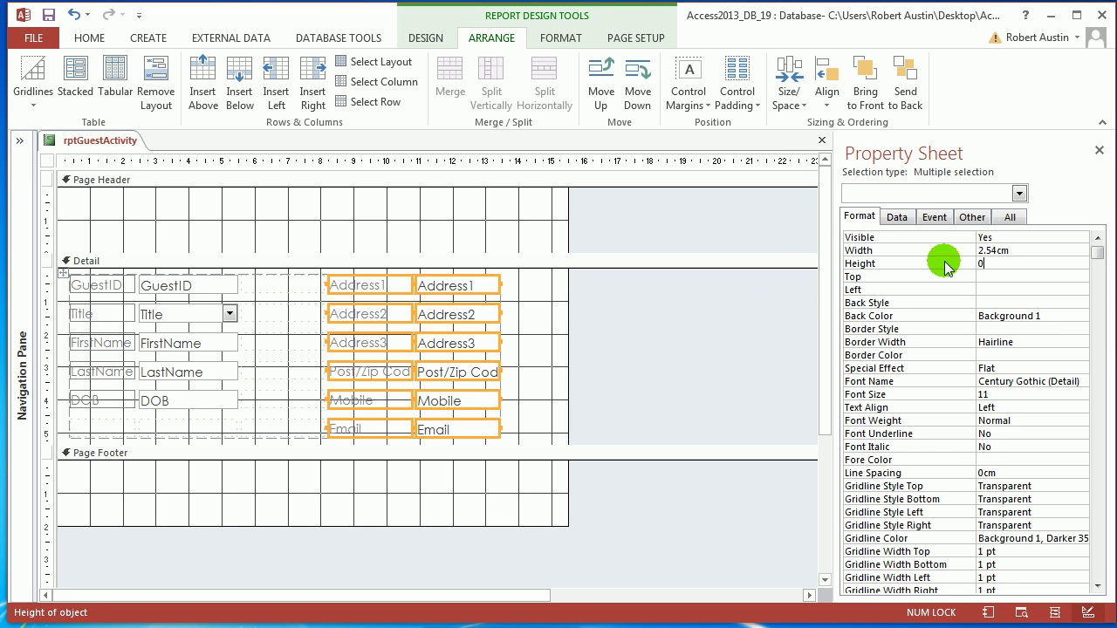
type(".6")
key("Return")
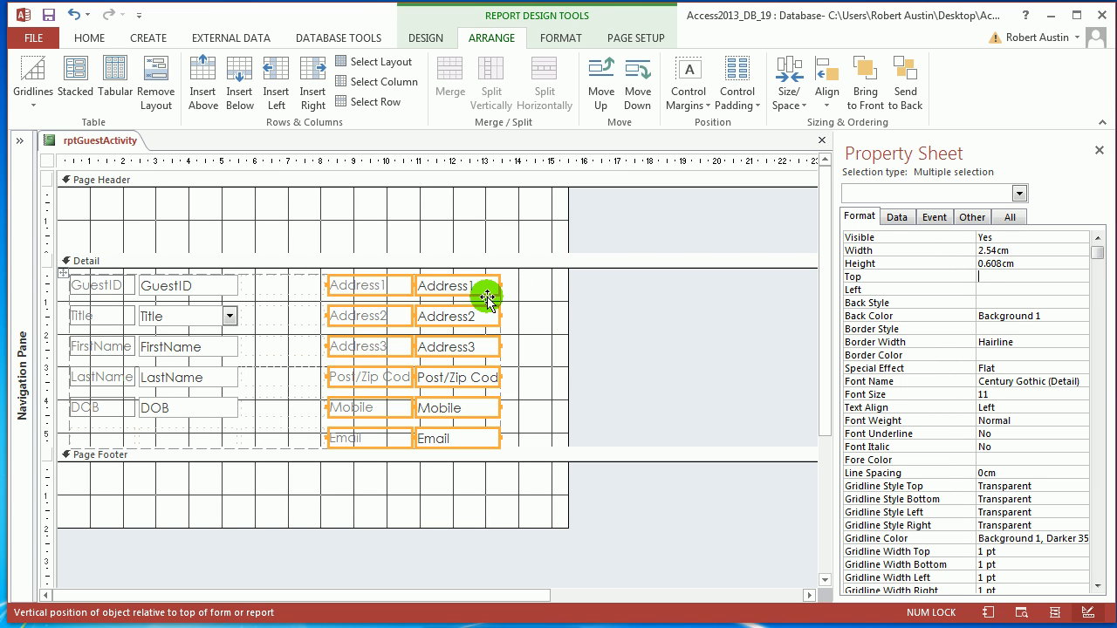
Step: Widen the label column containing GuestID through DOB to about 2.9 cm in Layout View
right_click(87, 140)
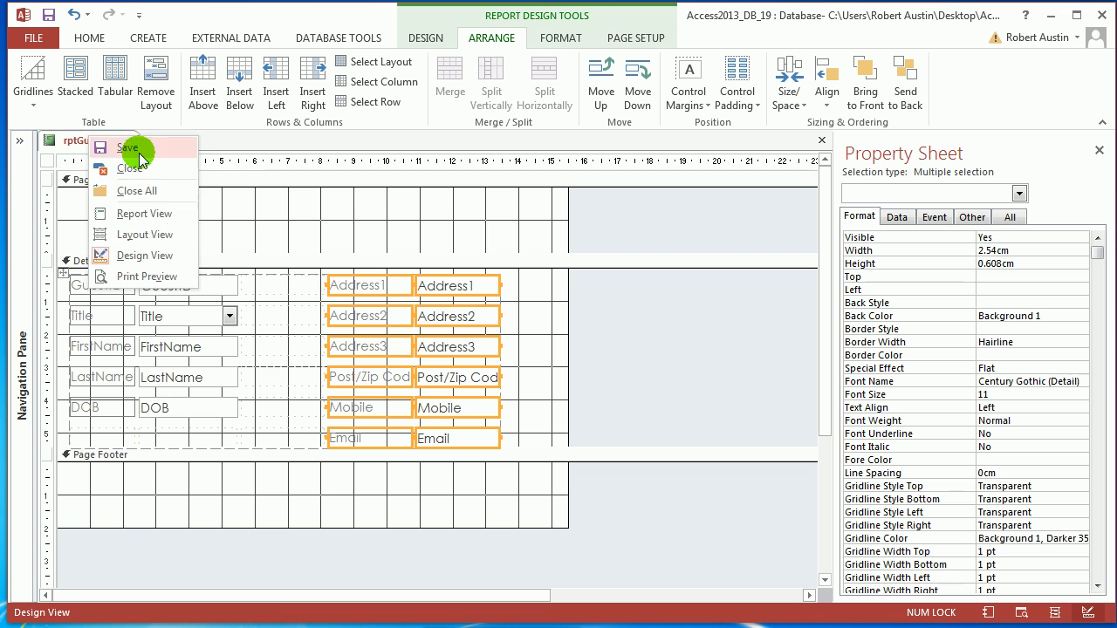
left_click(179, 235)
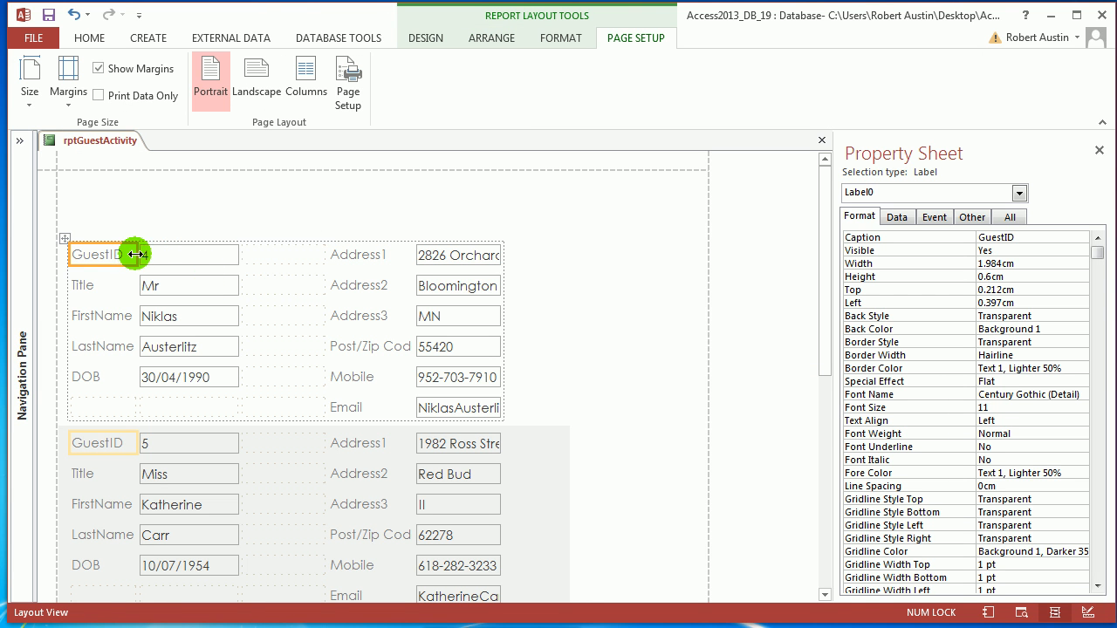
left_click_drag(136, 254, 165, 251)
Step: Insert a space in the FirstName and LastName label captions so they read First Name and Last Name
left_click(96, 253)
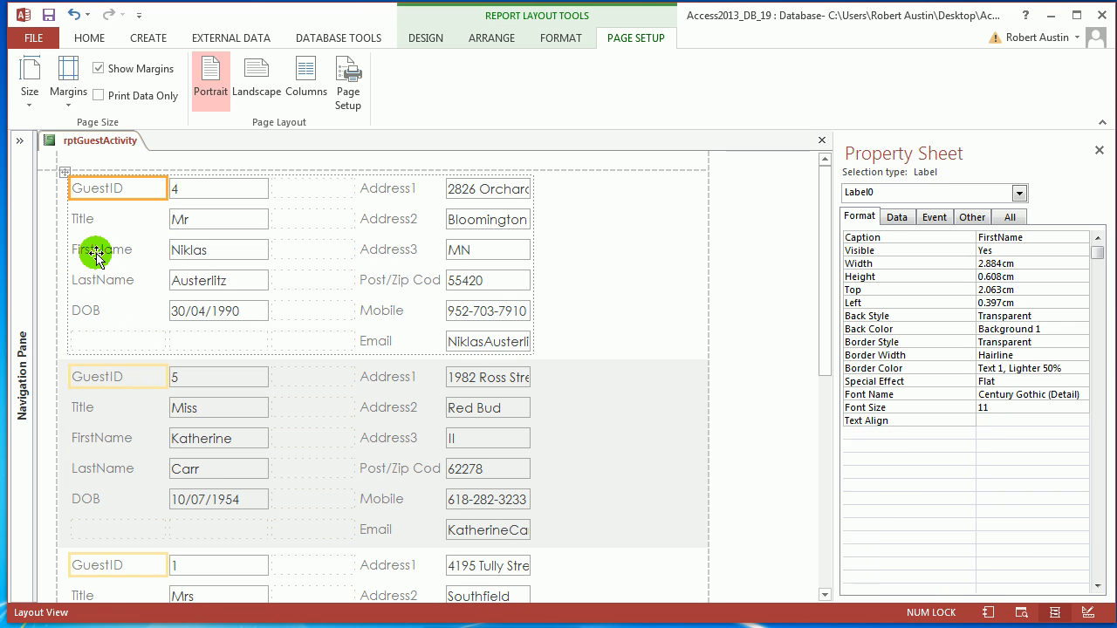
left_click(98, 251)
left_click(97, 279)
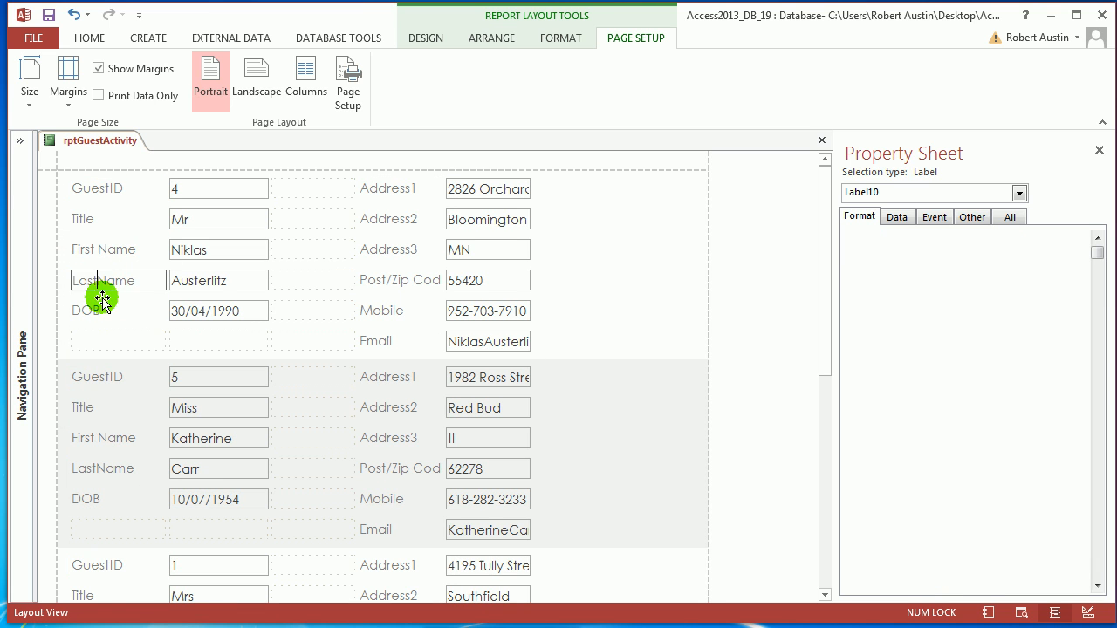
left_click(99, 280)
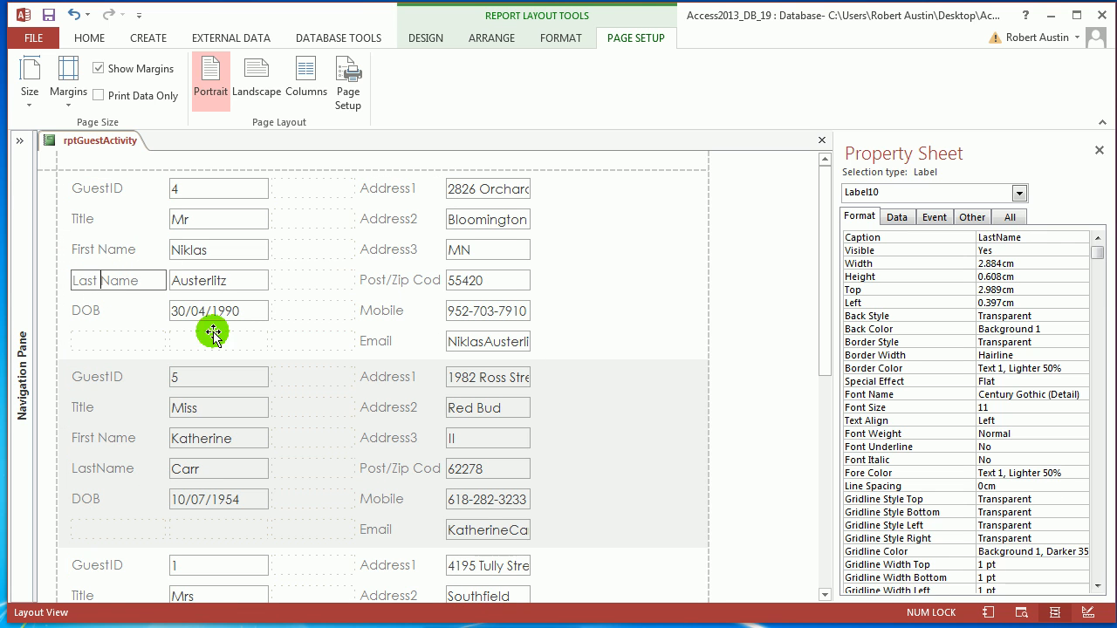
Step: Widen the address label column to about 3.5 cm and its text box column to about 6.2 cm
left_click(429, 288)
left_click_drag(443, 282, 475, 282)
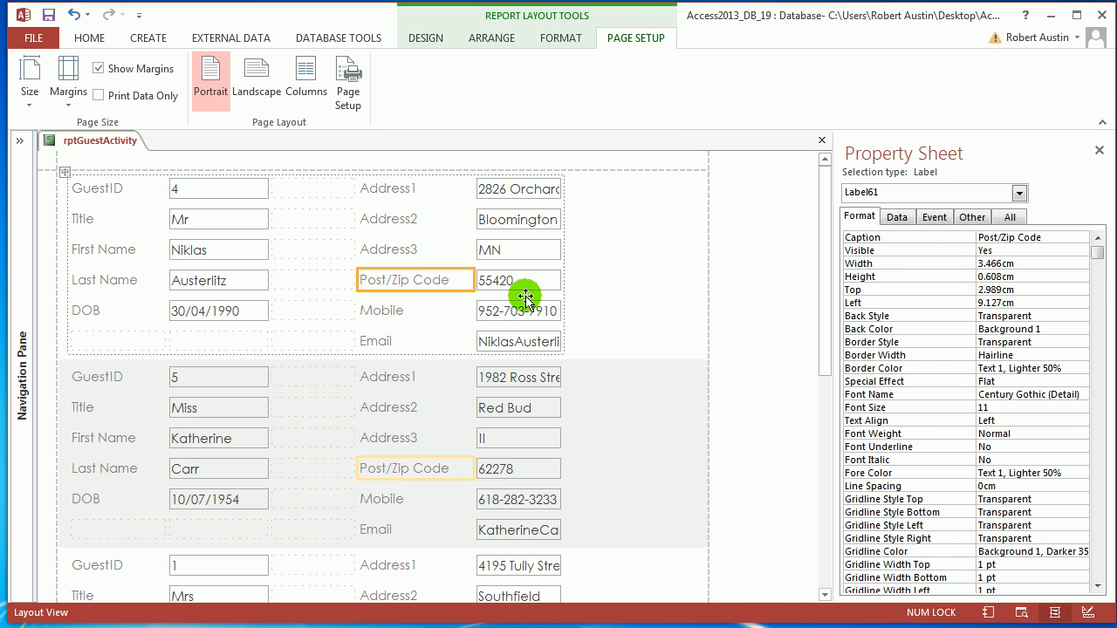
left_click(532, 280)
left_click_drag(562, 281, 679, 280)
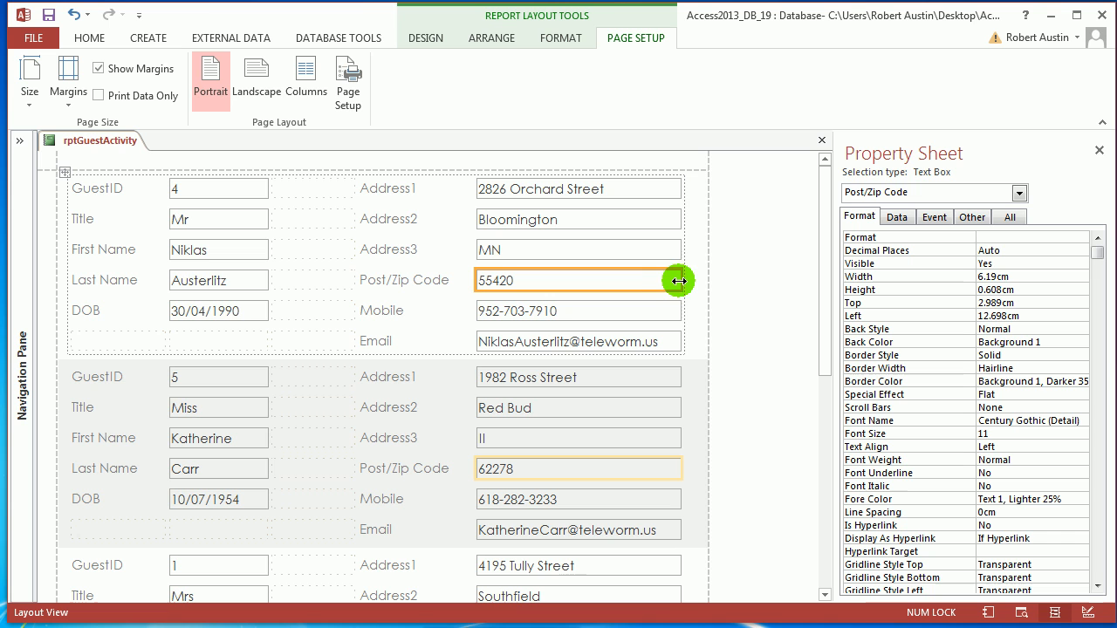
Step: Widen the text box column containing GuestID through DOB to about 3.2 cm
left_click(271, 280)
left_click_drag(270, 281, 277, 281)
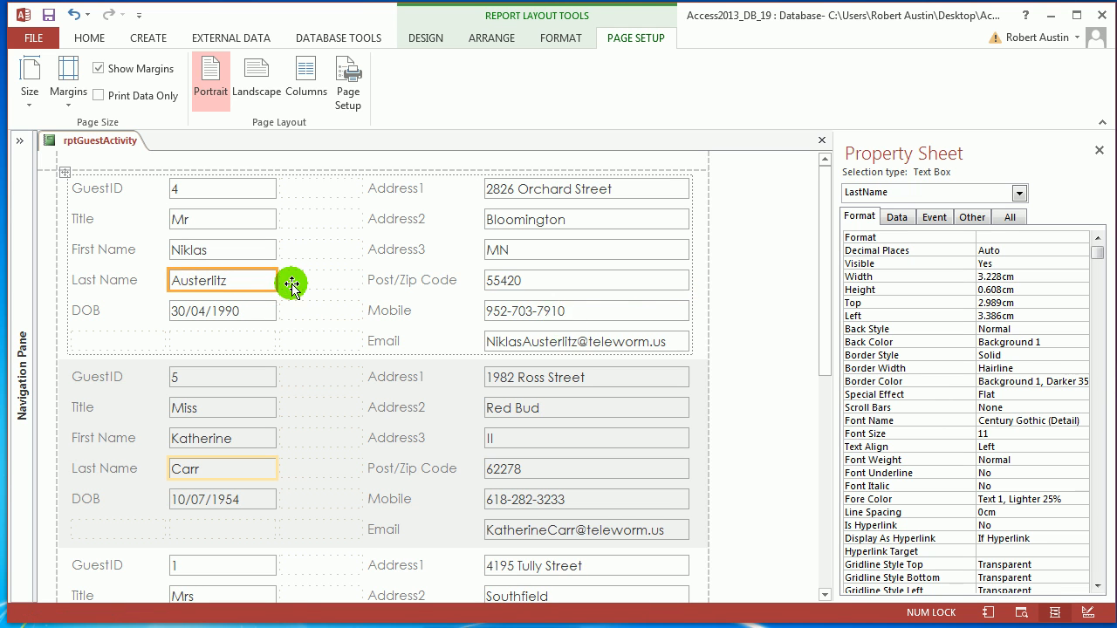
left_click(675, 309)
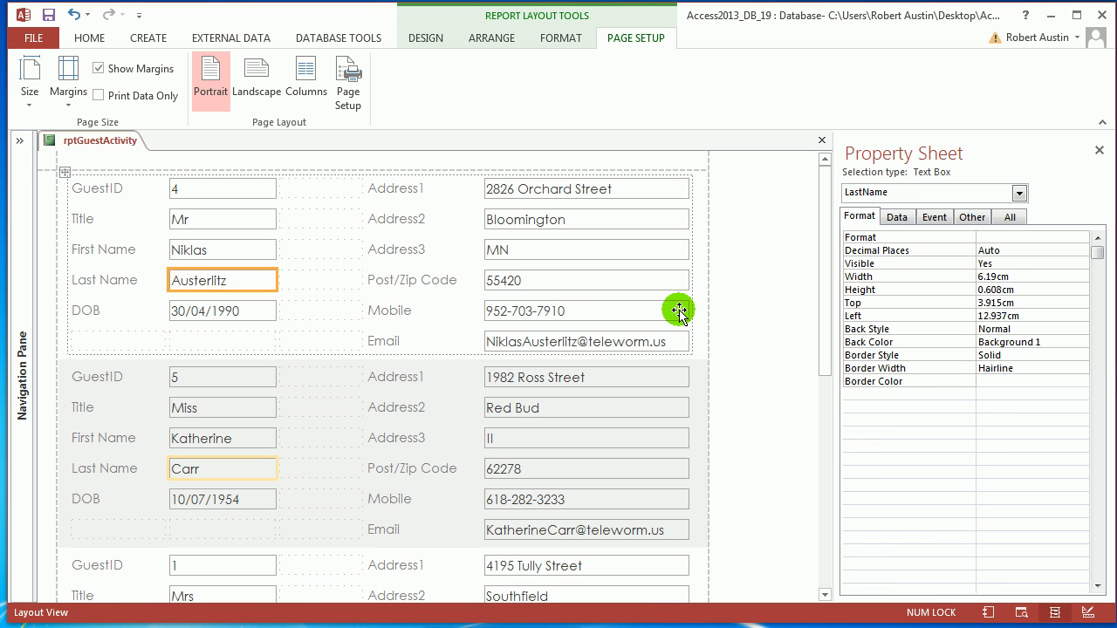
Step: Set the border style of all eleven field boxes, GuestID to DOB and Address1 to Email, to Transparent
left_click(236, 188)
left_click(236, 217, "shift")
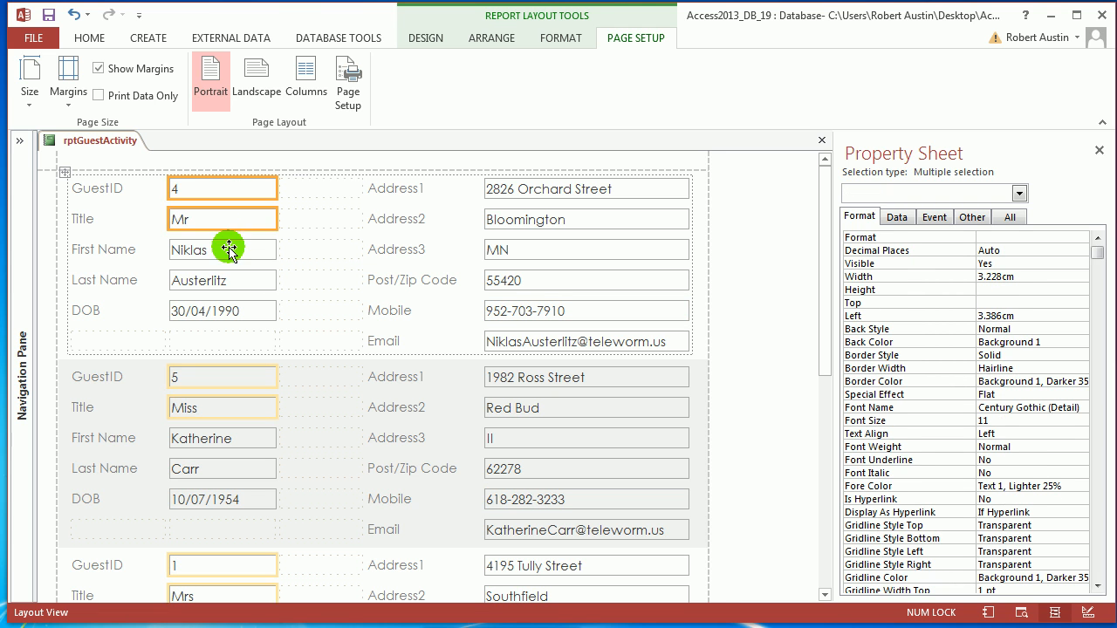
left_click(224, 249, "shift")
left_click(218, 280, "shift")
left_click(215, 311, "shift")
left_click(555, 339, "shift")
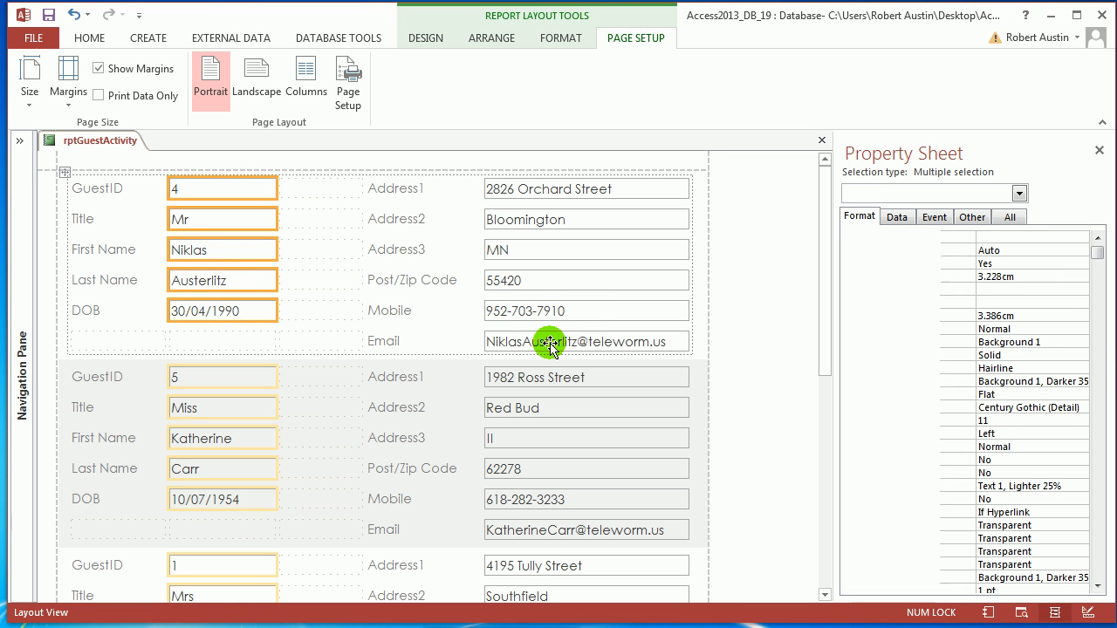
left_click(553, 309, "shift")
left_click(545, 281, "shift")
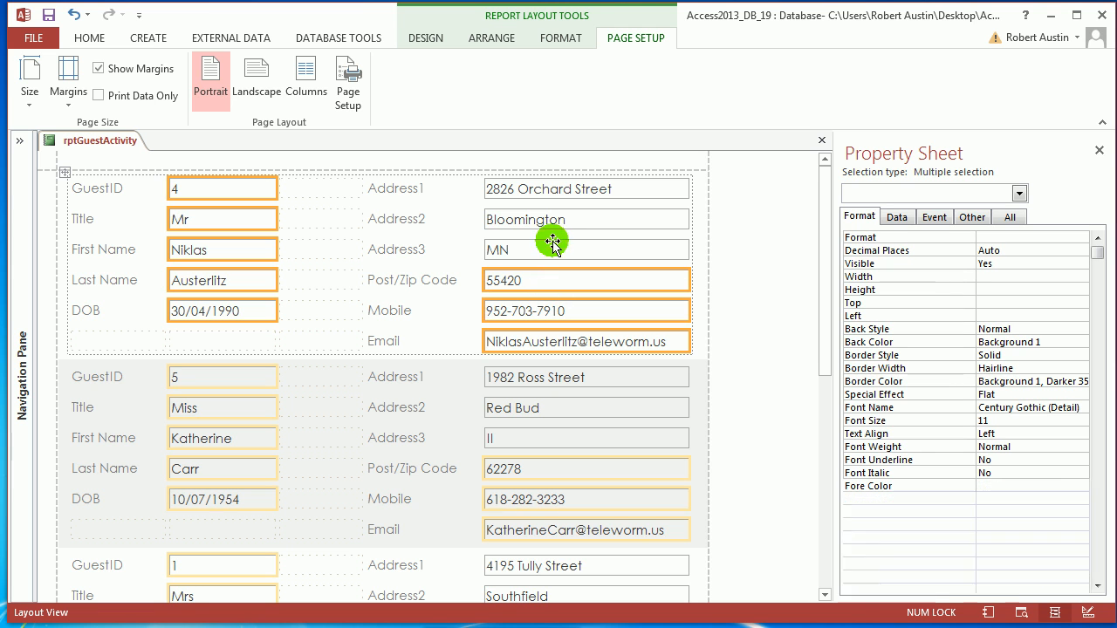
left_click(551, 247, "shift")
left_click(561, 219, "shift")
left_click(570, 188, "shift")
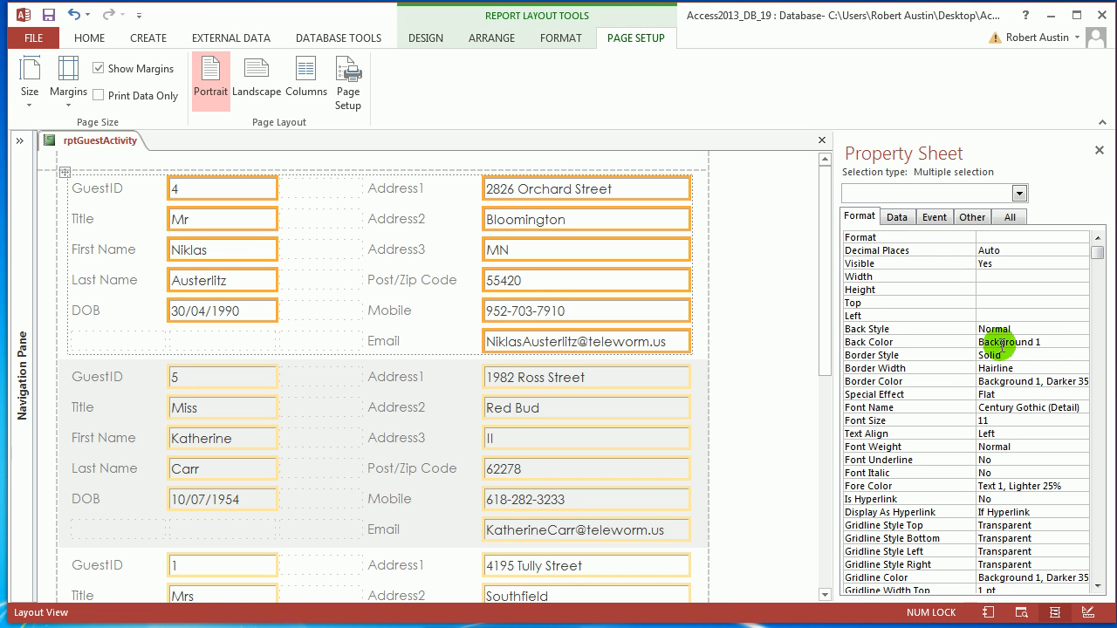
left_click(1074, 352)
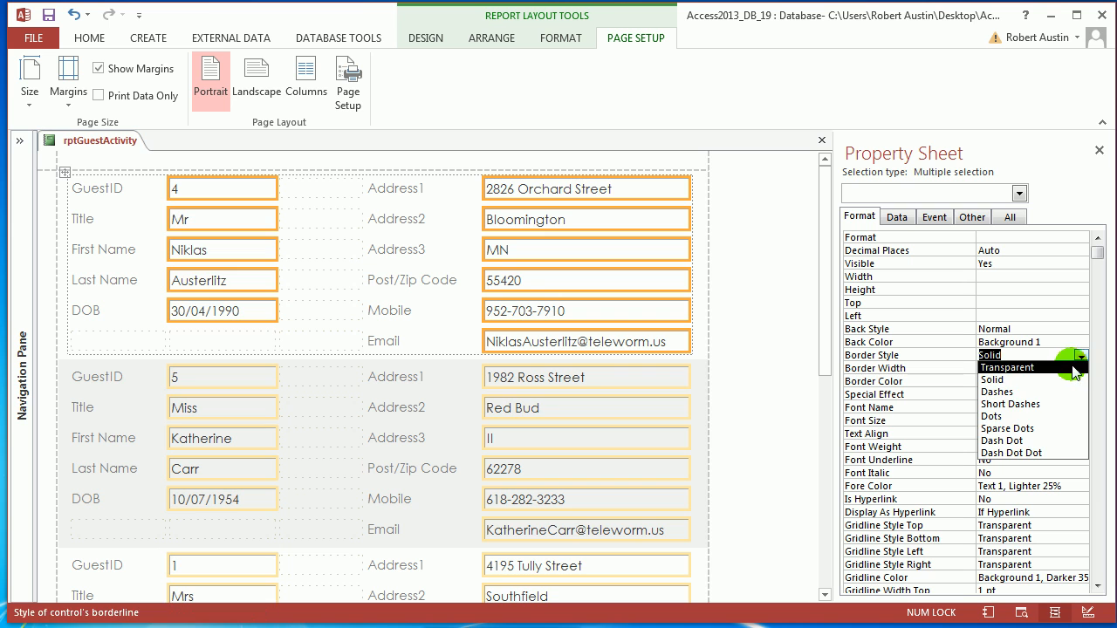
left_click(1072, 367)
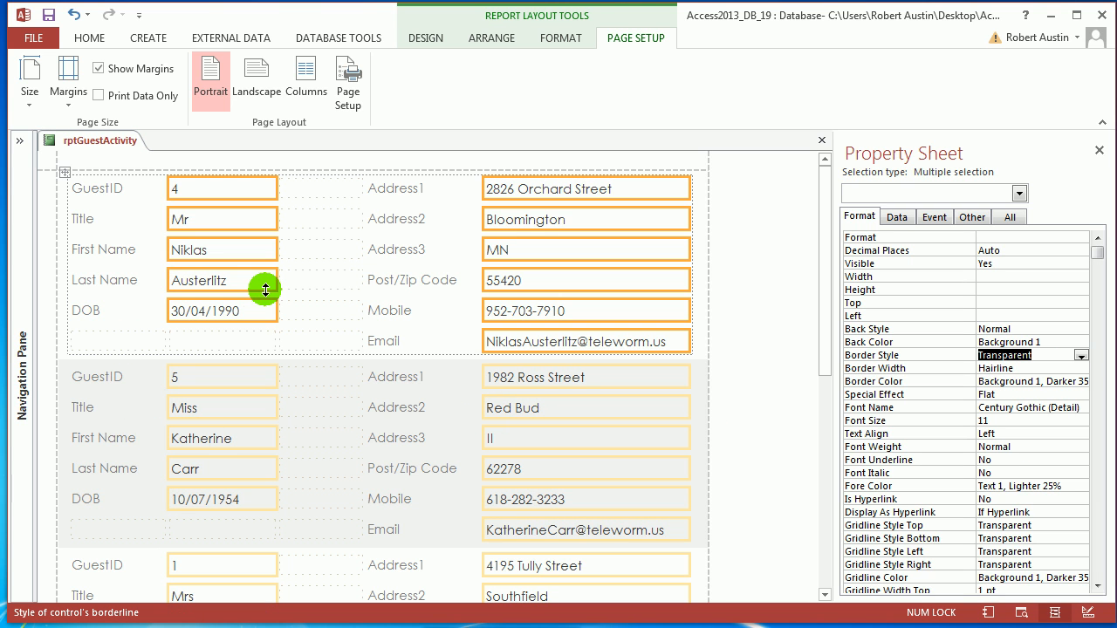
left_click(824, 262)
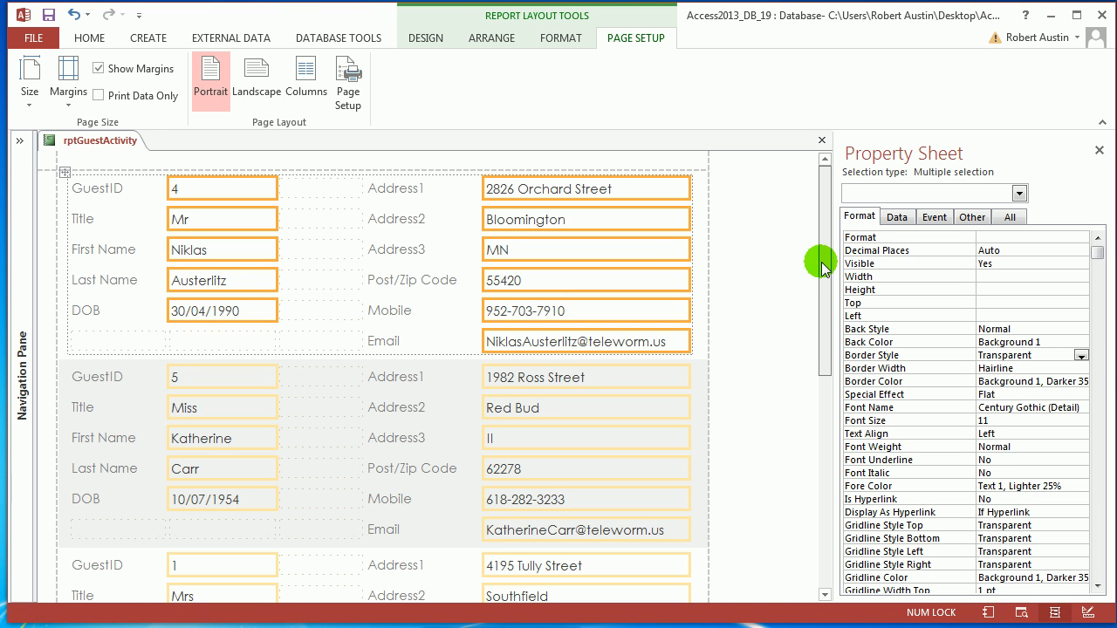
Step: Add a title to the report header in Design View and change its text to Guest Activity
right_click(94, 147)
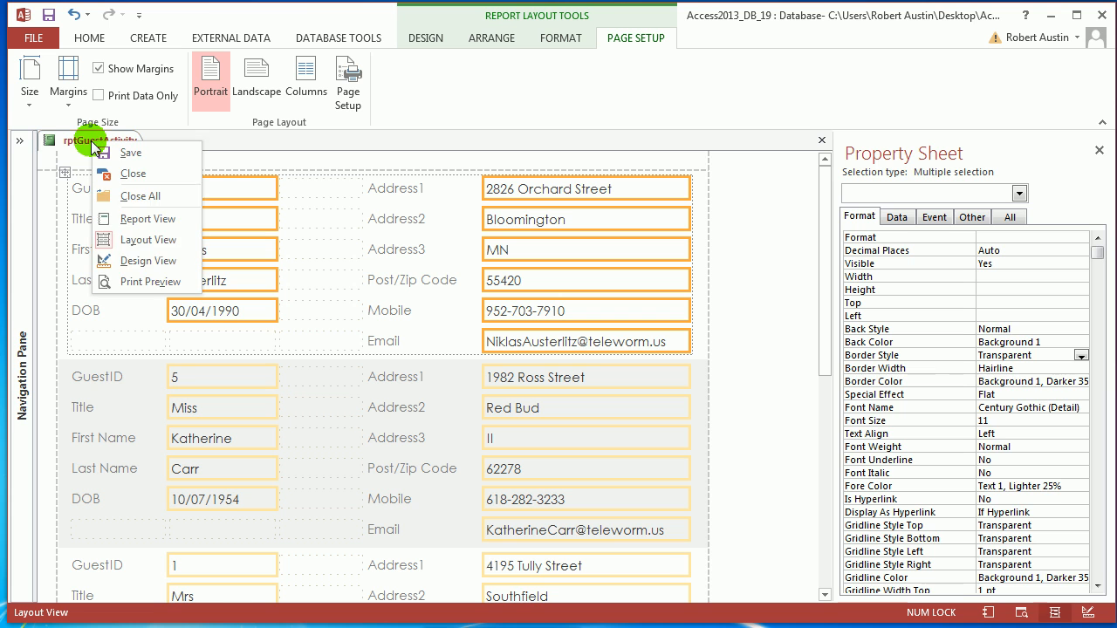
left_click(146, 269)
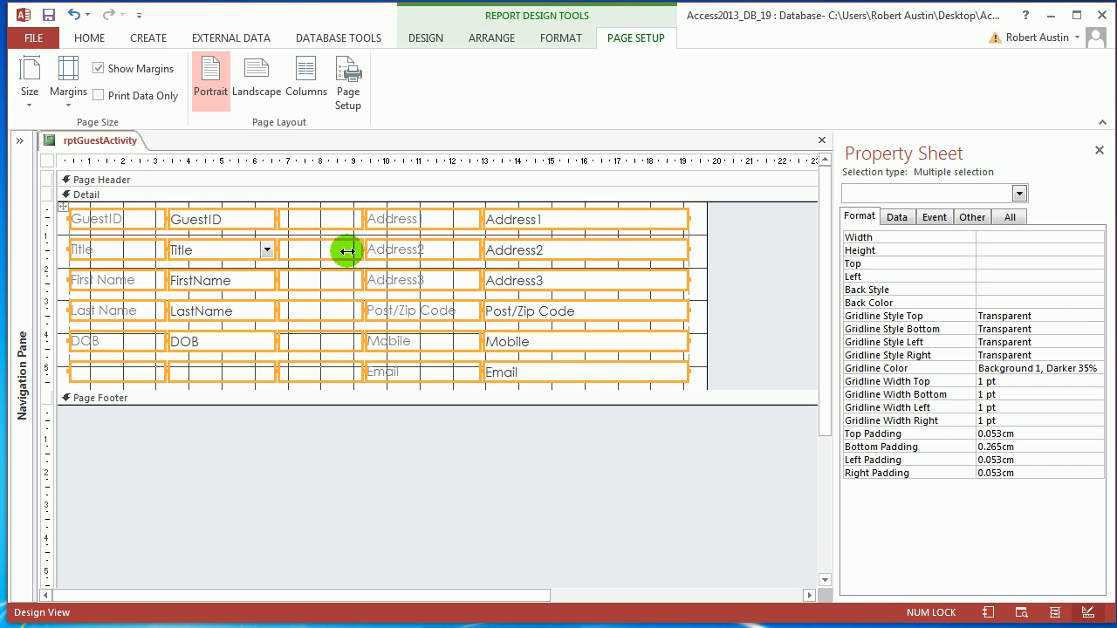
left_click(428, 39)
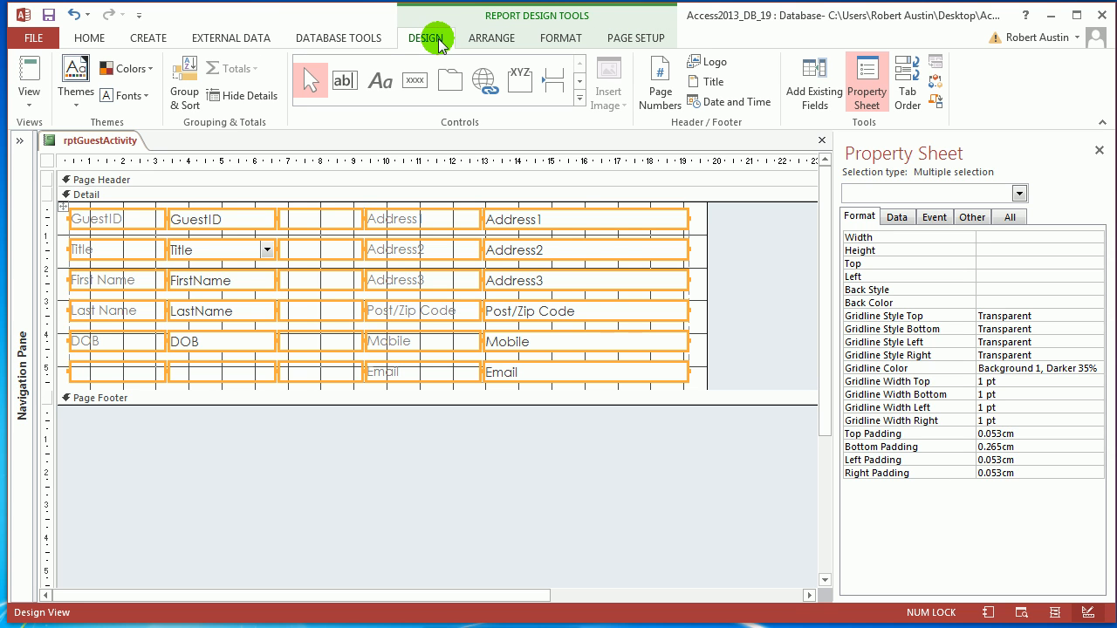
left_click(711, 83)
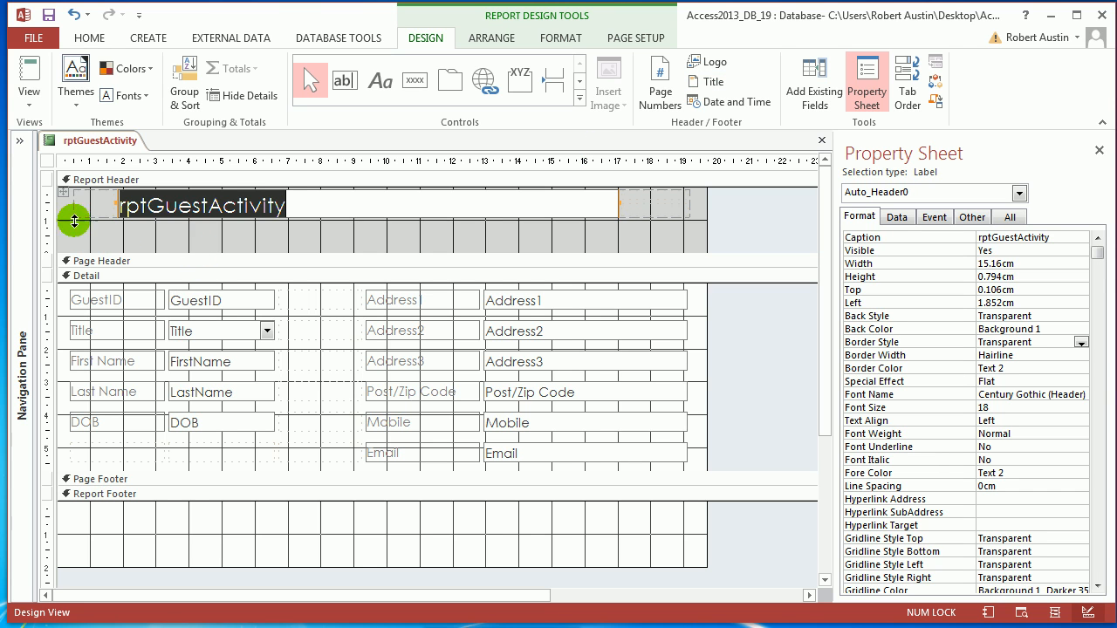
left_click(149, 209)
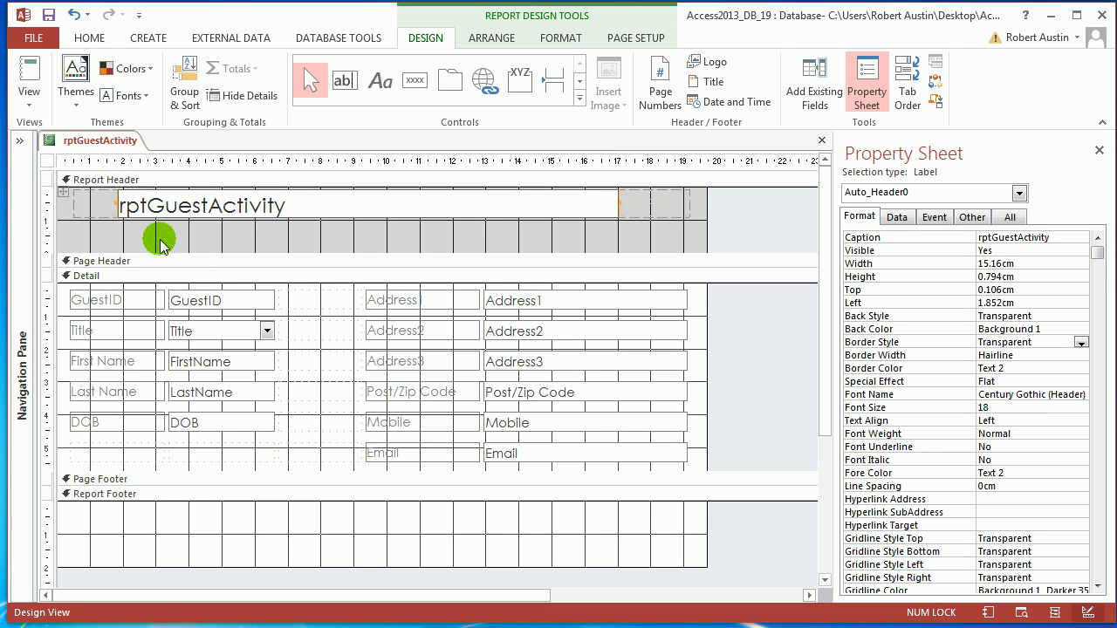
key("Delete")
key("Delete")
key("Delete")
left_click(184, 208)
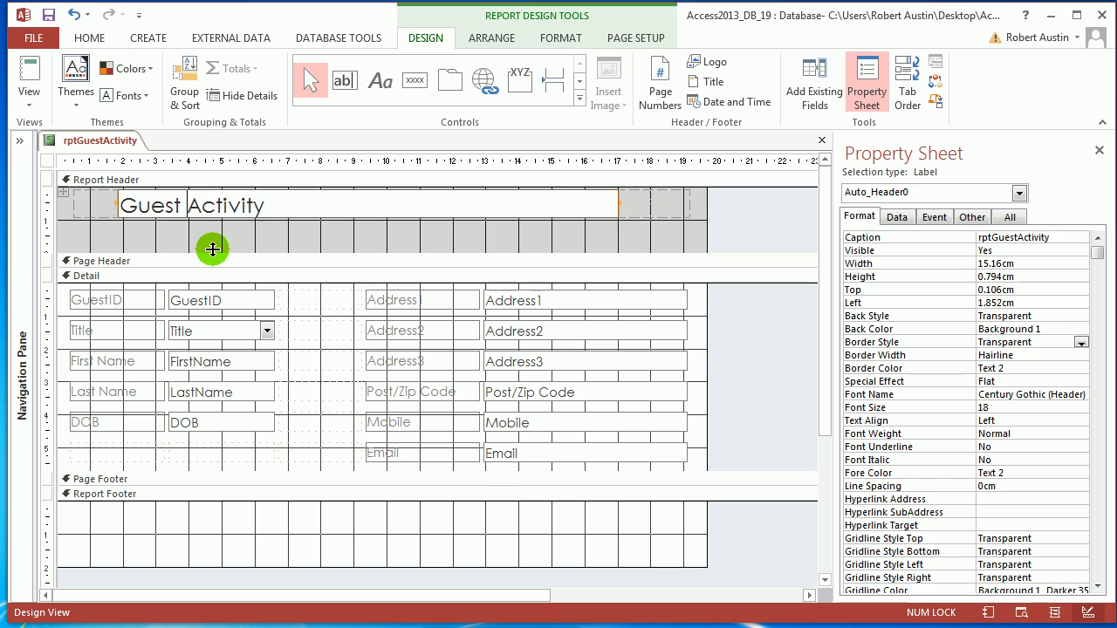
left_click(224, 242)
left_click(265, 208)
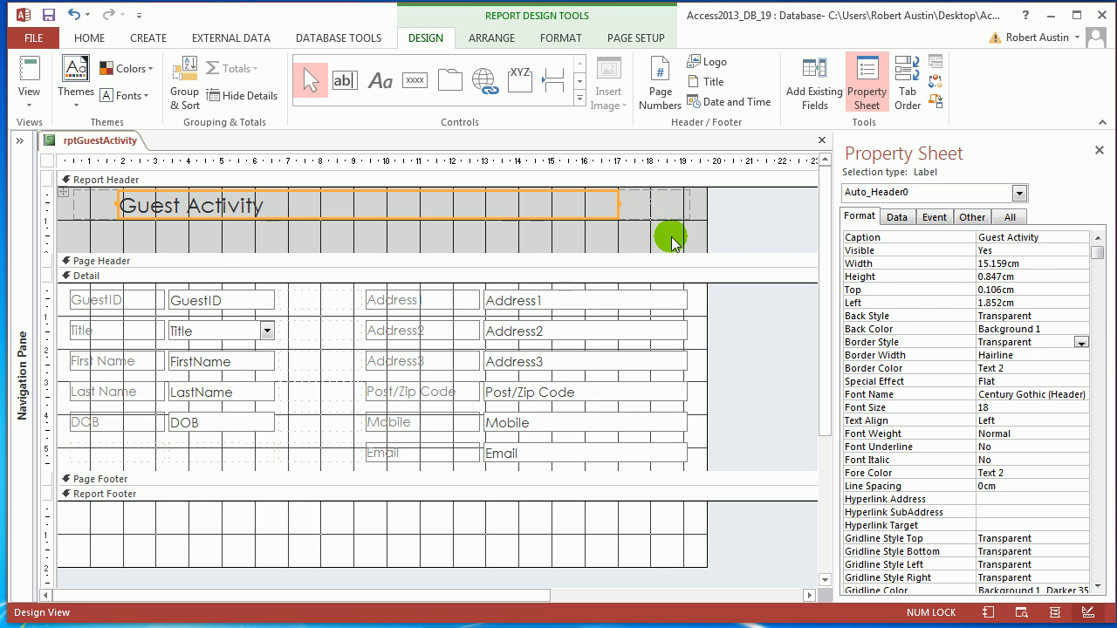
Step: Set the Guest Activity title's font size to 36 and its height to 2 cm
left_click(958, 409)
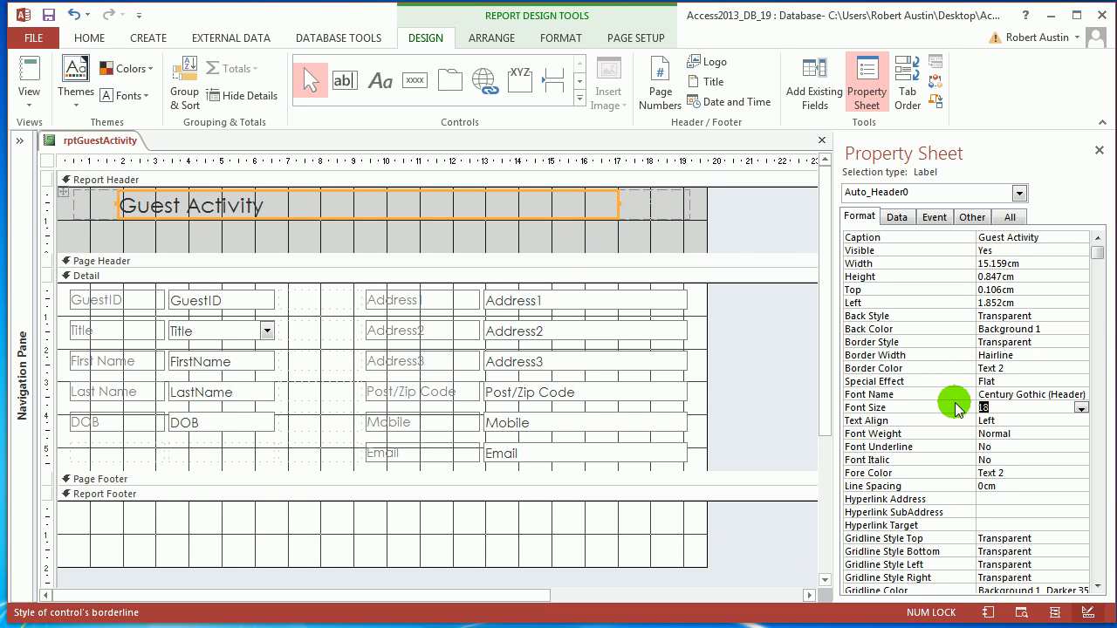
key("Return")
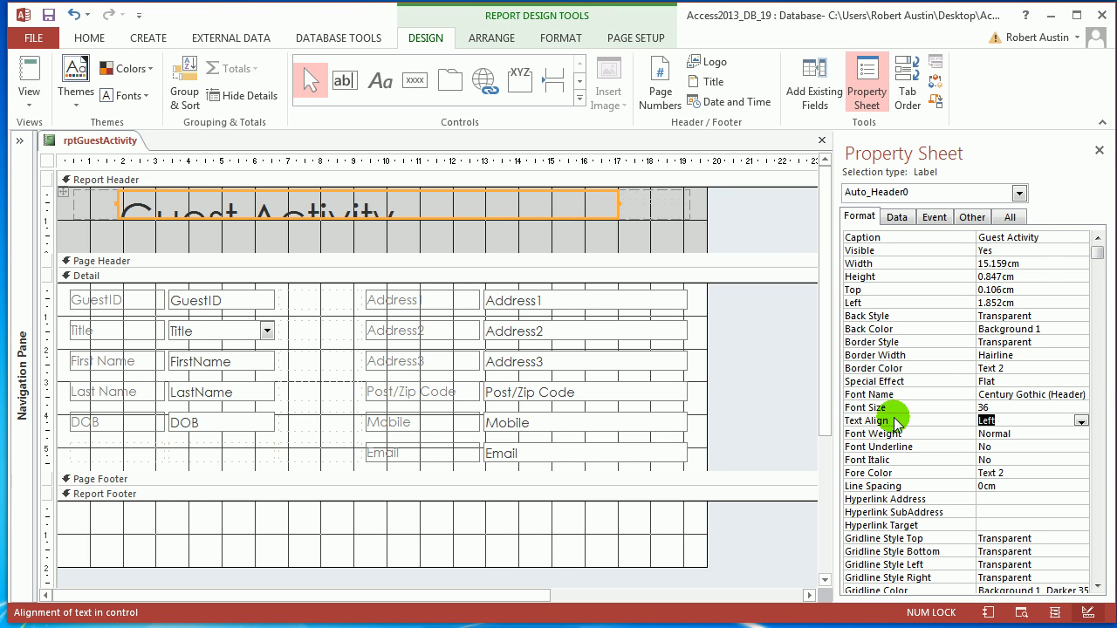
left_click(1033, 278)
type("2")
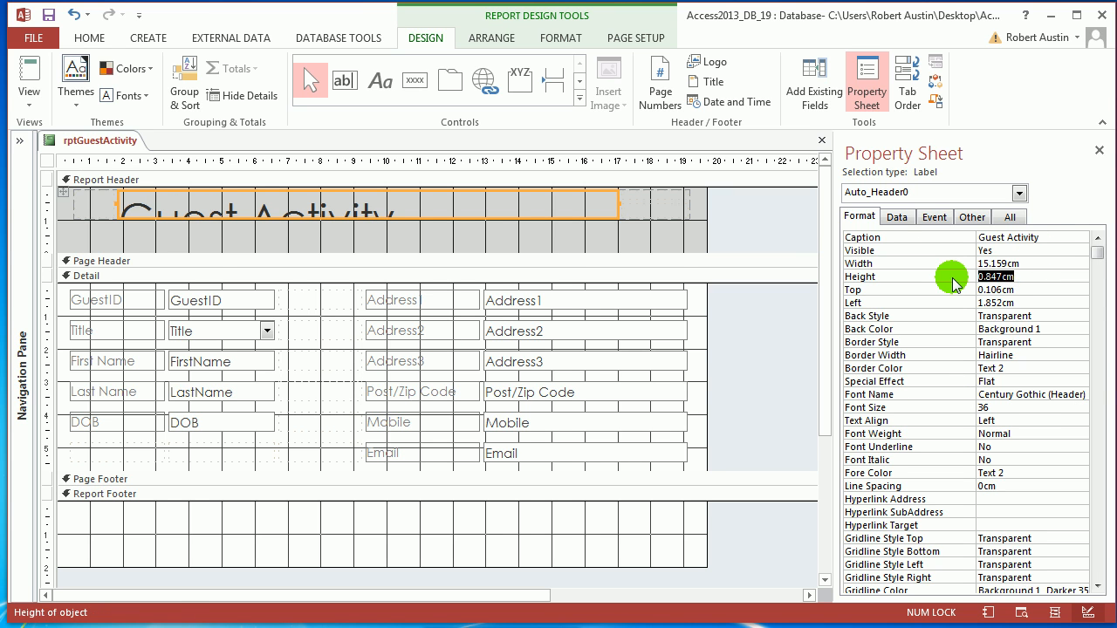
key("Return")
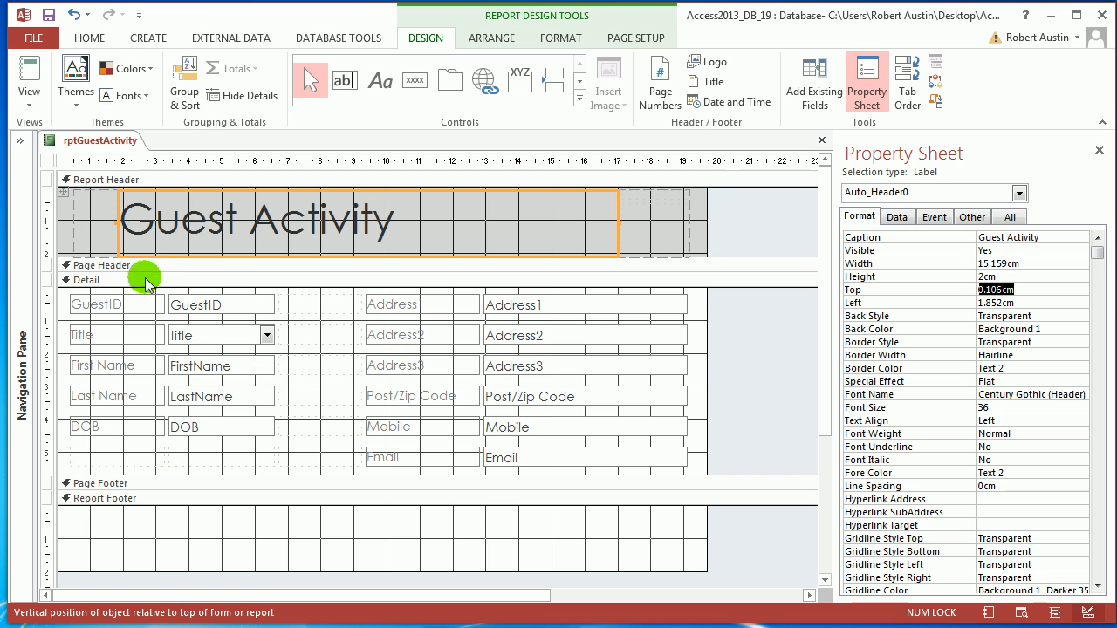
Step: Enlarge the Page Header section to about 1.9 cm high and check the report's first two pages in Print Preview
left_click_drag(146, 273, 145, 332)
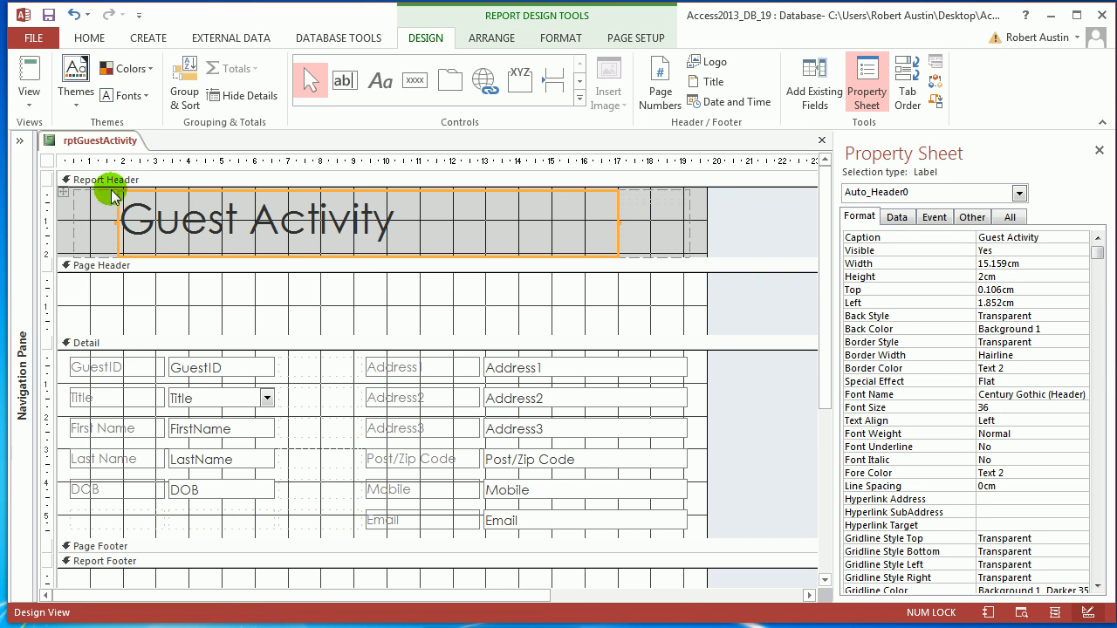
right_click(100, 148)
left_click(170, 286)
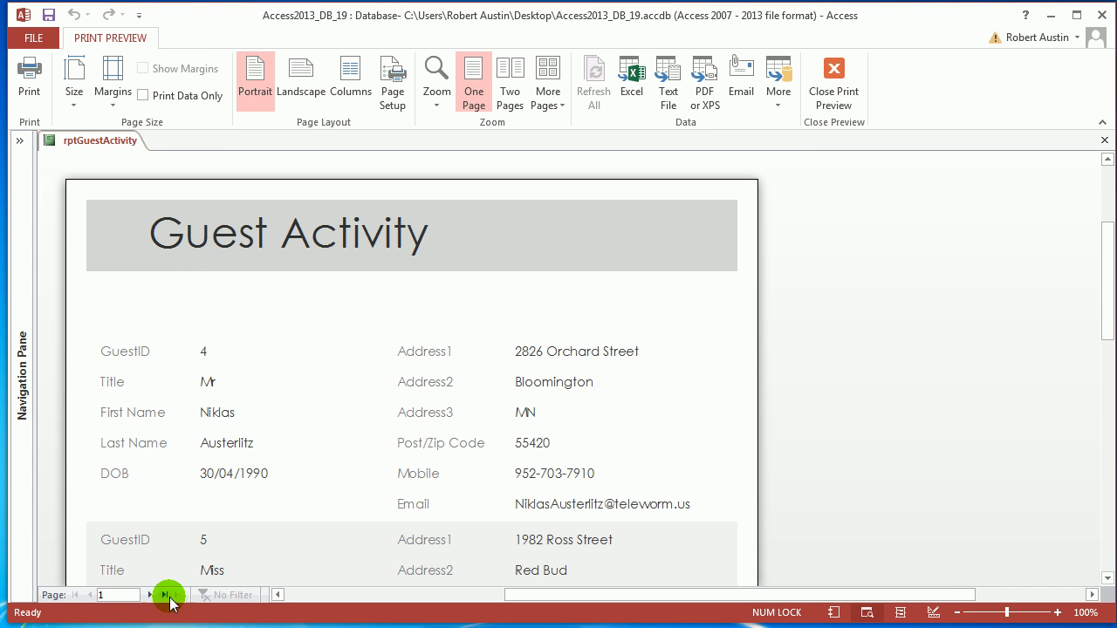
left_click(150, 595)
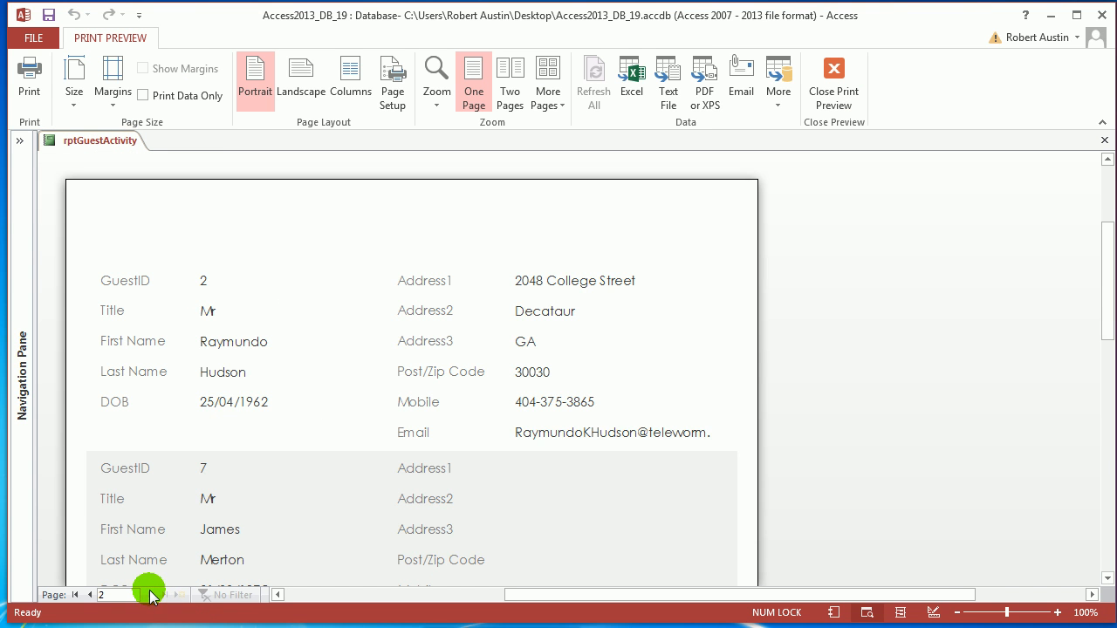
Step: In Design View, move the Guest Activity title from the Report Header to the Page Header and collapse the Report Header section
right_click(99, 137)
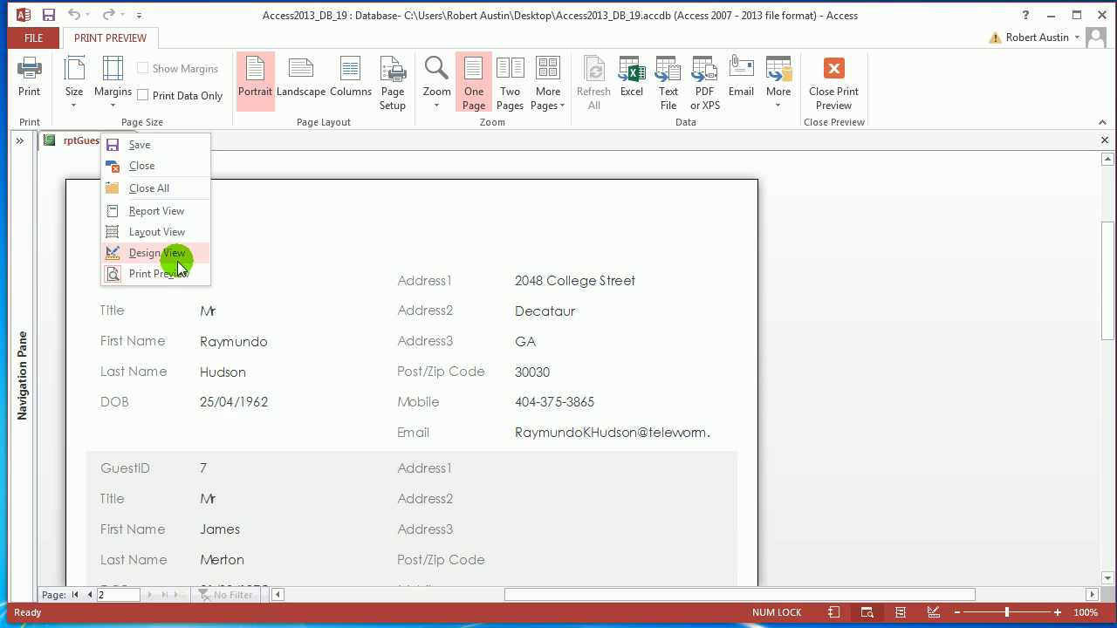
left_click(157, 253)
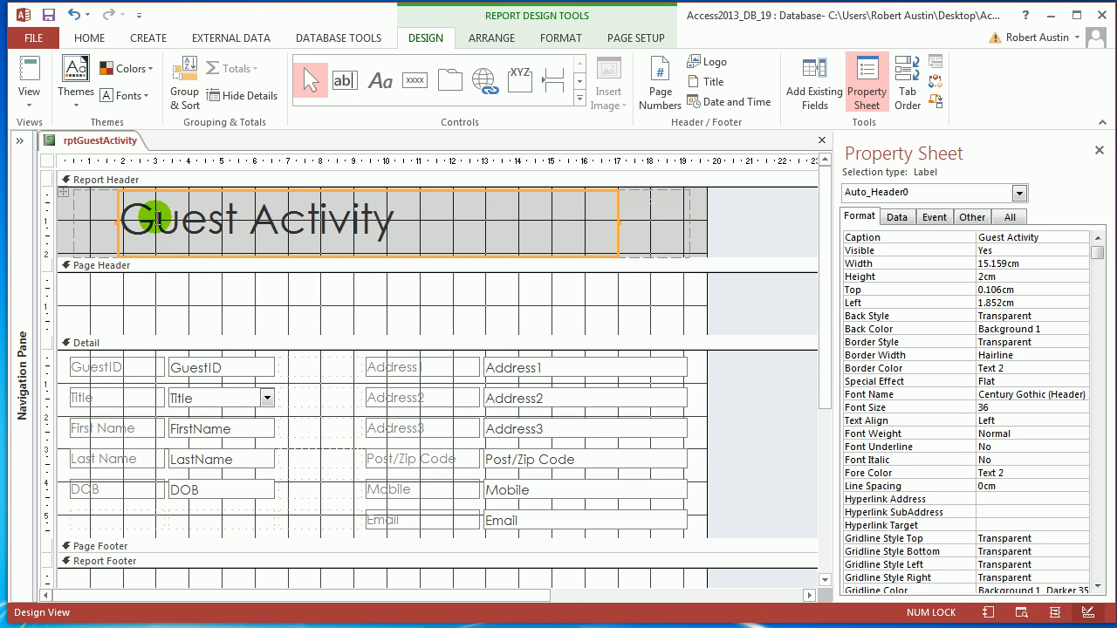
left_click(77, 204)
left_click(149, 212)
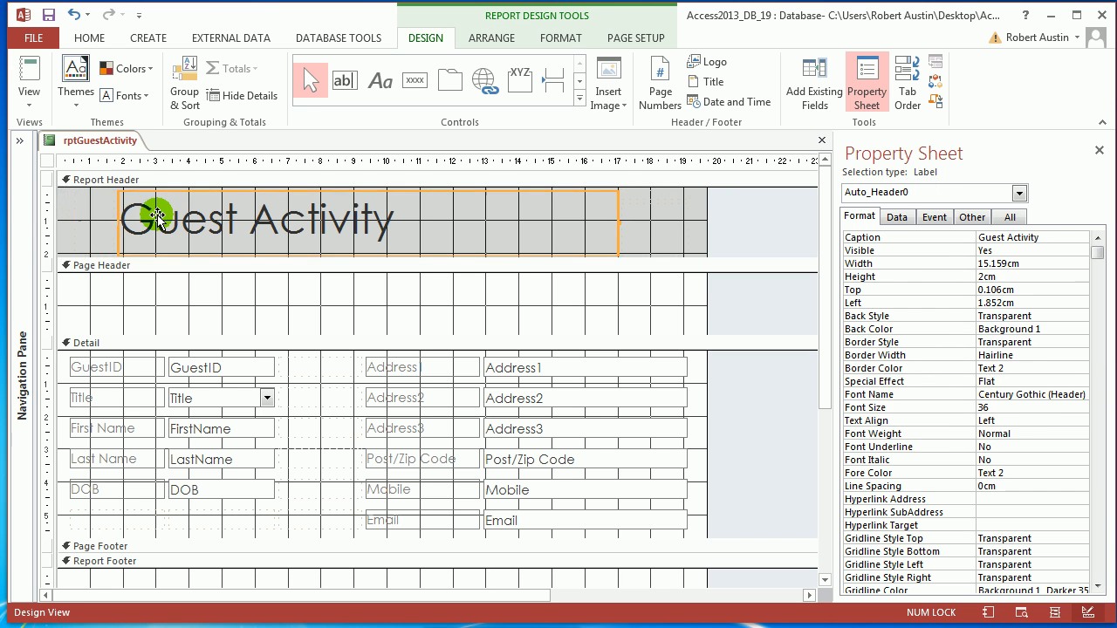
left_click(66, 193)
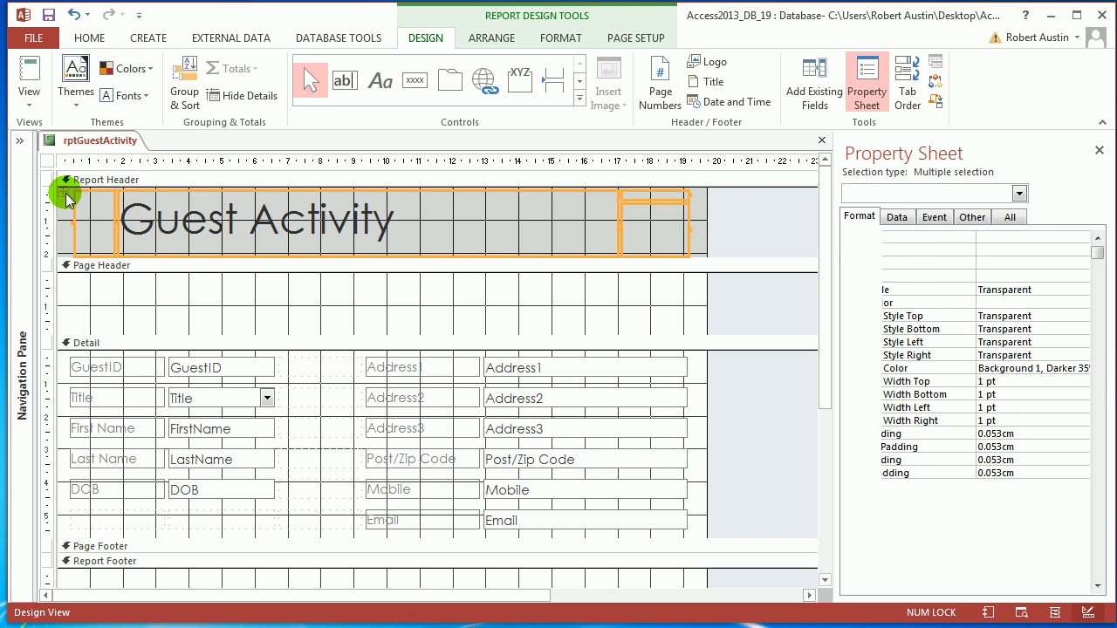
key("Delete")
left_click(207, 263)
key("ctrl+v")
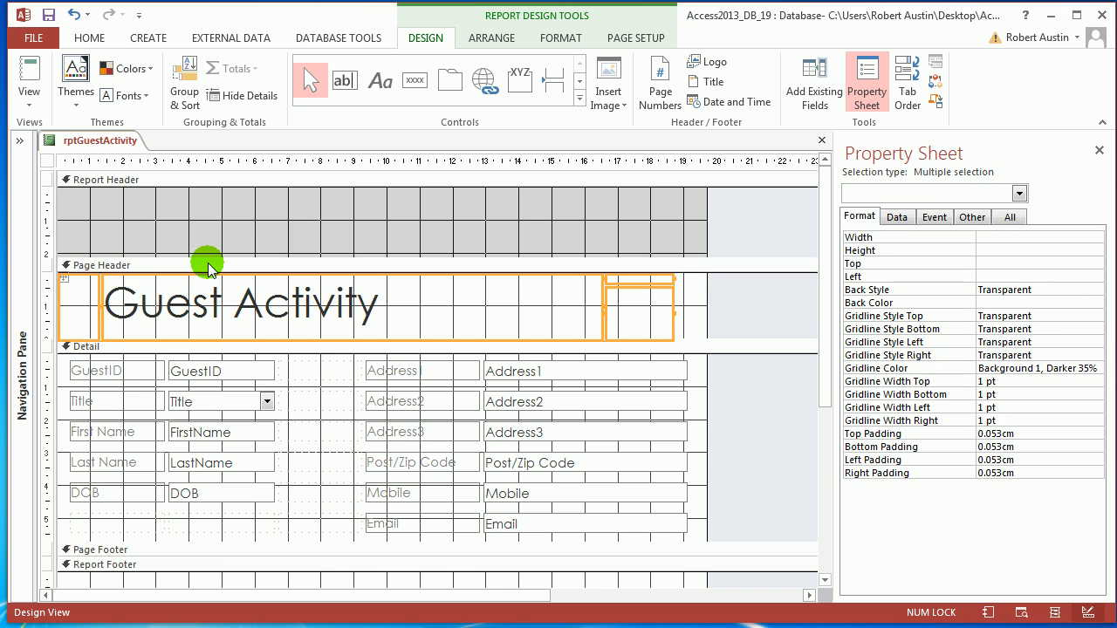
left_click_drag(267, 259, 319, 185)
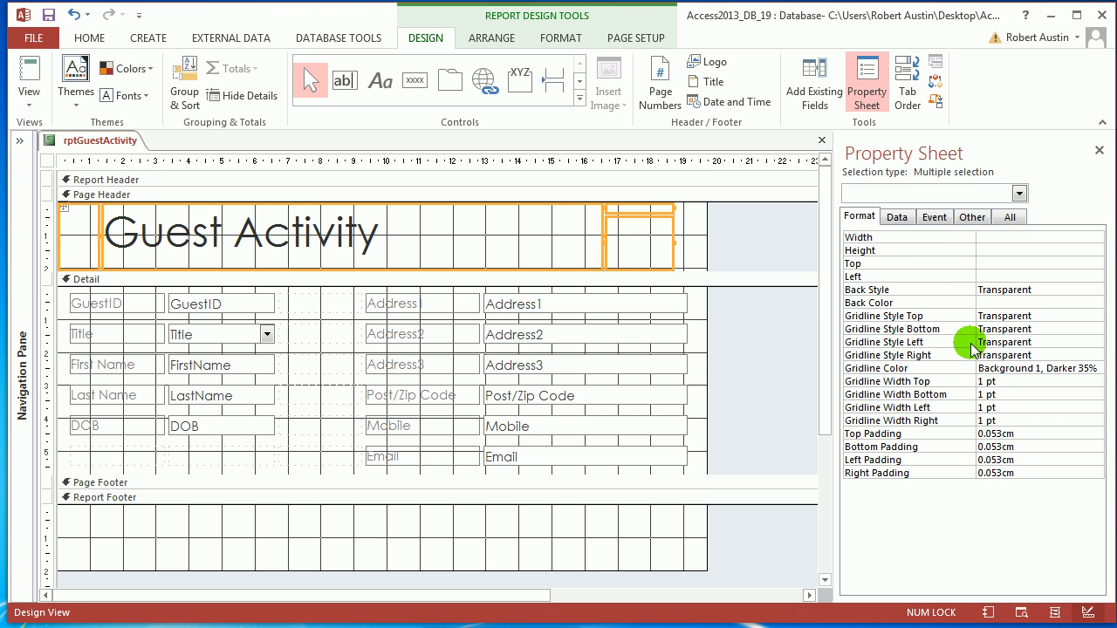
Step: Set the Page Header section's back color to Accent 1, Lighter 80%
left_click(1068, 306)
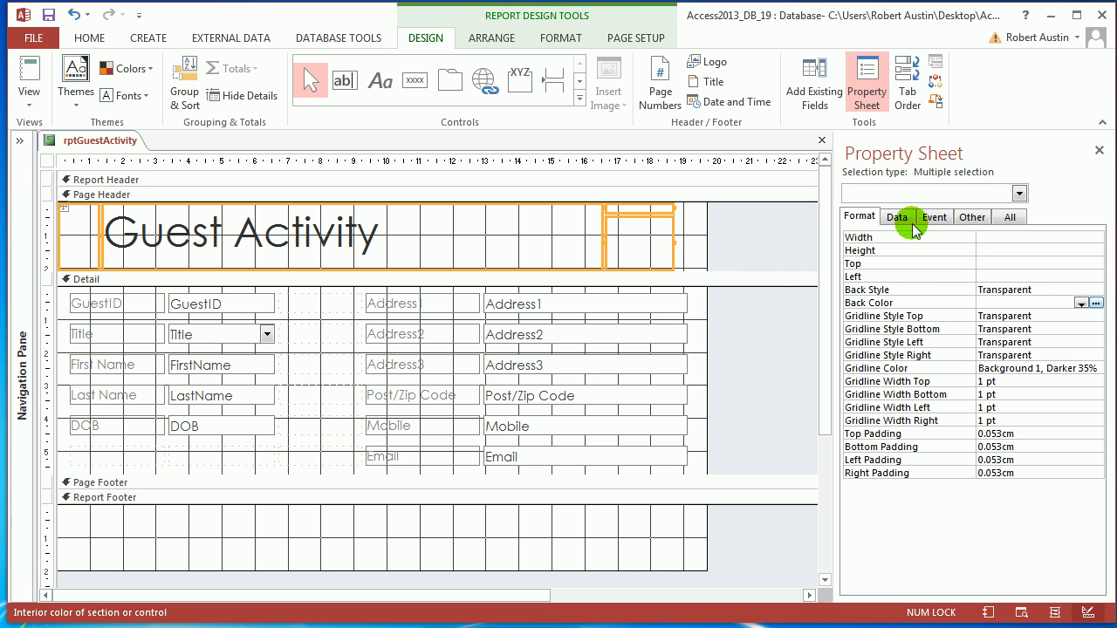
left_click(1018, 193)
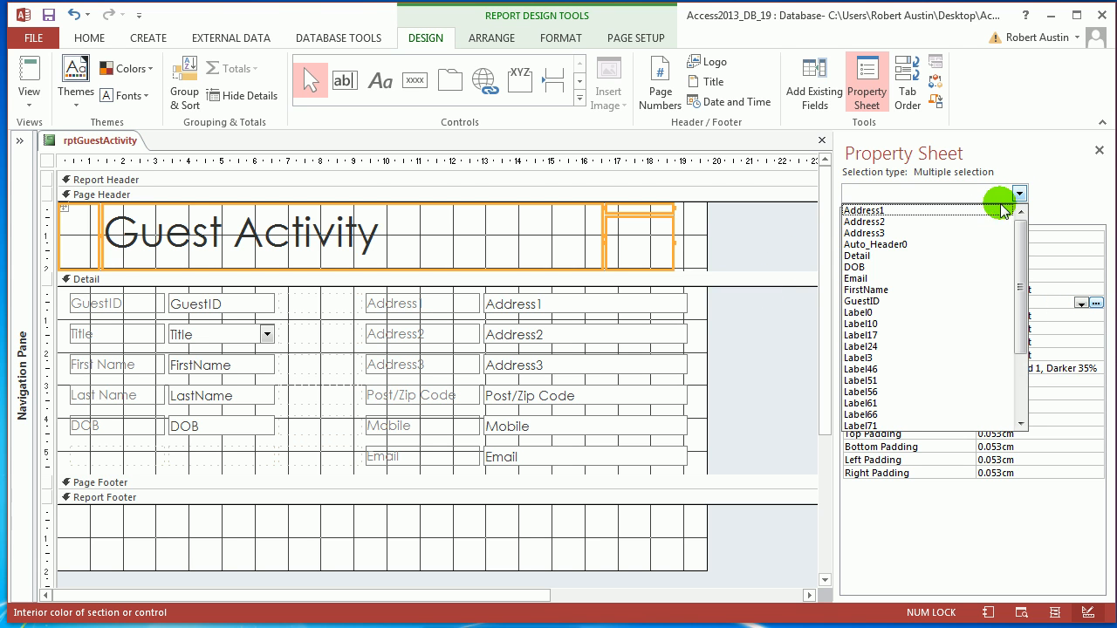
scroll(1003, 209, "down", 5)
left_click(922, 367)
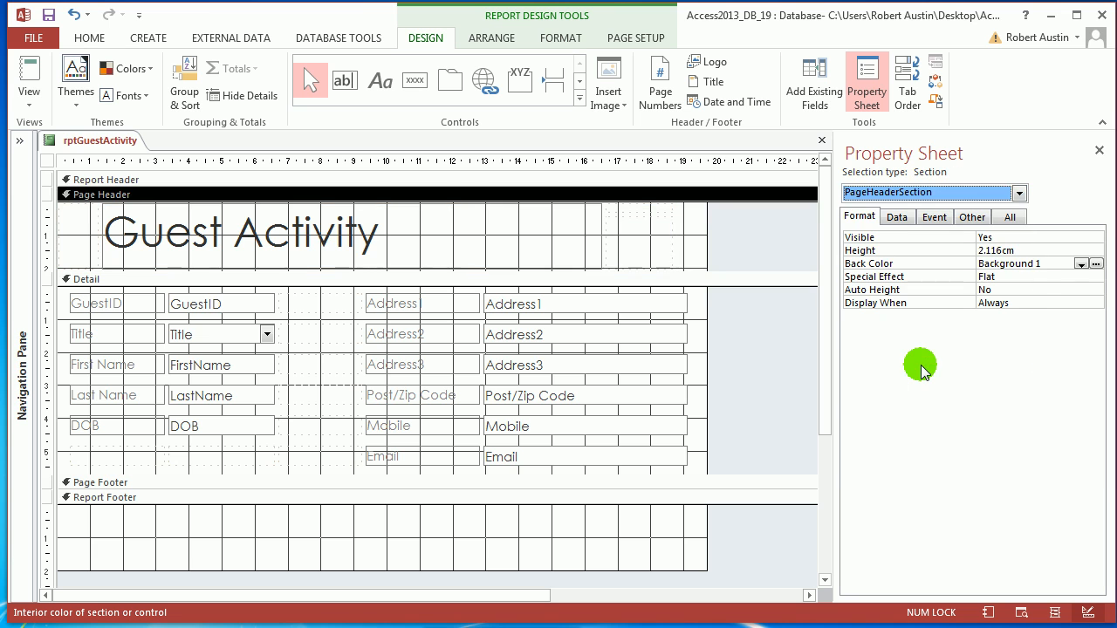
left_click(1093, 265)
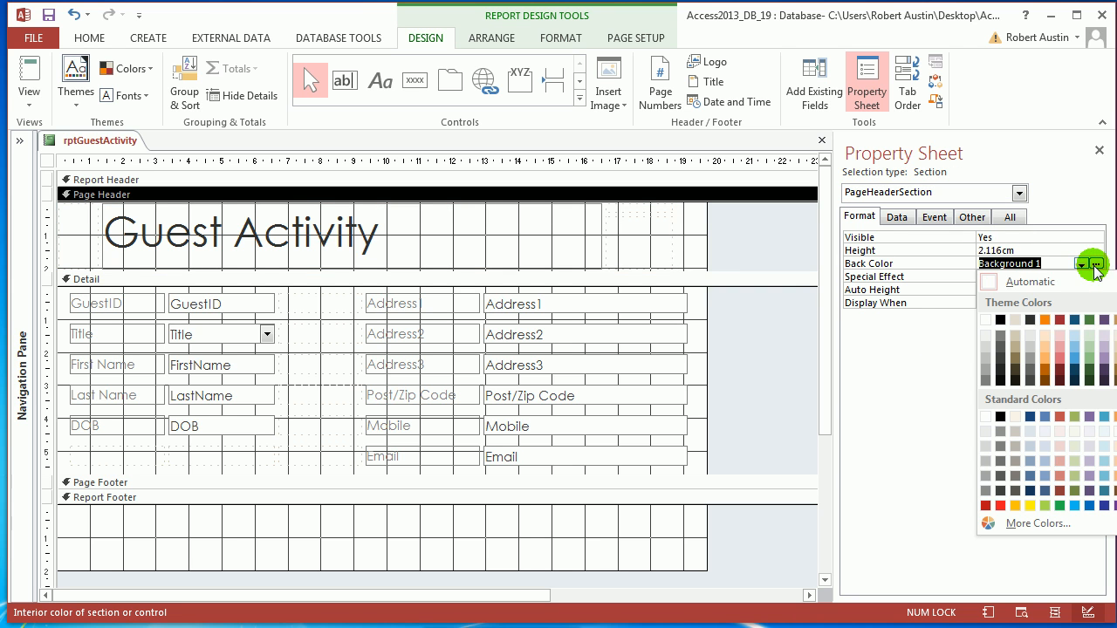
left_click(1104, 347)
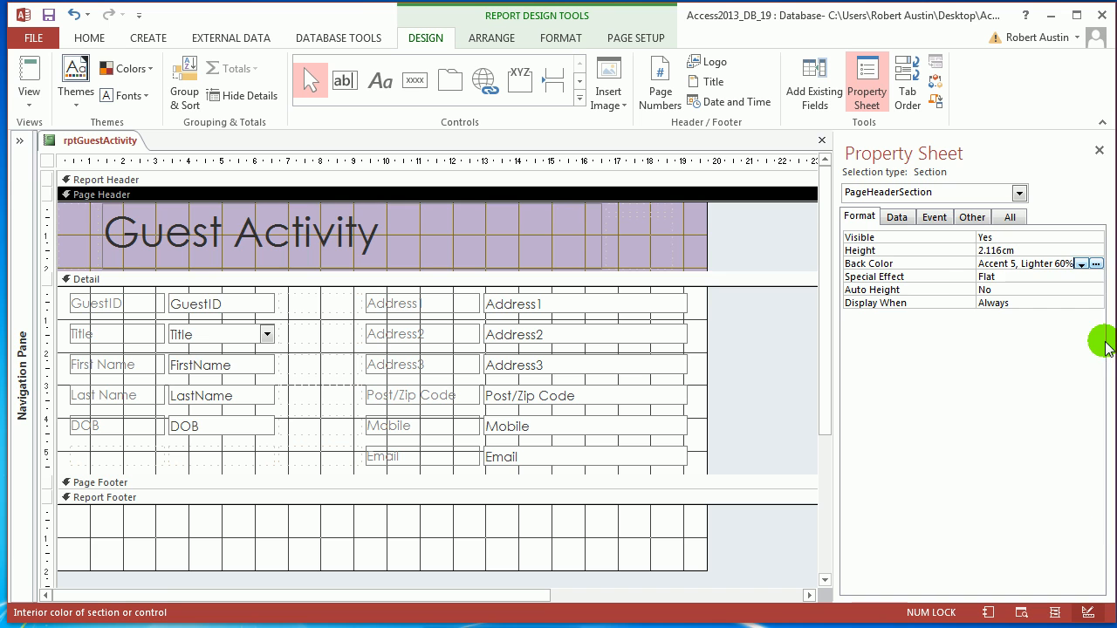
left_click(1095, 265)
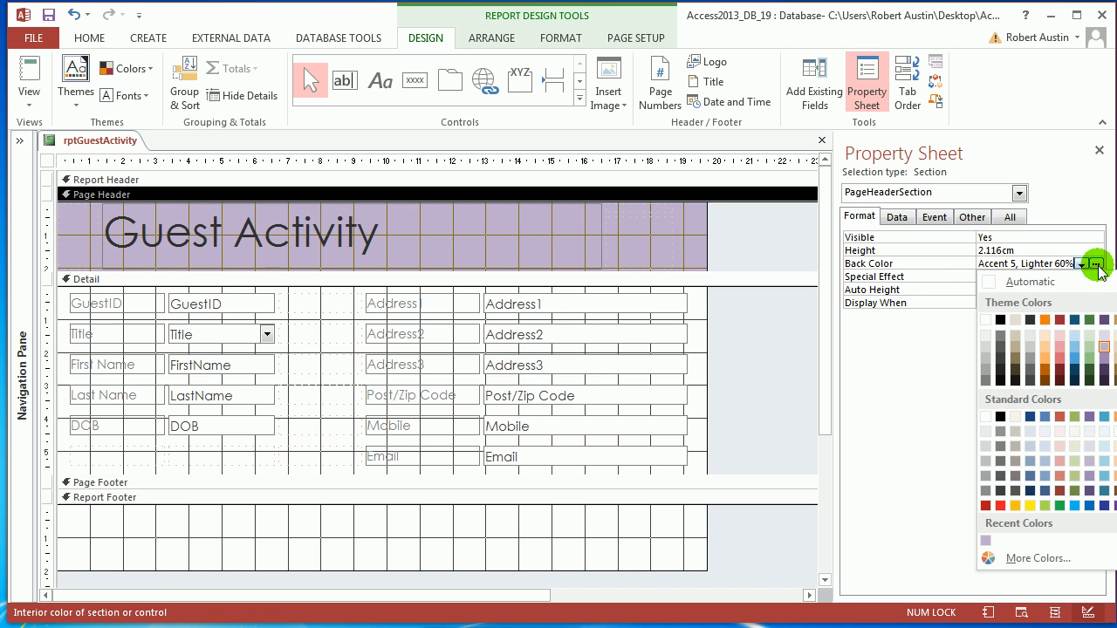
left_click(1045, 340)
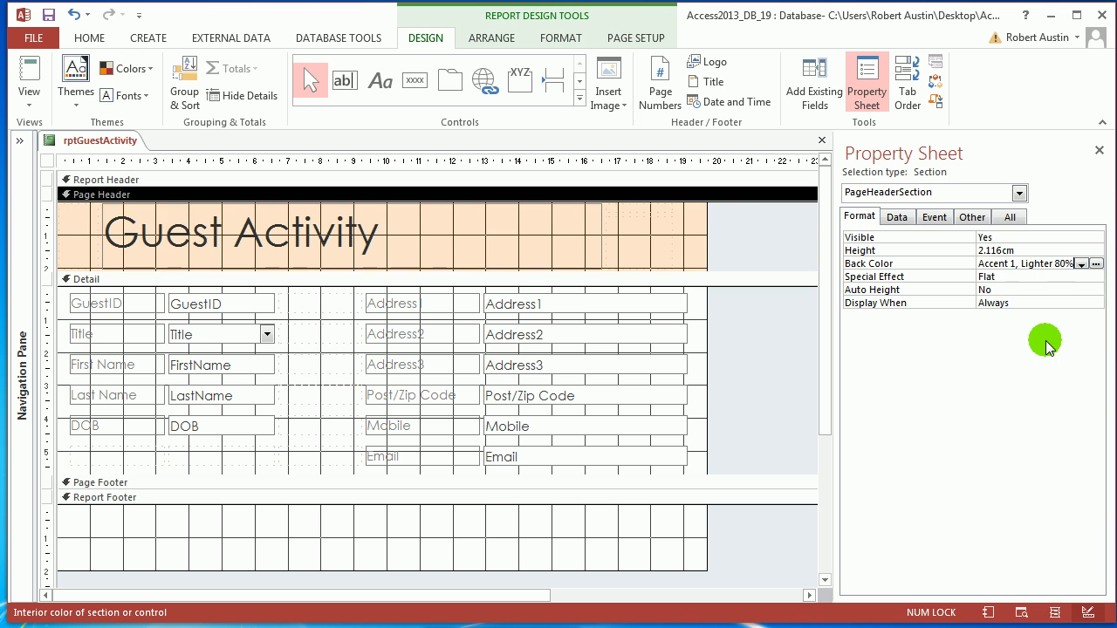
Step: Check the colored title band on the report's first two pages in Print Preview
right_click(109, 146)
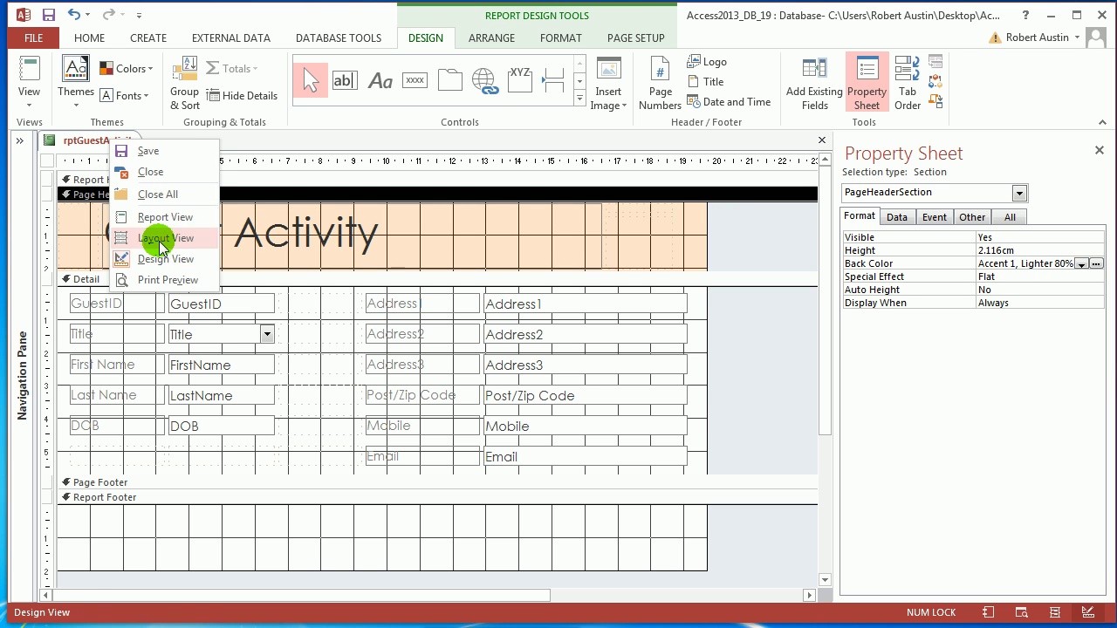
left_click(162, 279)
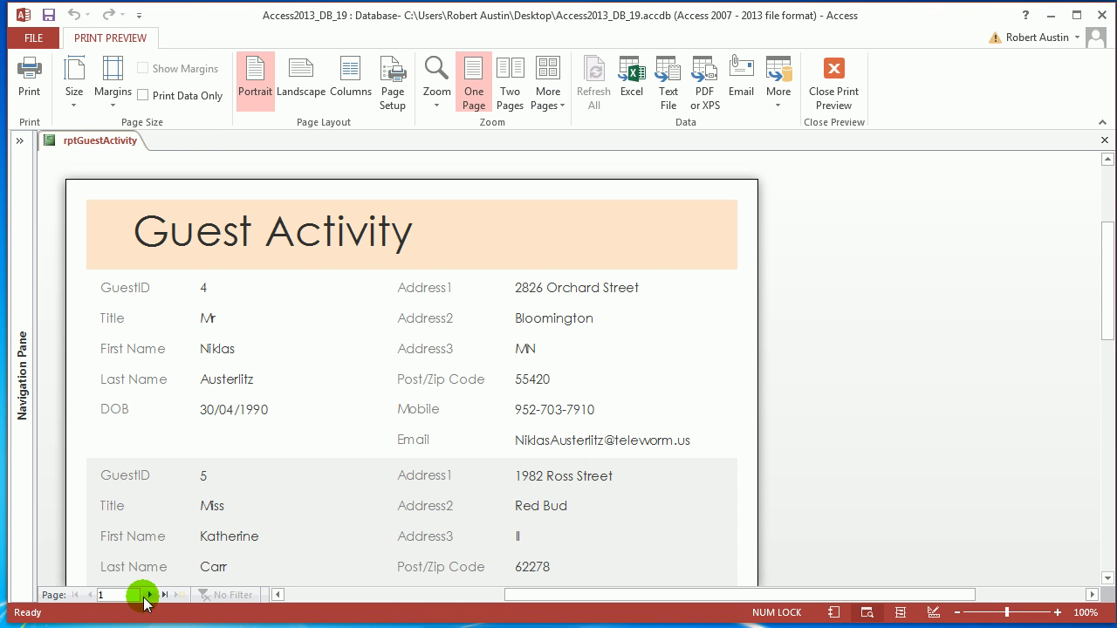
left_click(149, 595)
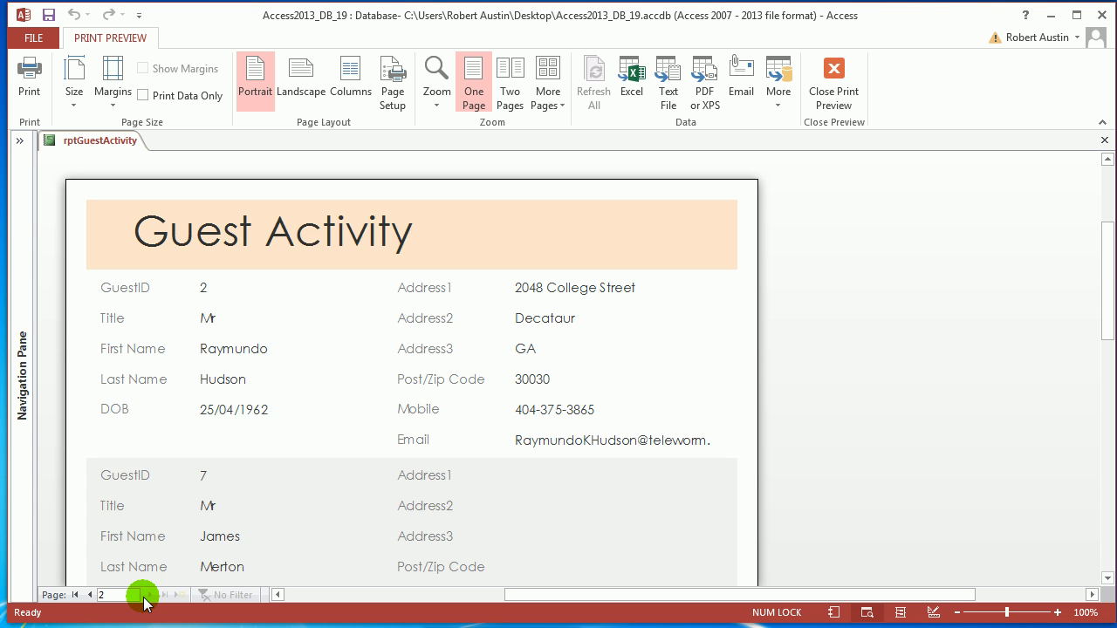
left_click(90, 595)
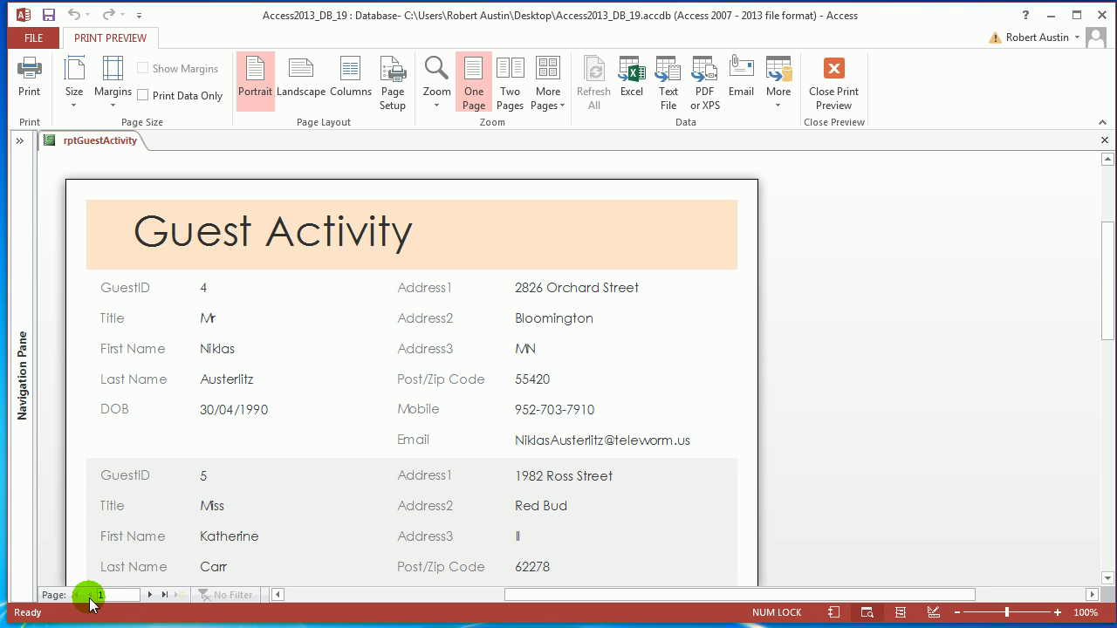
Step: Return to Design View and add centered page numbers in the Page N format at the bottom of each page
right_click(96, 141)
left_click(156, 261)
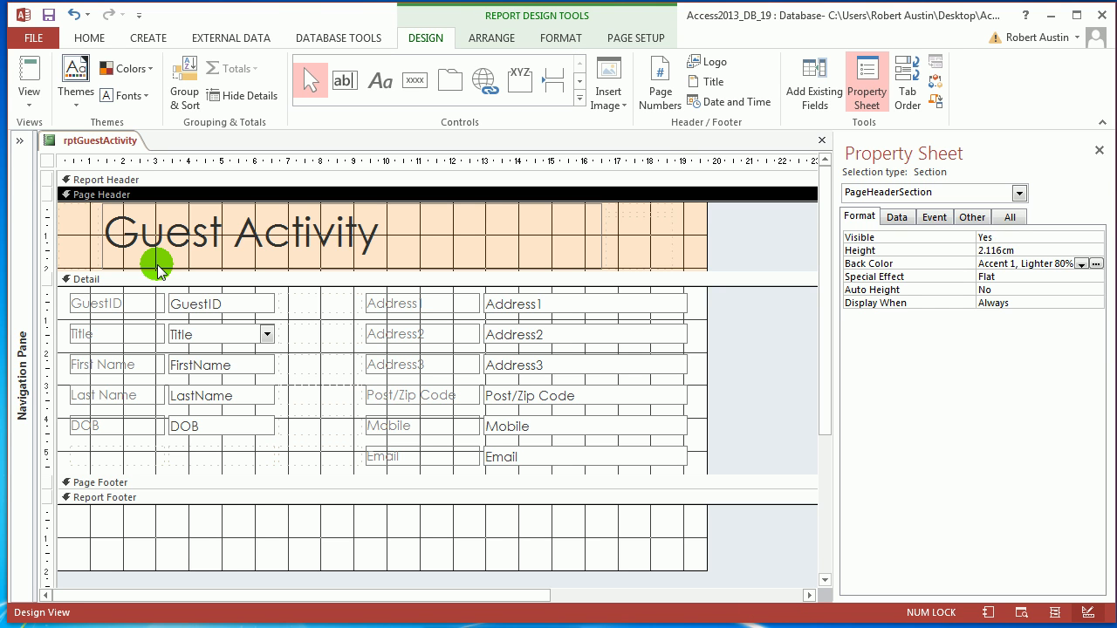
left_click(663, 92)
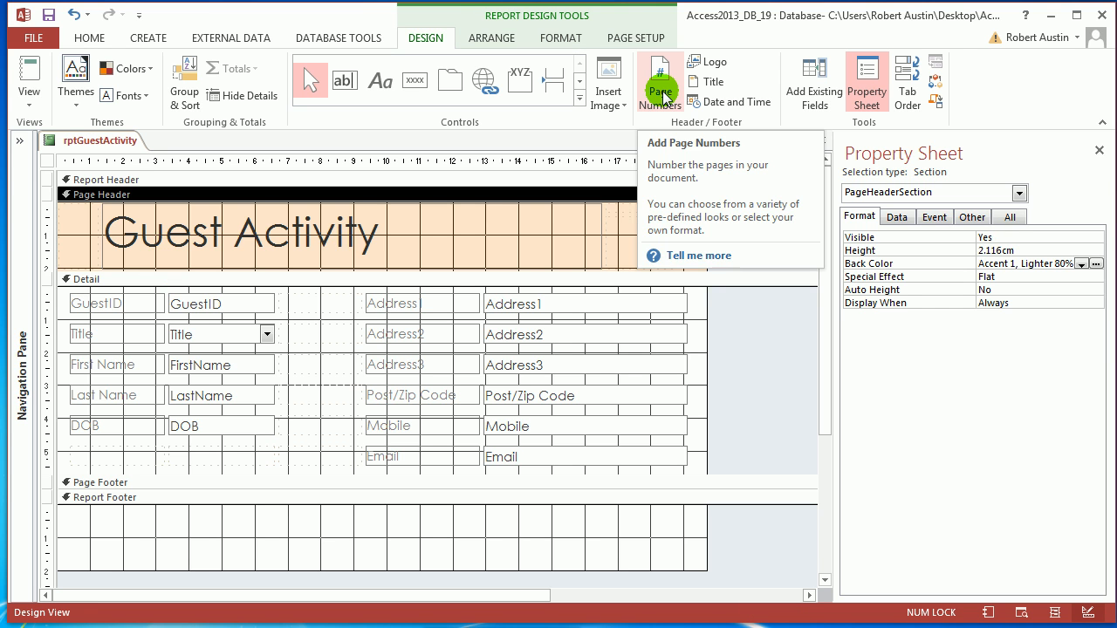
left_click(662, 94)
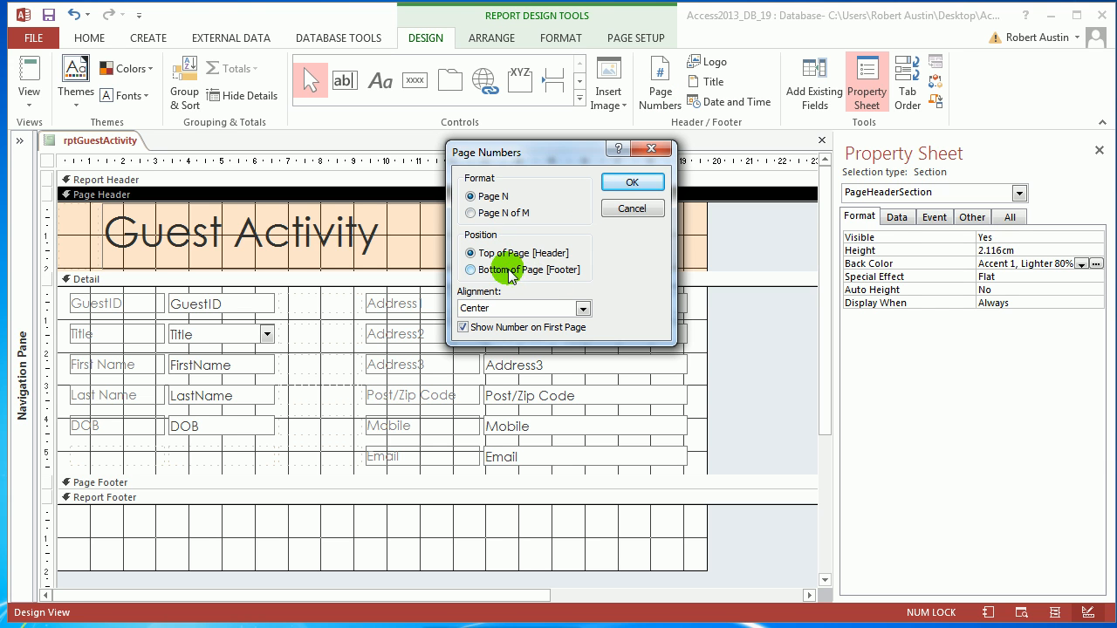
left_click(629, 183)
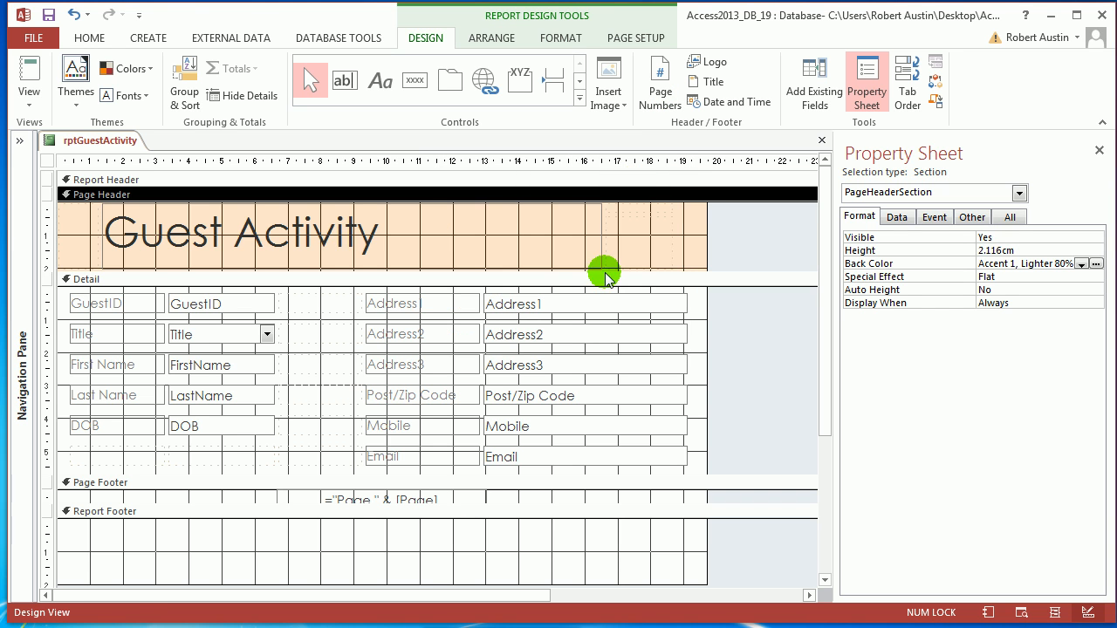
Step: Collapse the empty Report Footer section and make the Page Footer tall enough for the page number
scroll(404, 576, "down", 2)
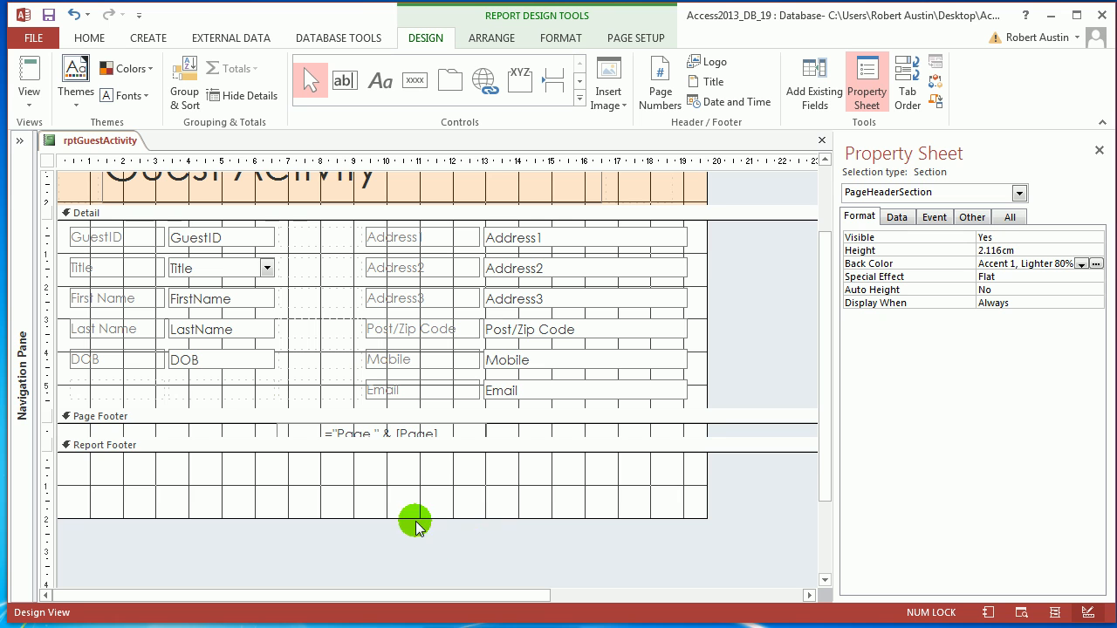
left_click(423, 494)
left_click_drag(424, 494, 411, 452)
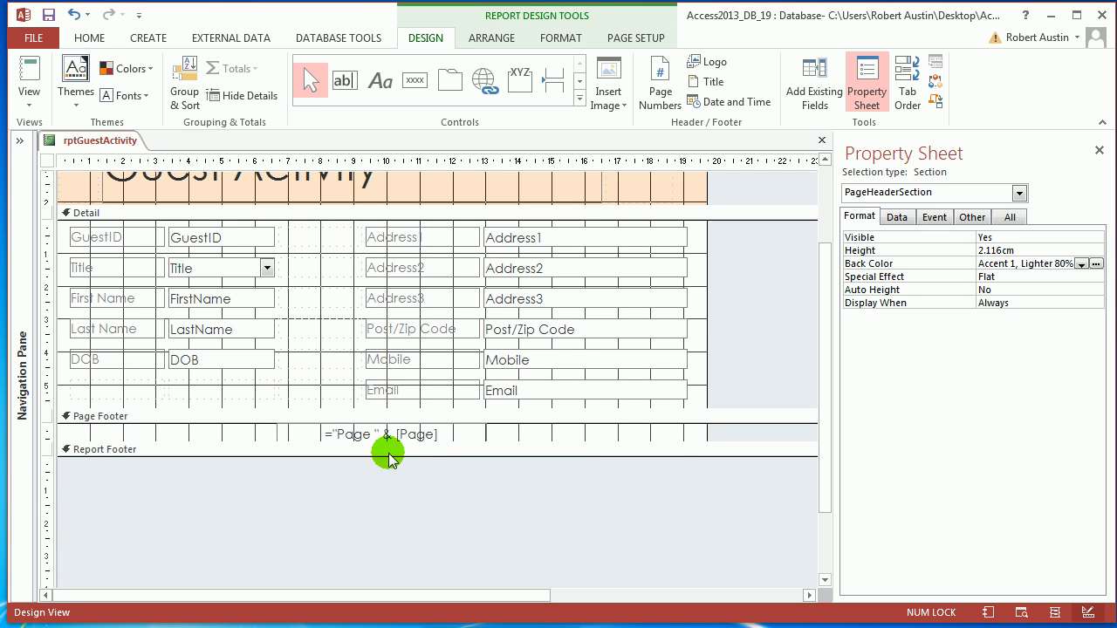
scroll(260, 405, "up", 1)
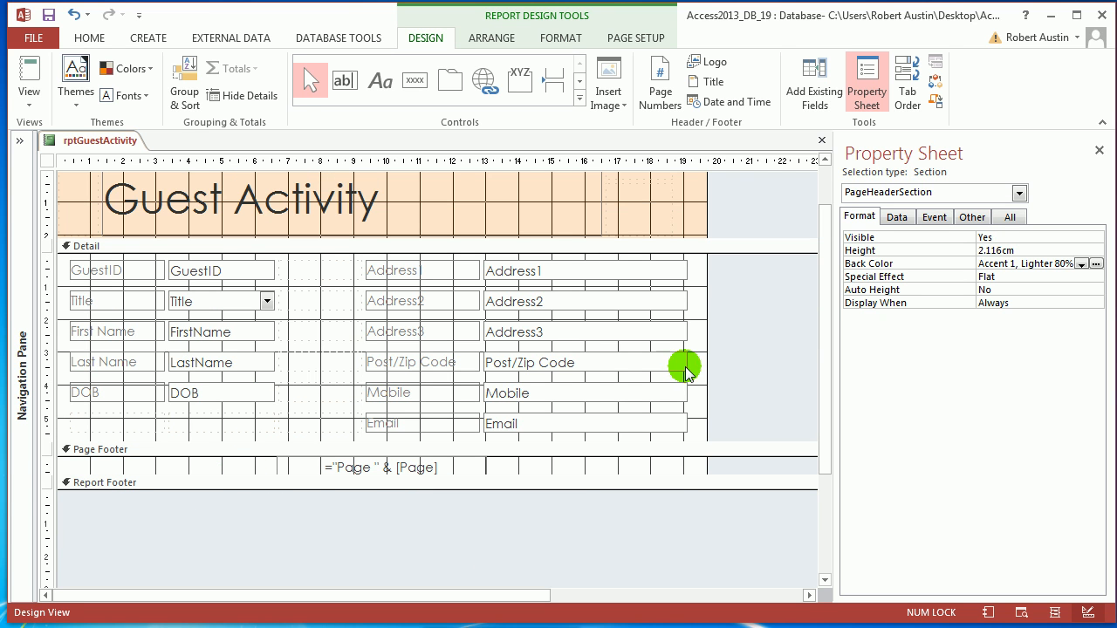
Step: Set the Detail section's Force New Page property to After Section
left_click(1019, 194)
key("d")
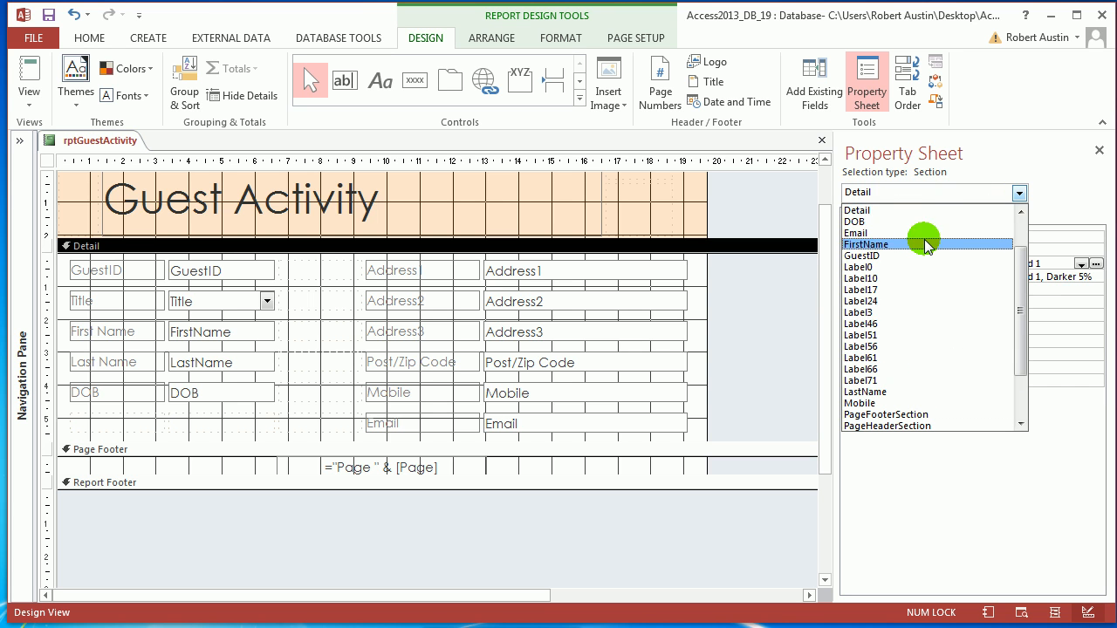
left_click(922, 211)
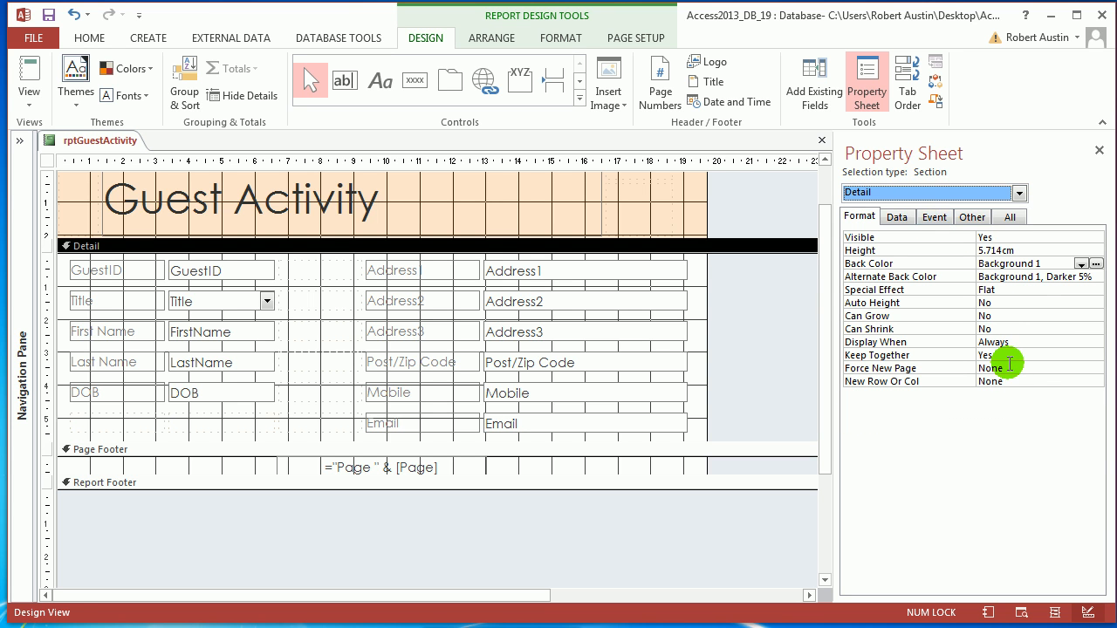
left_click(1079, 370)
left_click(1096, 372)
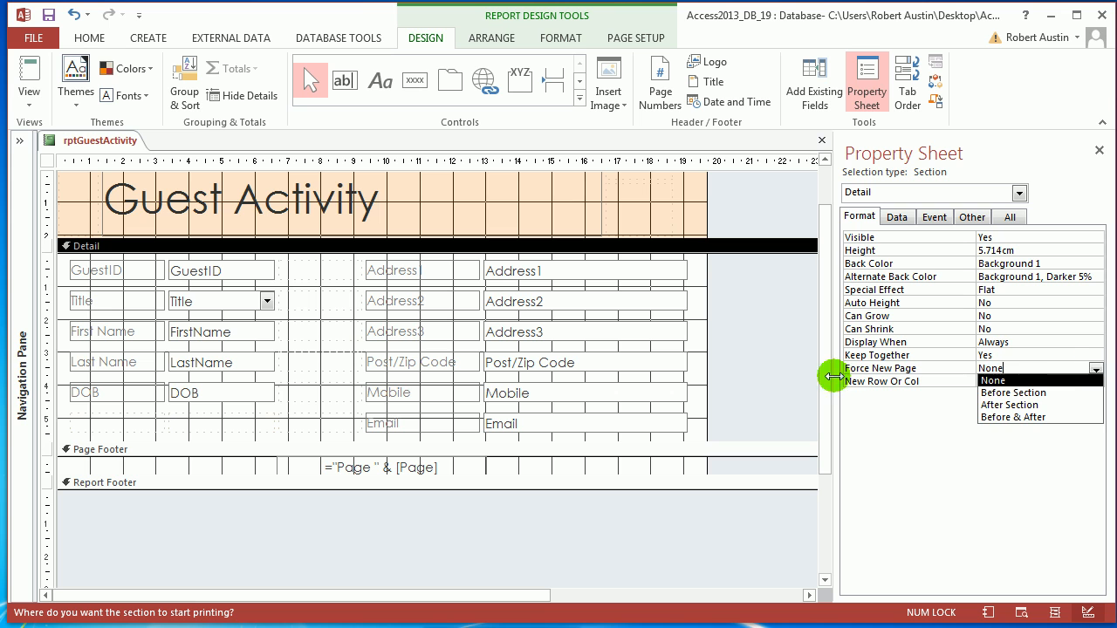
left_click(1012, 405)
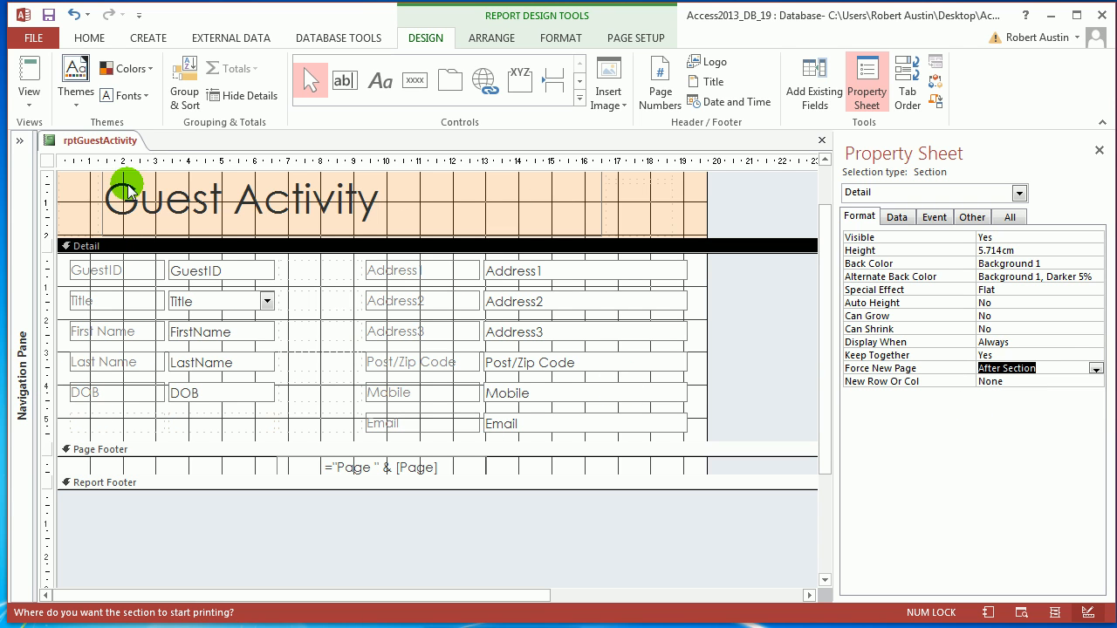
Step: Page through the report up to page 6 in Print Preview to check that each guest starts on a separate page
right_click(93, 148)
left_click(162, 282)
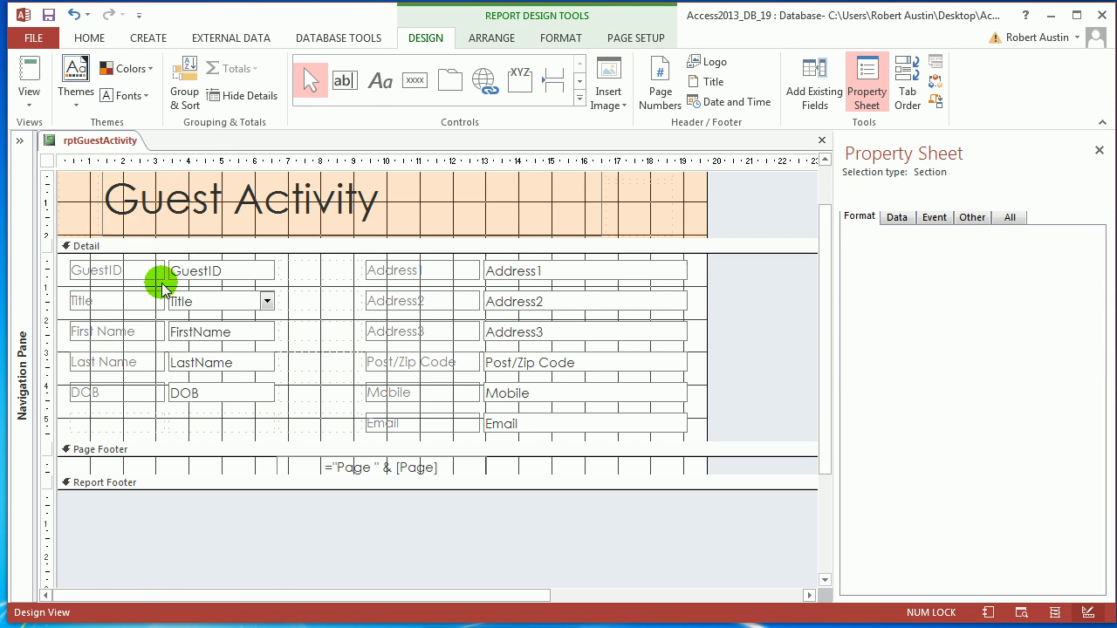
left_click(148, 594)
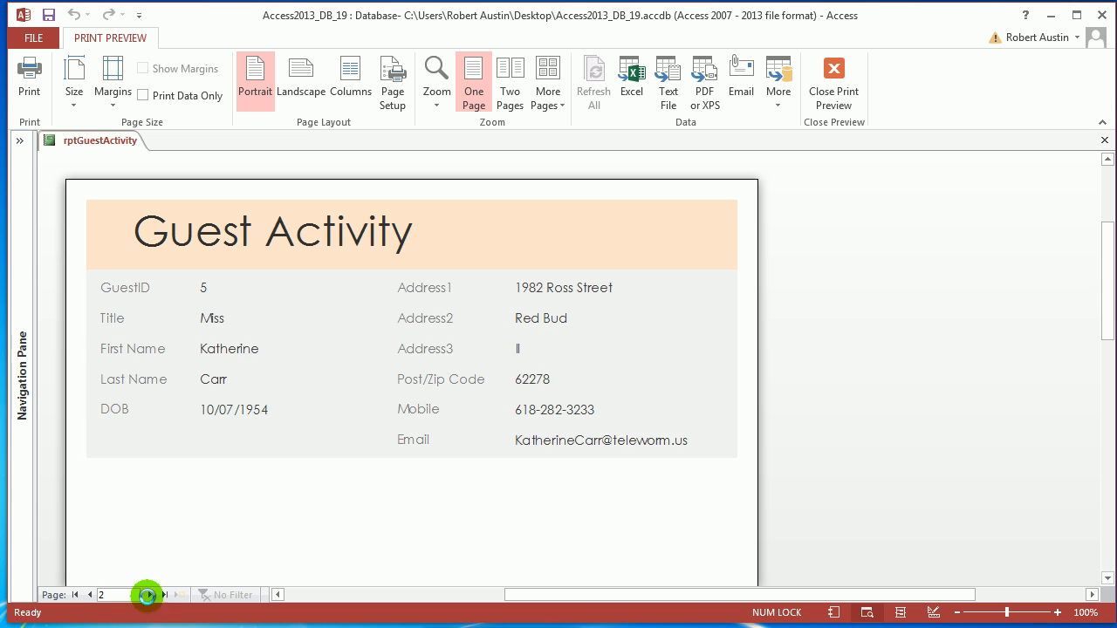
left_click(148, 595)
left_click(149, 594)
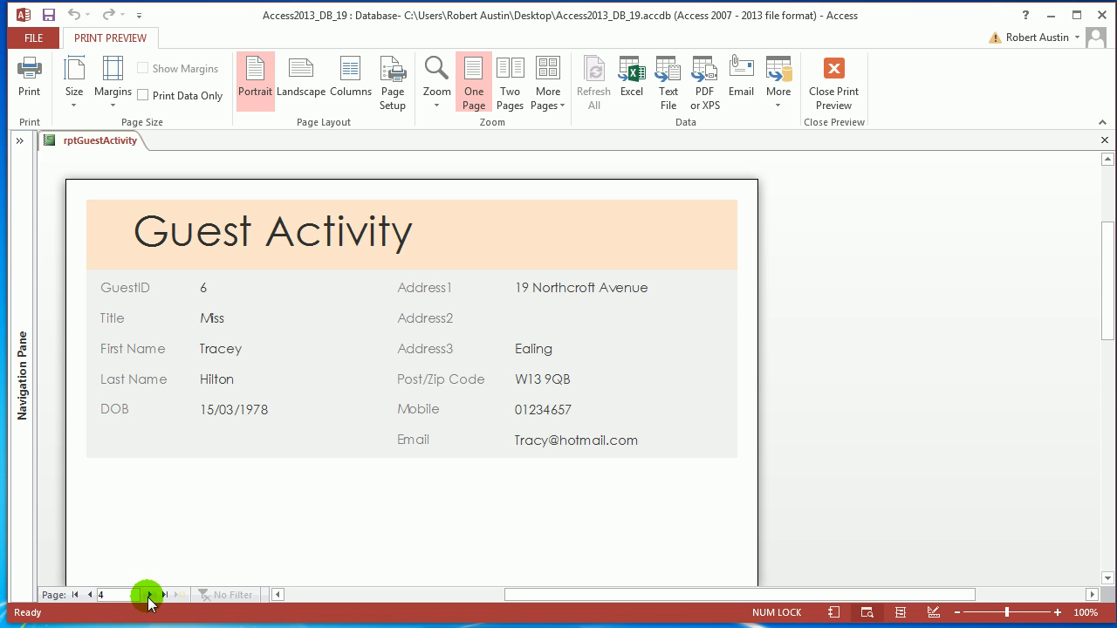
left_click(148, 594)
left_click(148, 594)
scroll(429, 391, "down", 3)
scroll(232, 279, "up", 3)
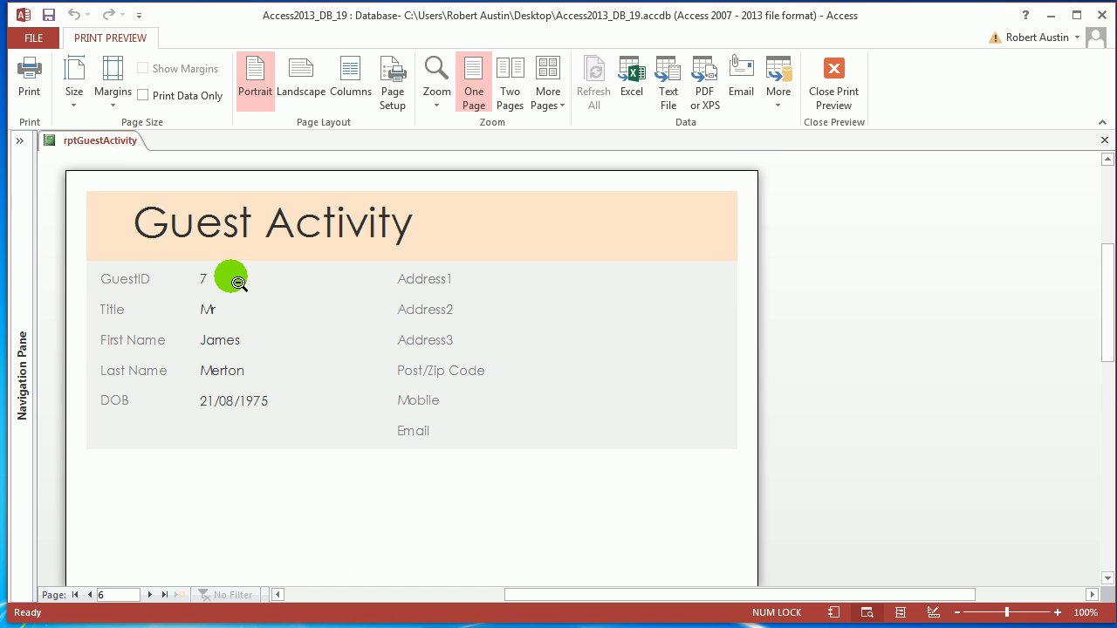
Step: In Layout View, set the Detail section's Alternate Back Color to Background 1 so all guest records share the same background
right_click(94, 149)
left_click(148, 243)
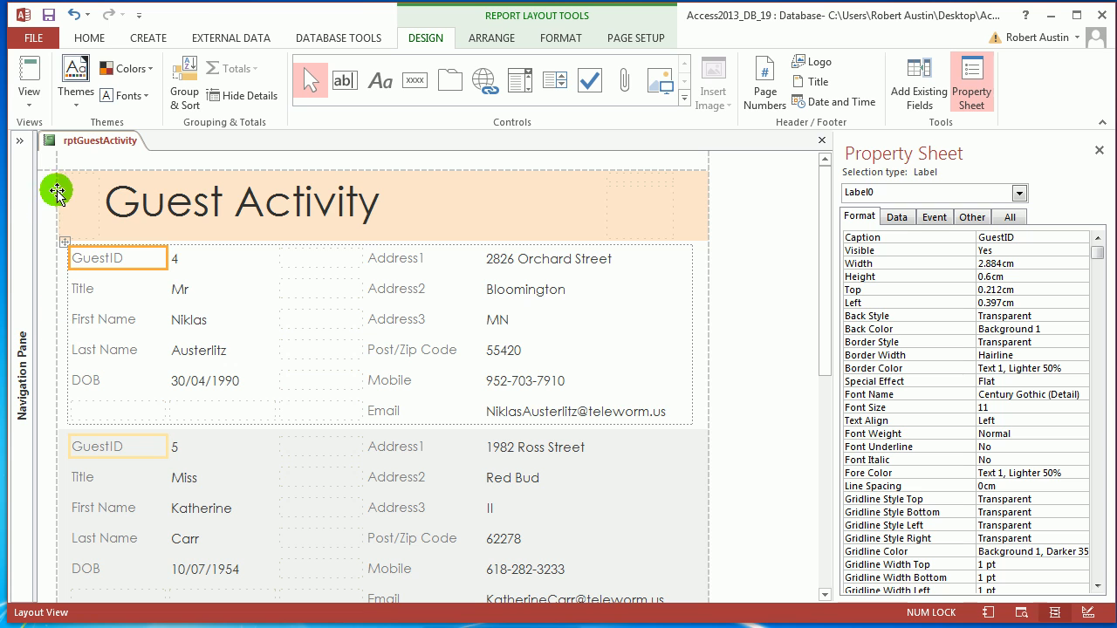
left_click(48, 356)
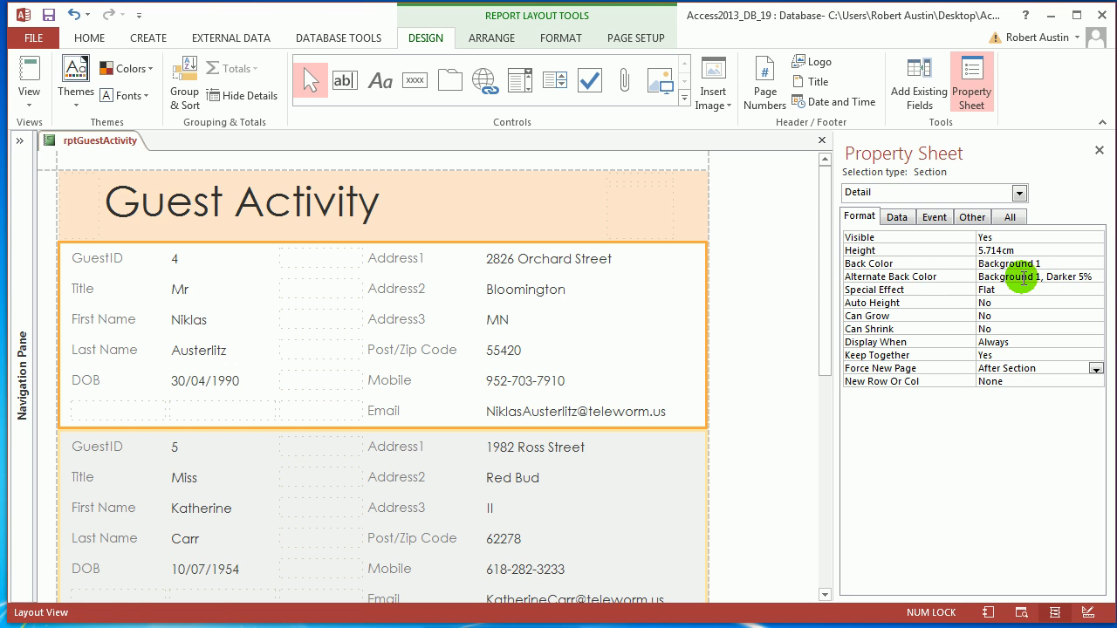
left_click_drag(1041, 279, 1112, 283)
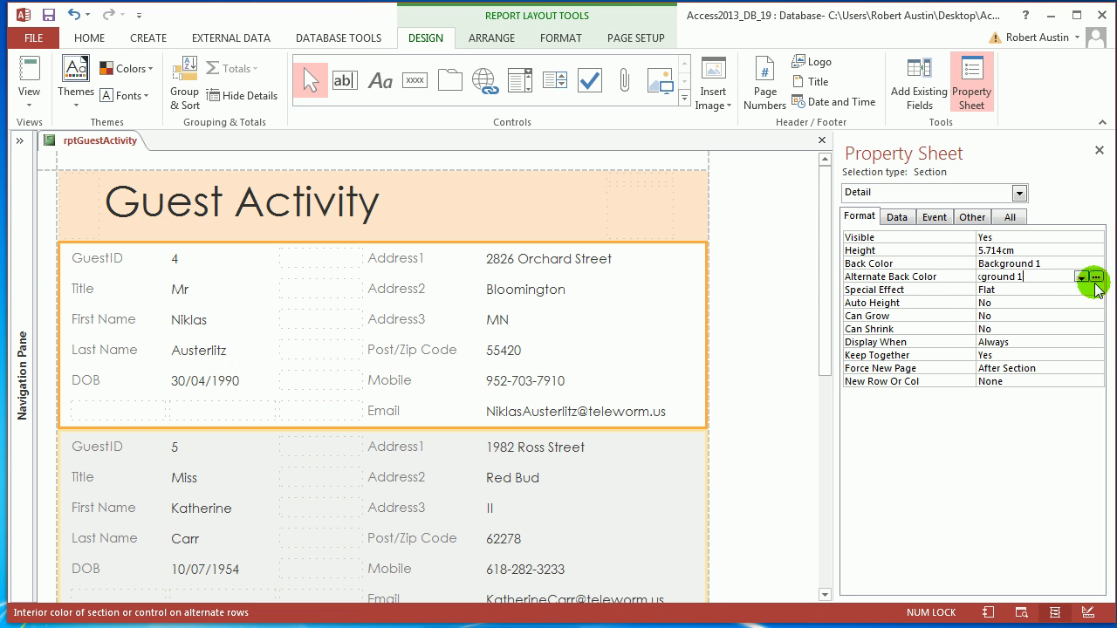
key("Return")
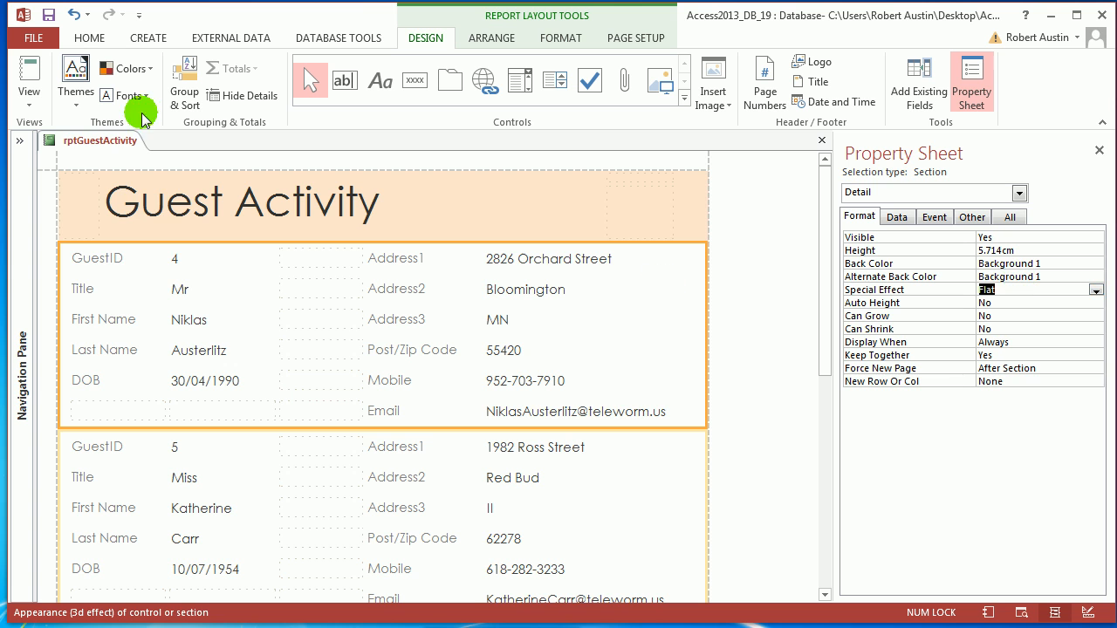
Step: Page through the report up to page 5 in Print Preview to check the Detail background and page layout
right_click(77, 147)
left_click(149, 282)
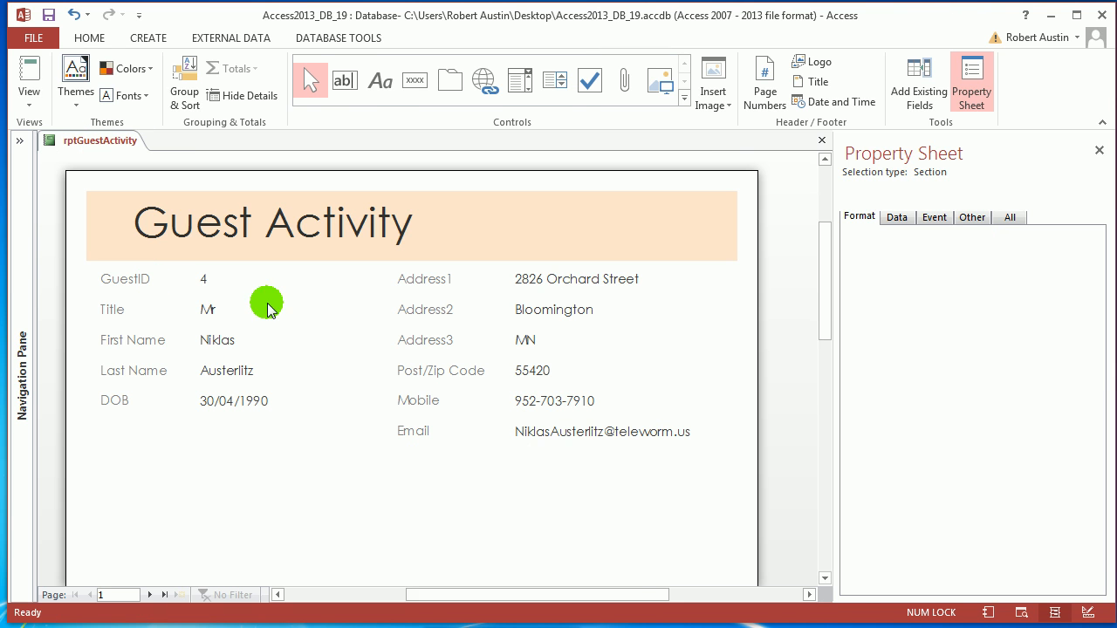
left_click(150, 597)
left_click(150, 597)
left_click(151, 596)
left_click(151, 597)
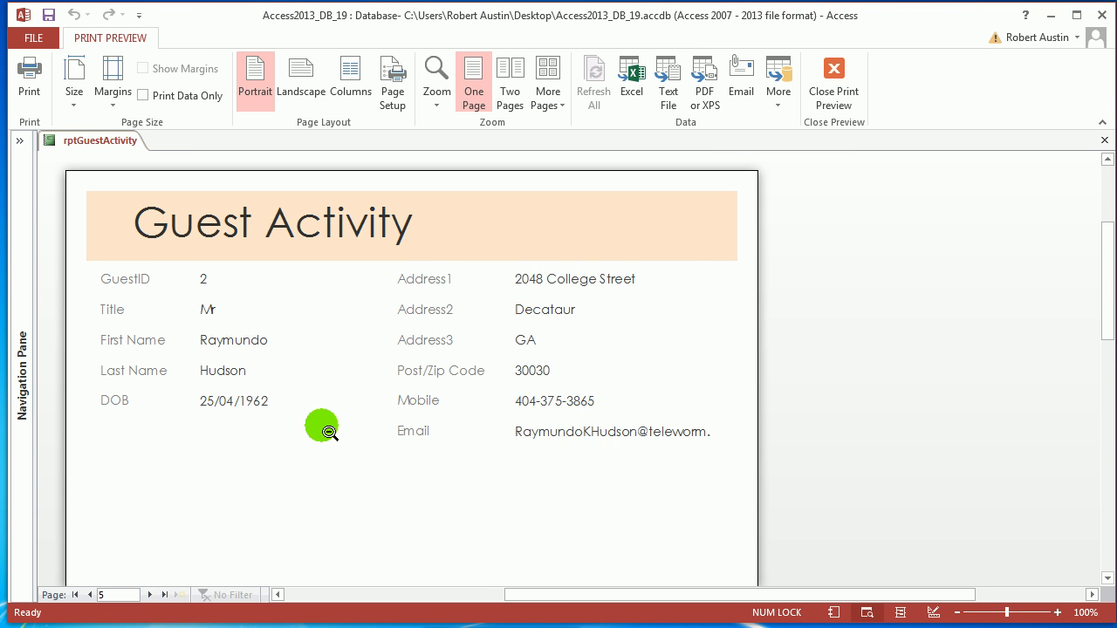
scroll(330, 429, "down", 3)
scroll(359, 424, "up", 2)
scroll(360, 424, "up", 1)
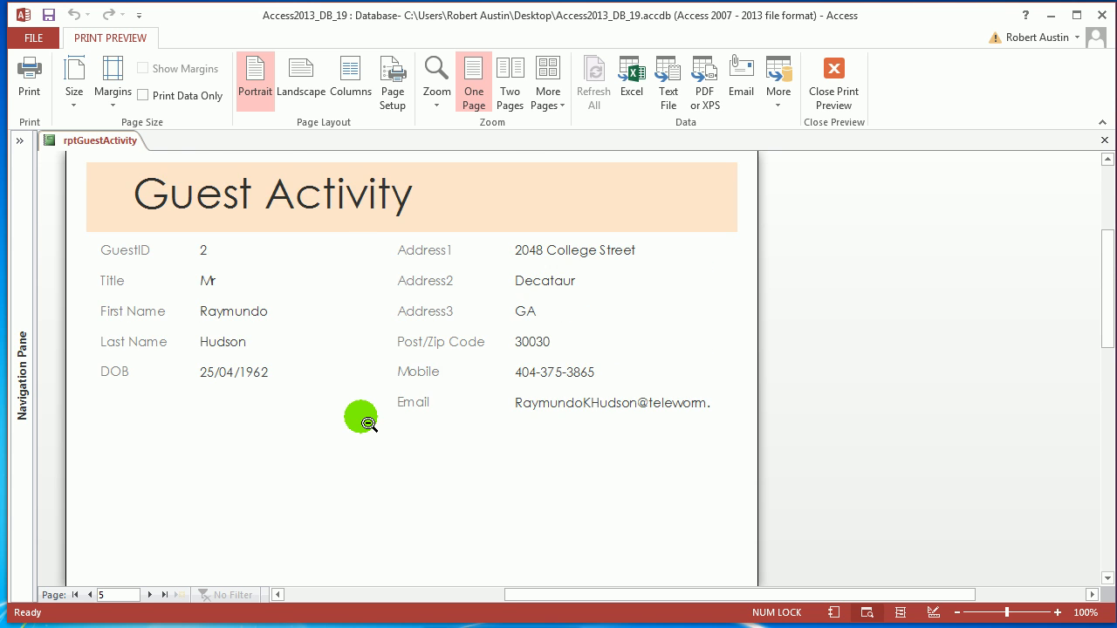
scroll(368, 423, "down", 5)
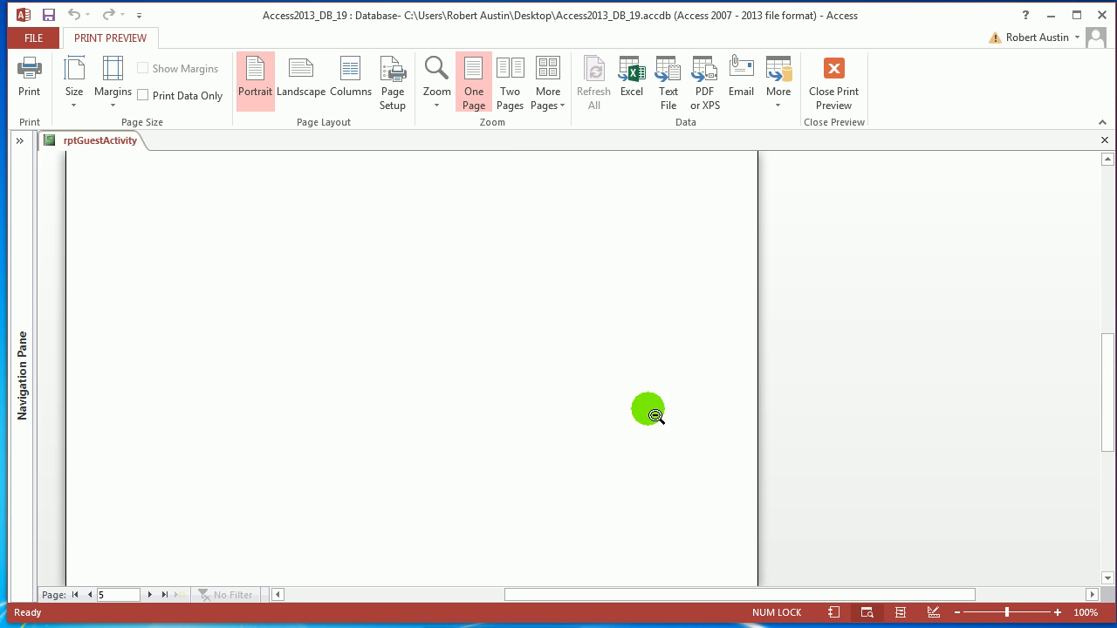
scroll(526, 399, "up", 6)
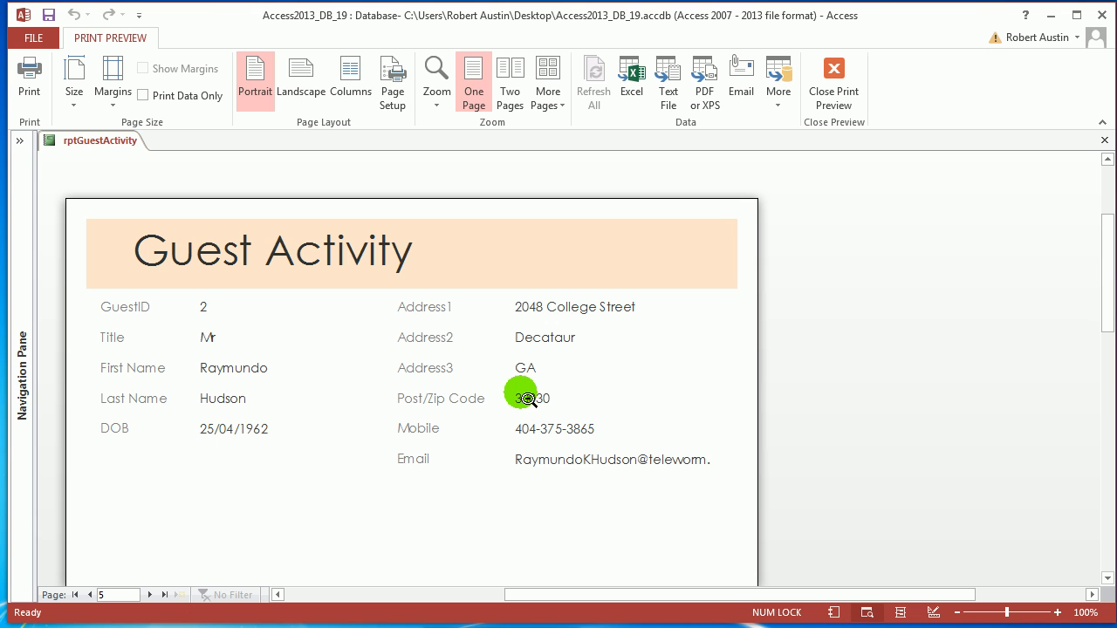
Step: Save the rptGuestActivity report
right_click(104, 146)
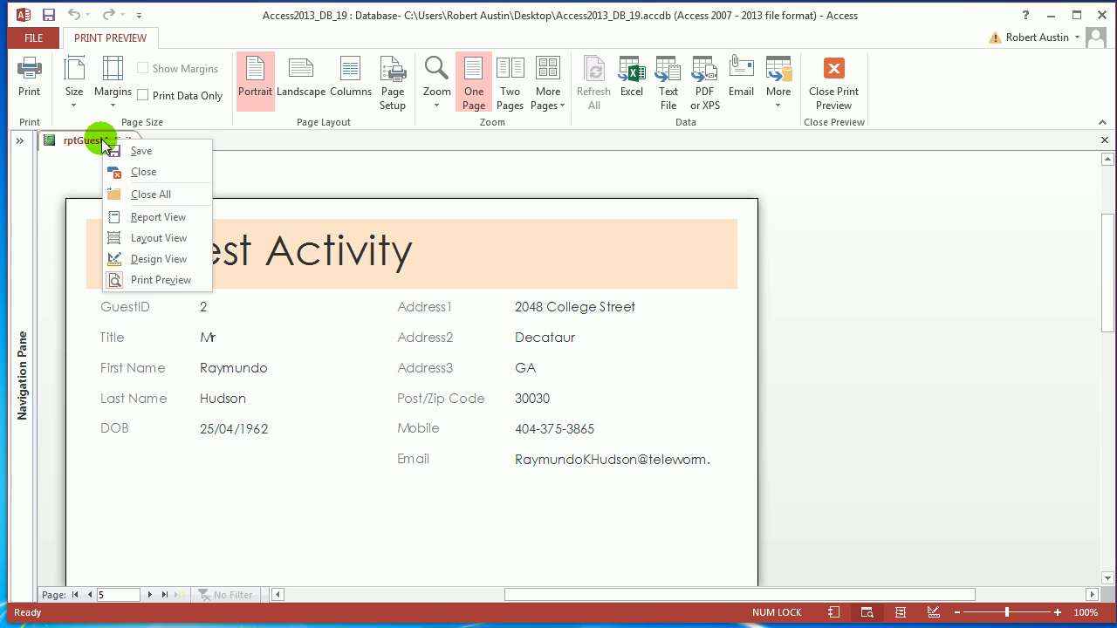
left_click(120, 150)
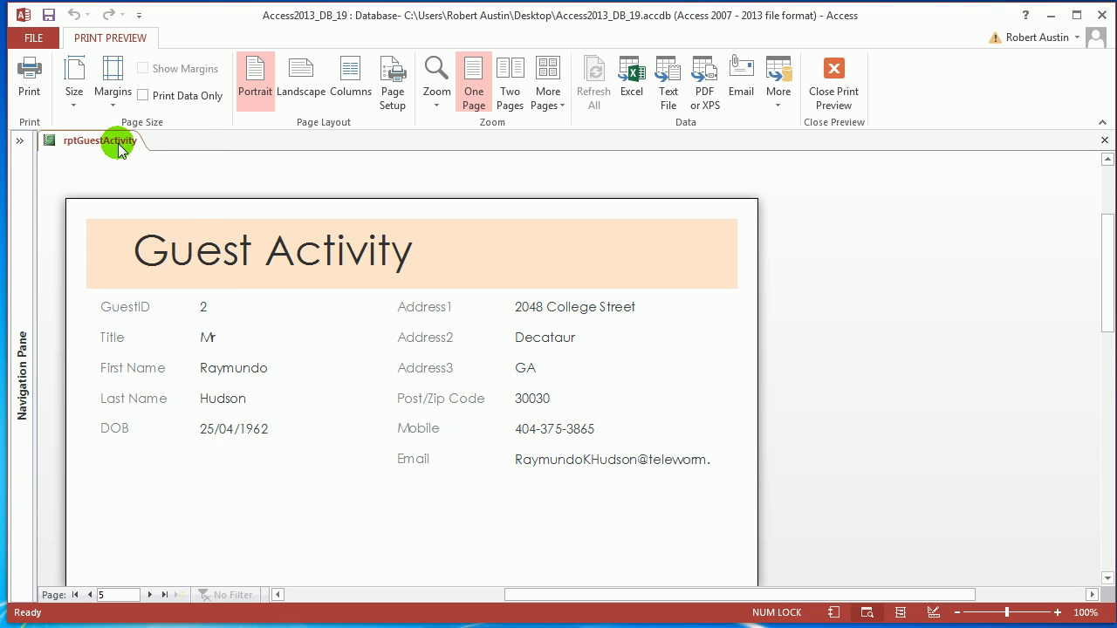